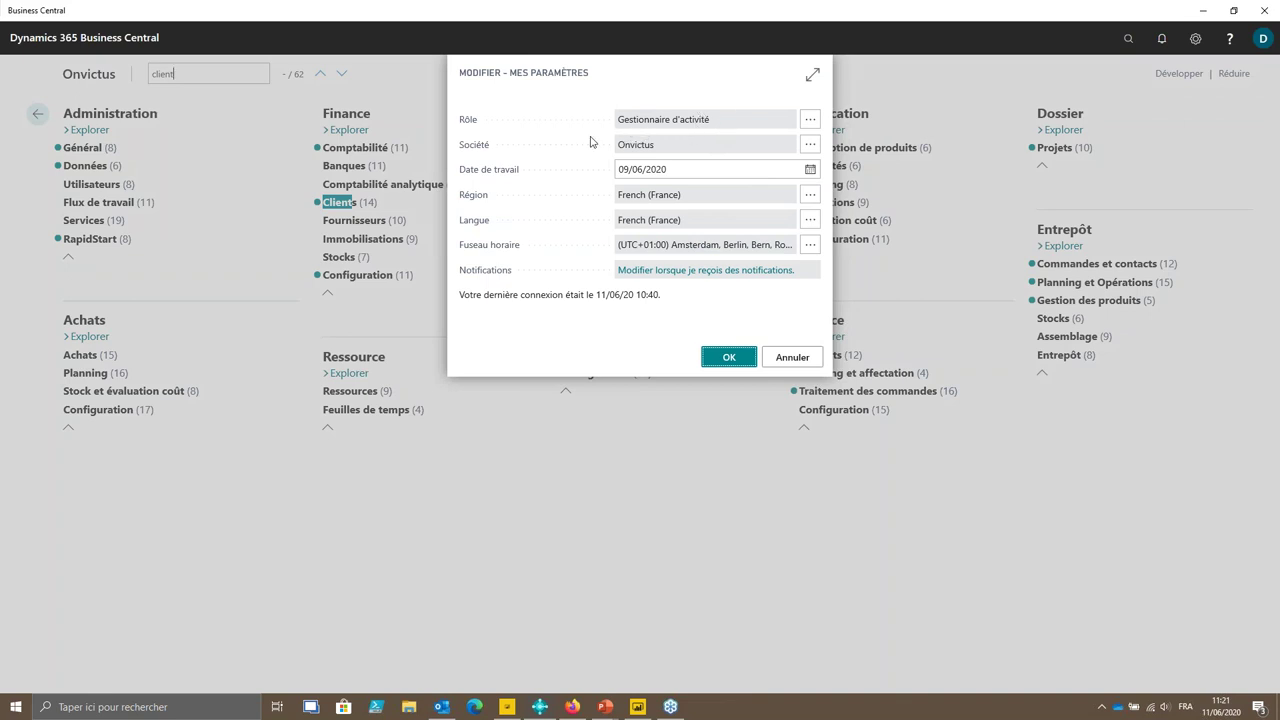
# - Consult the list of authorised companies without changing it and set the work date to 11/06/2020 in the user settings
pyautogui.click(810, 146)
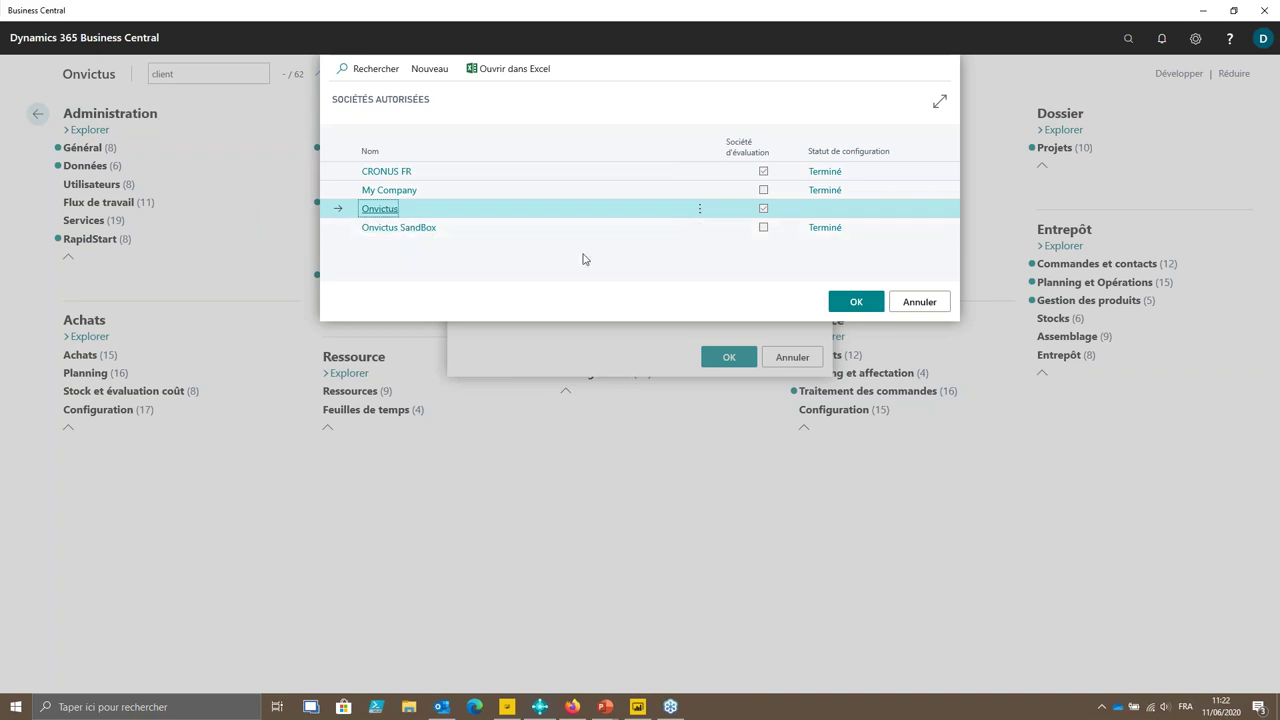
pyautogui.click(927, 300)
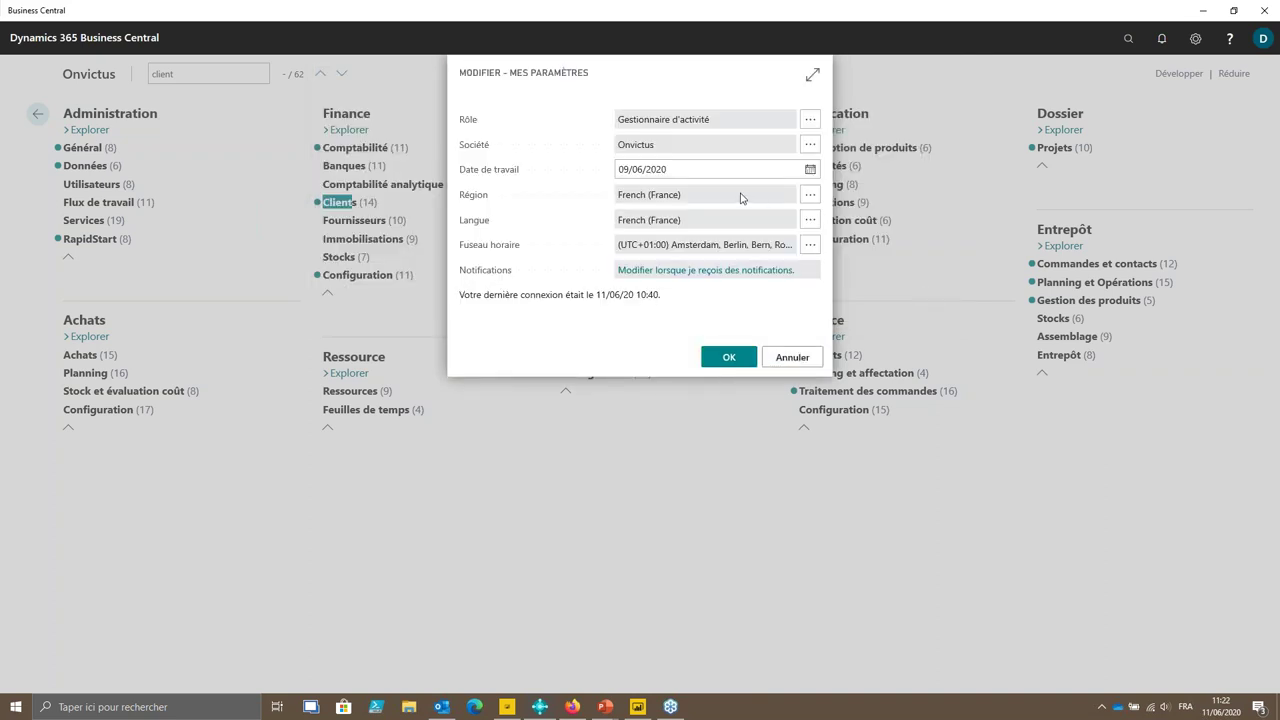
pyautogui.click(720, 168)
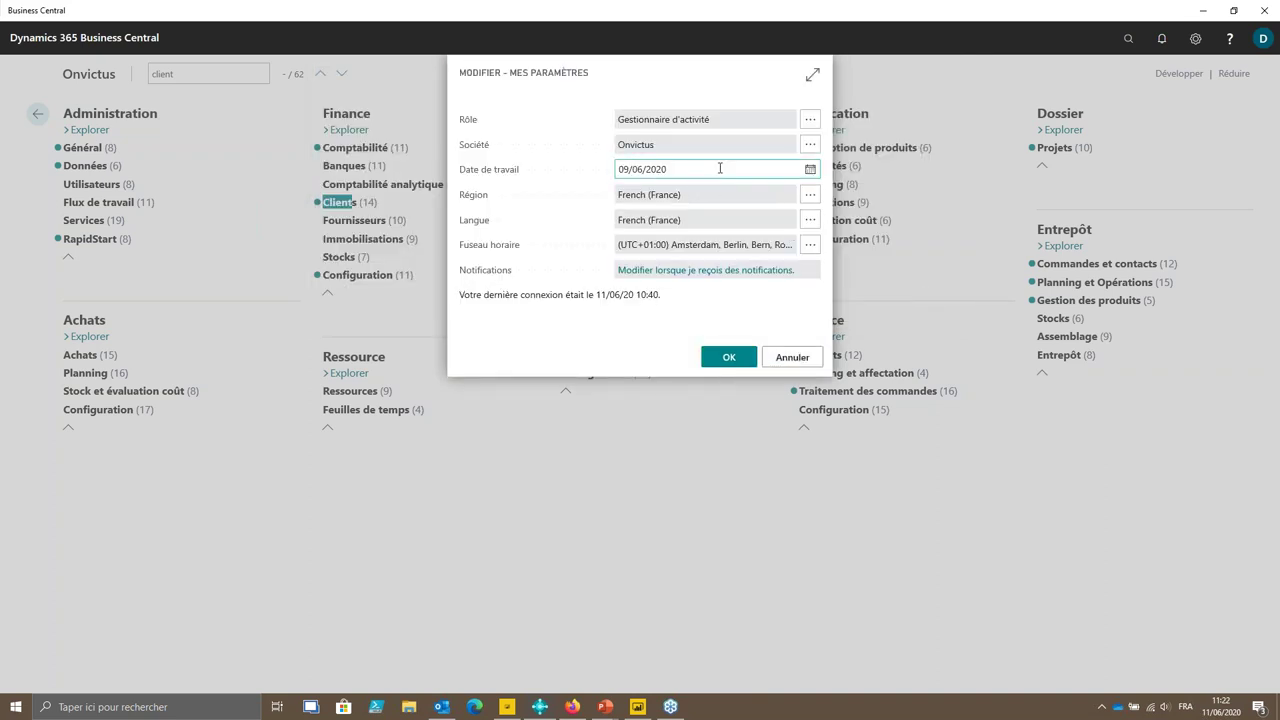
pyautogui.write('11')
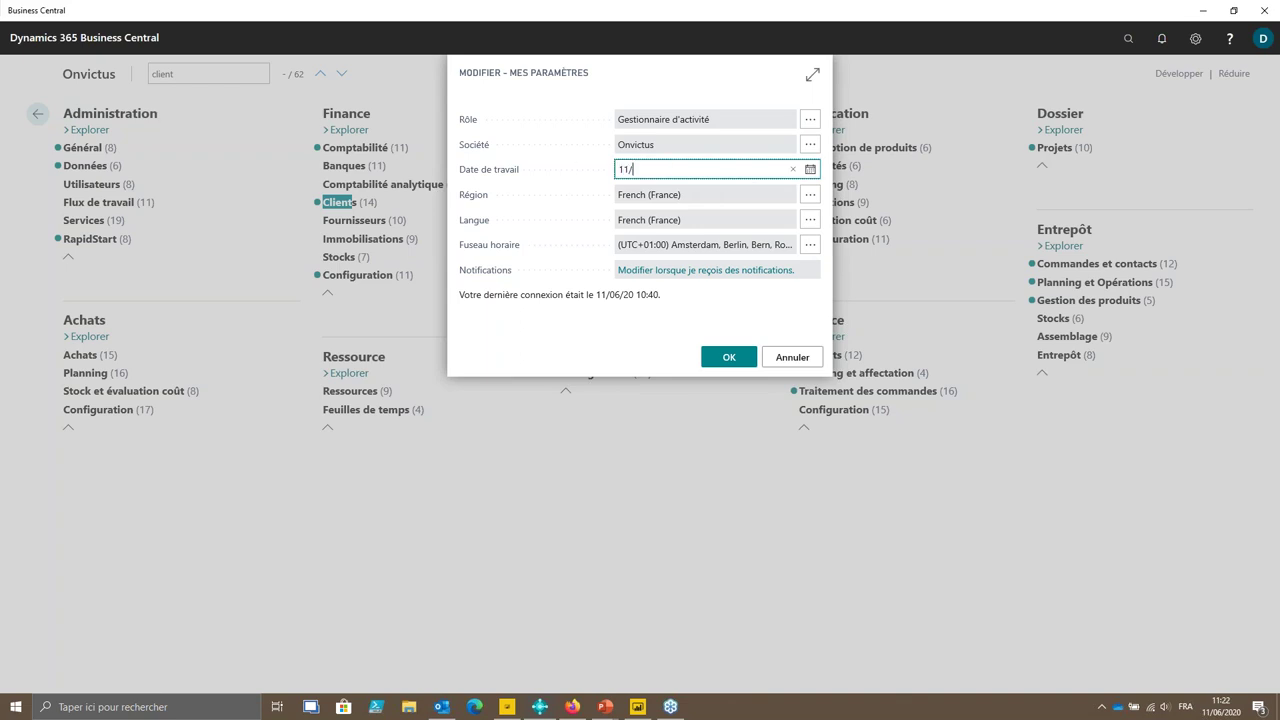
pyautogui.write('/06/2020')
pyautogui.press('Tab')
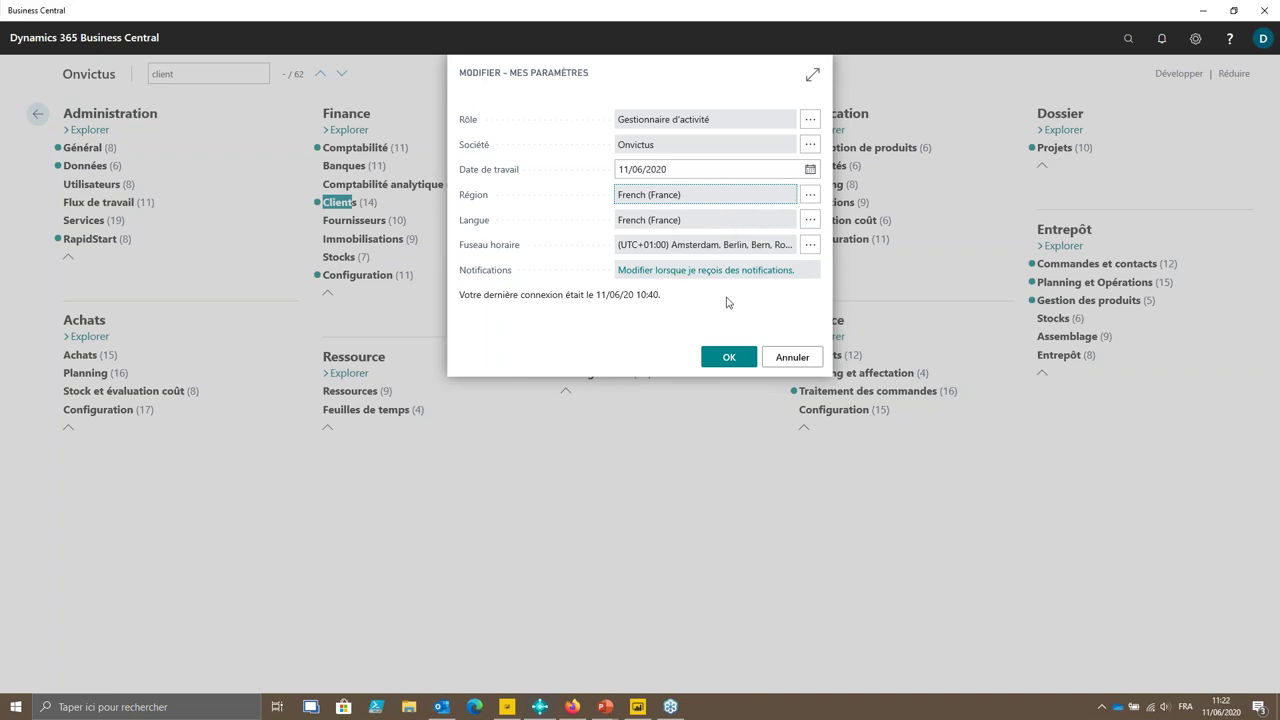
pyautogui.click(726, 359)
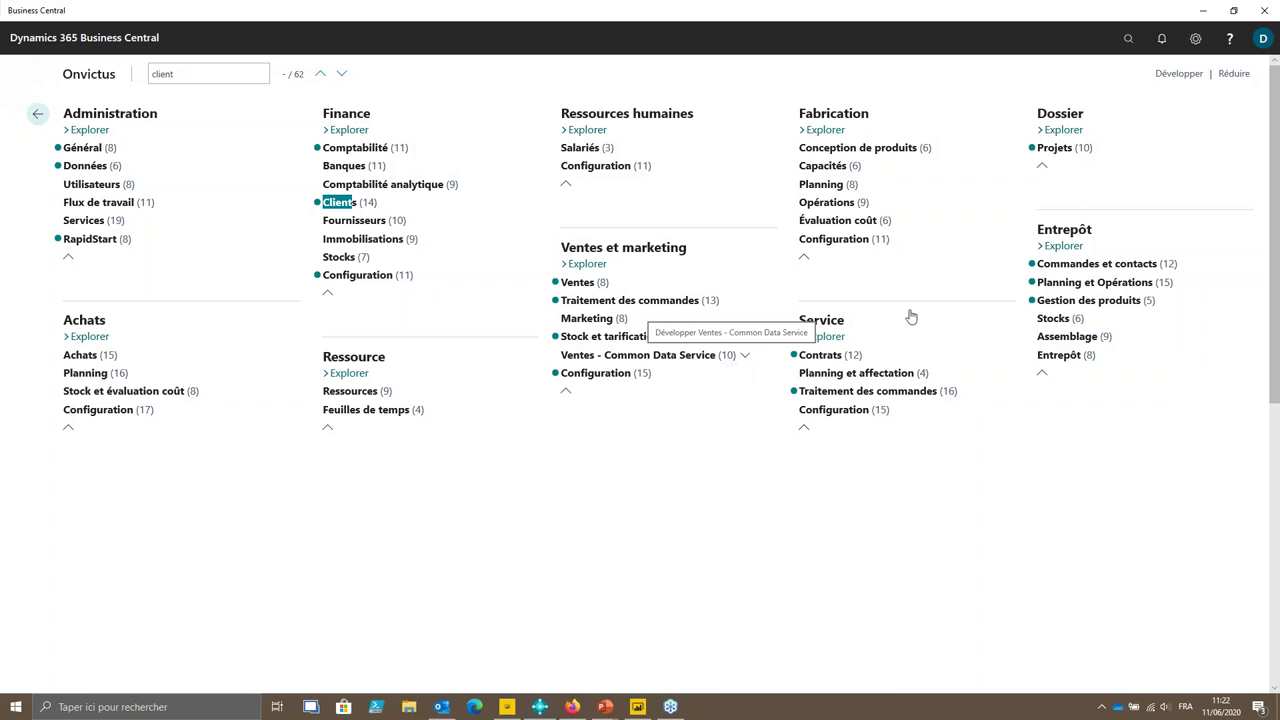
# - Leave the role explorer, return to the home page and open the Articles list
pyautogui.click(38, 116)
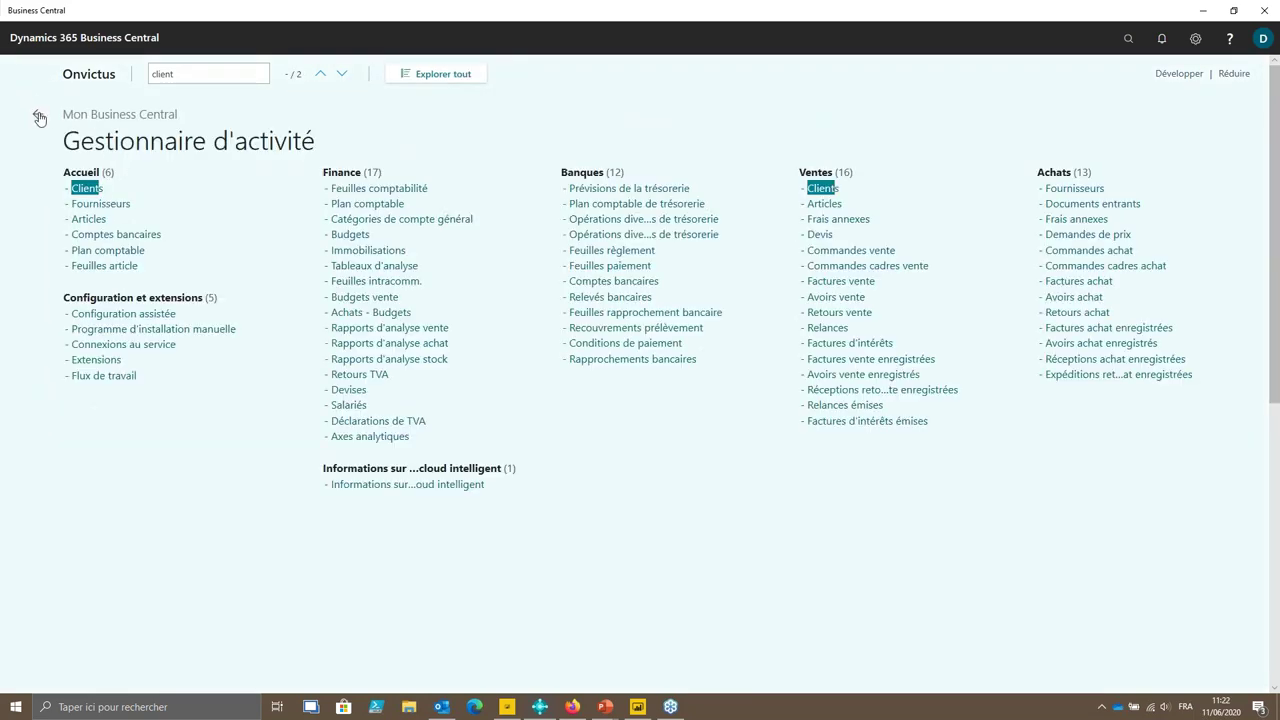
pyautogui.click(38, 115)
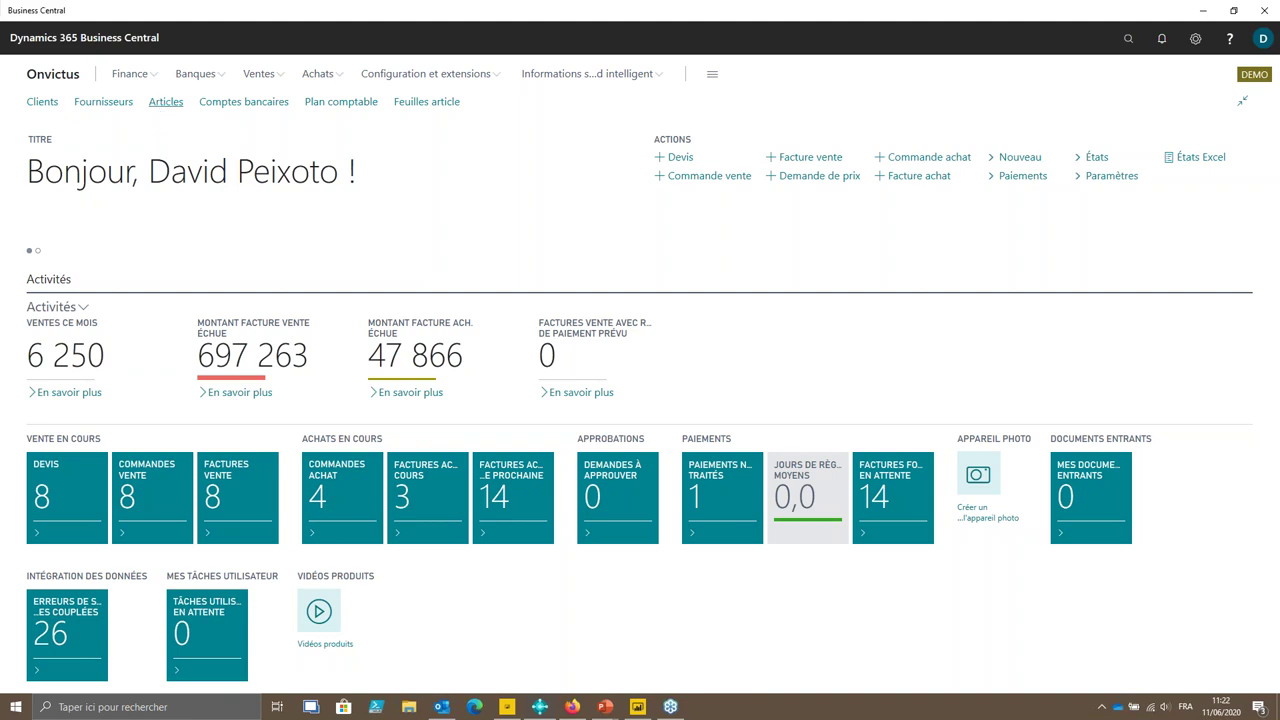
pyautogui.click(166, 102)
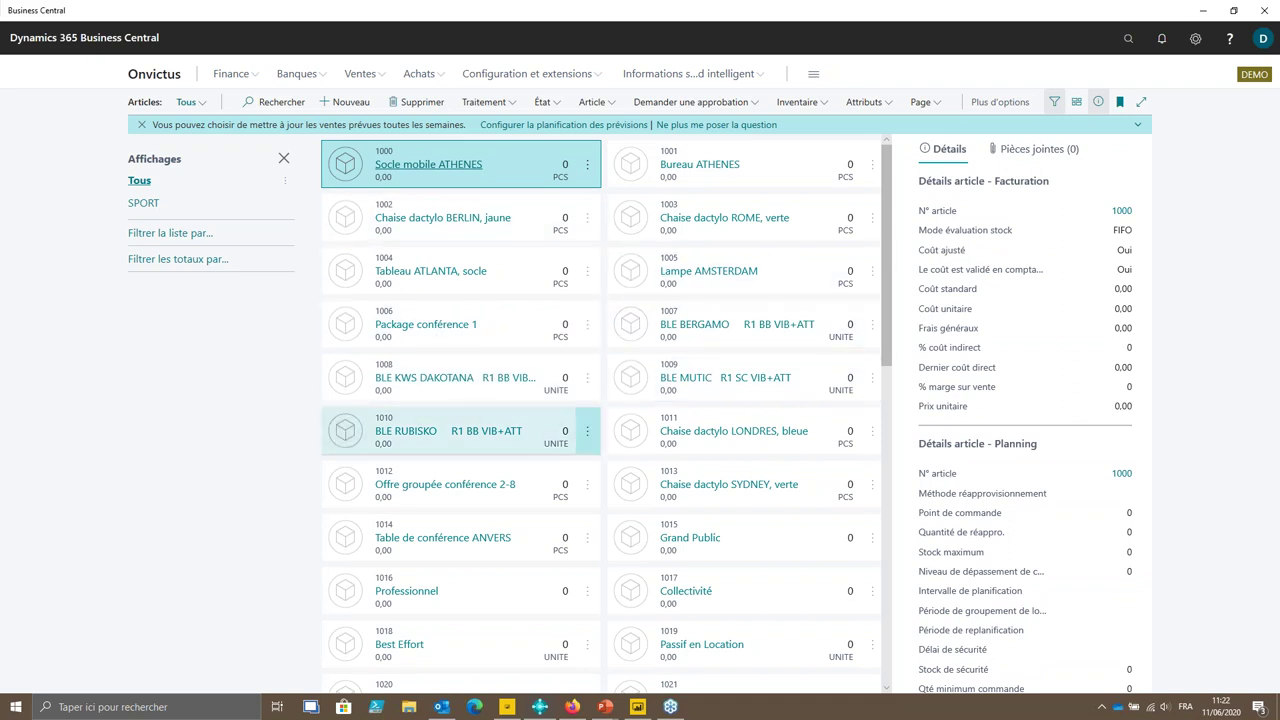
# - Display the item list as Mosaïques hautes, and switch it to the Liste layout
pyautogui.click(1075, 104)
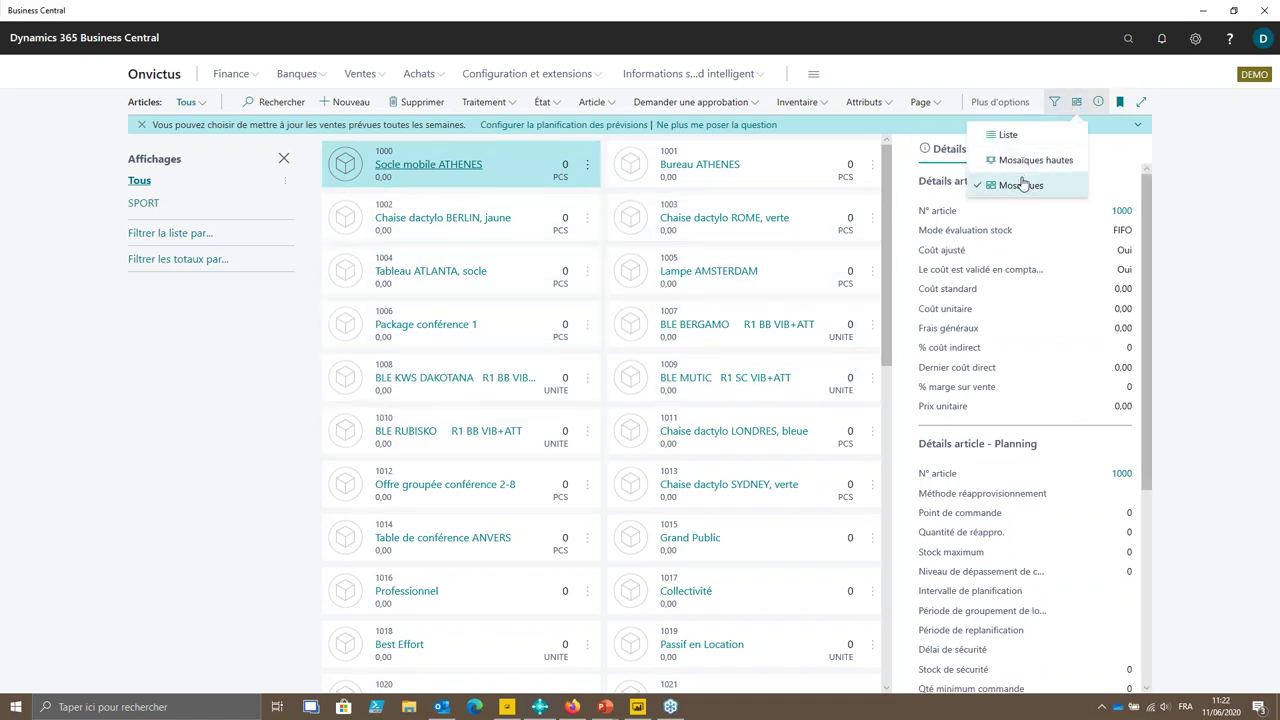
pyautogui.click(1032, 162)
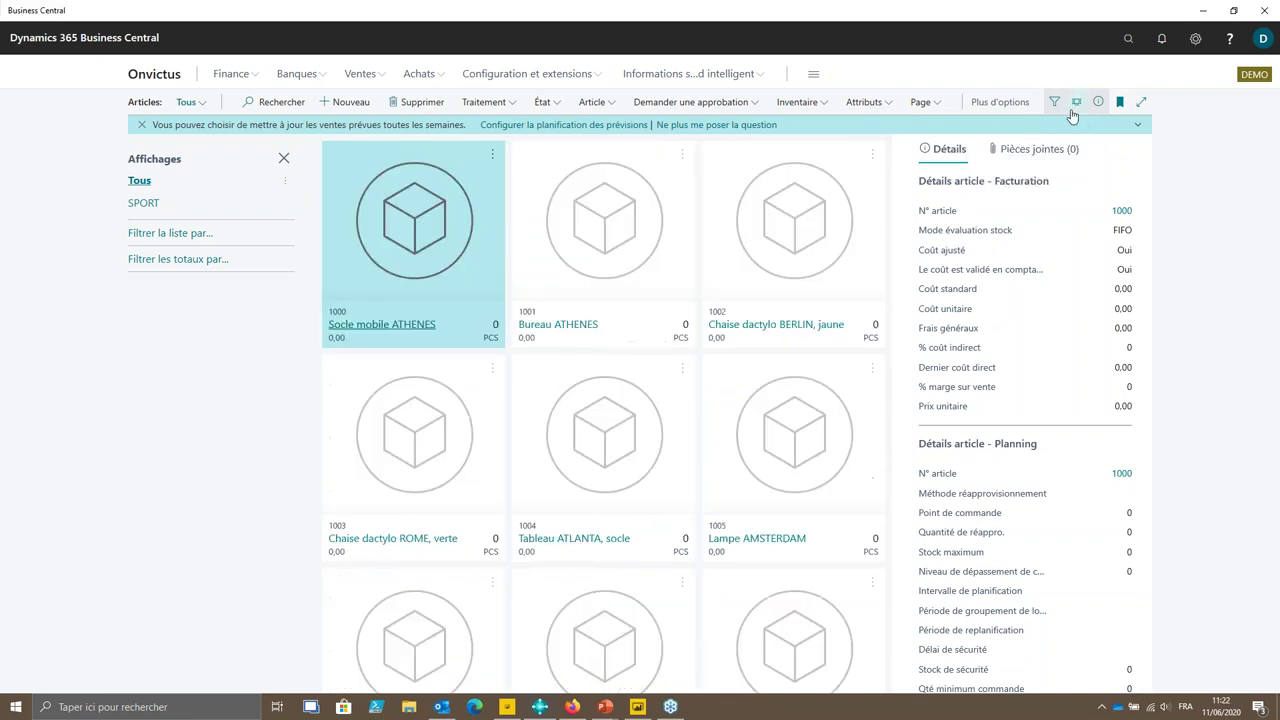
pyautogui.click(1075, 104)
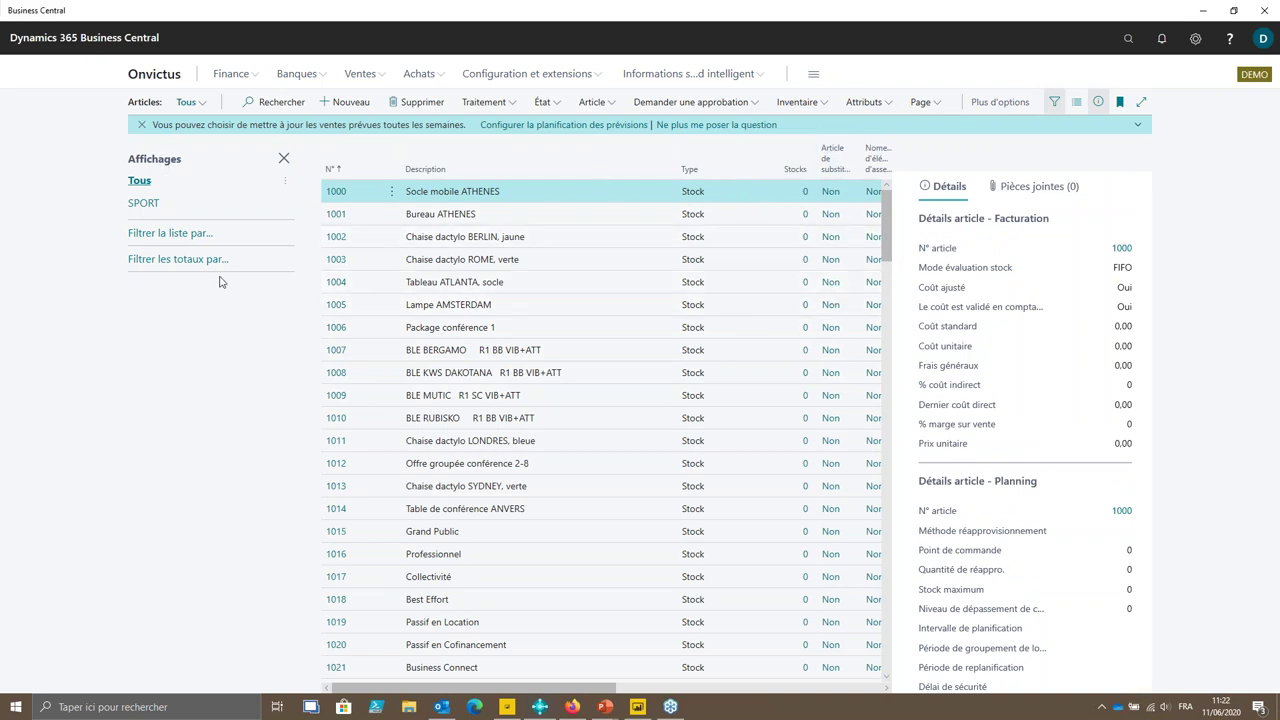
# - Expand the list filter options and sort the items by N° in descending order and back to ascending
pyautogui.click(1057, 104)
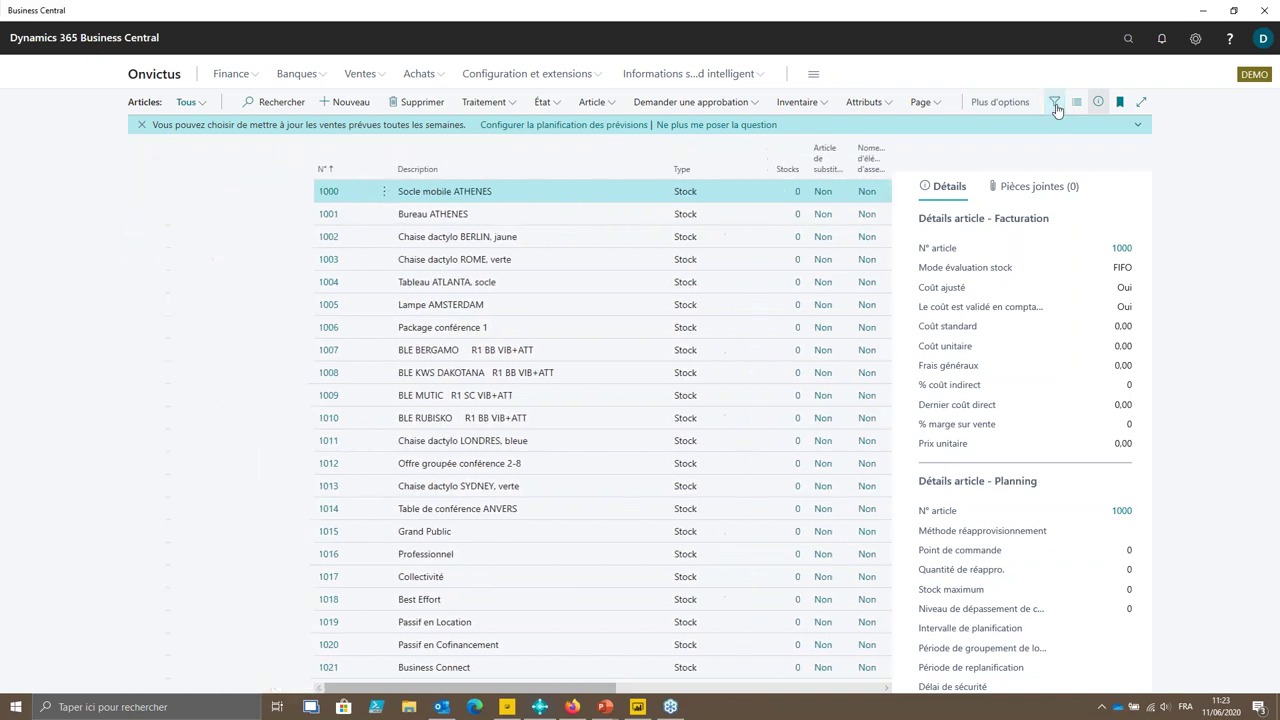
pyautogui.click(1057, 104)
pyautogui.click(162, 235)
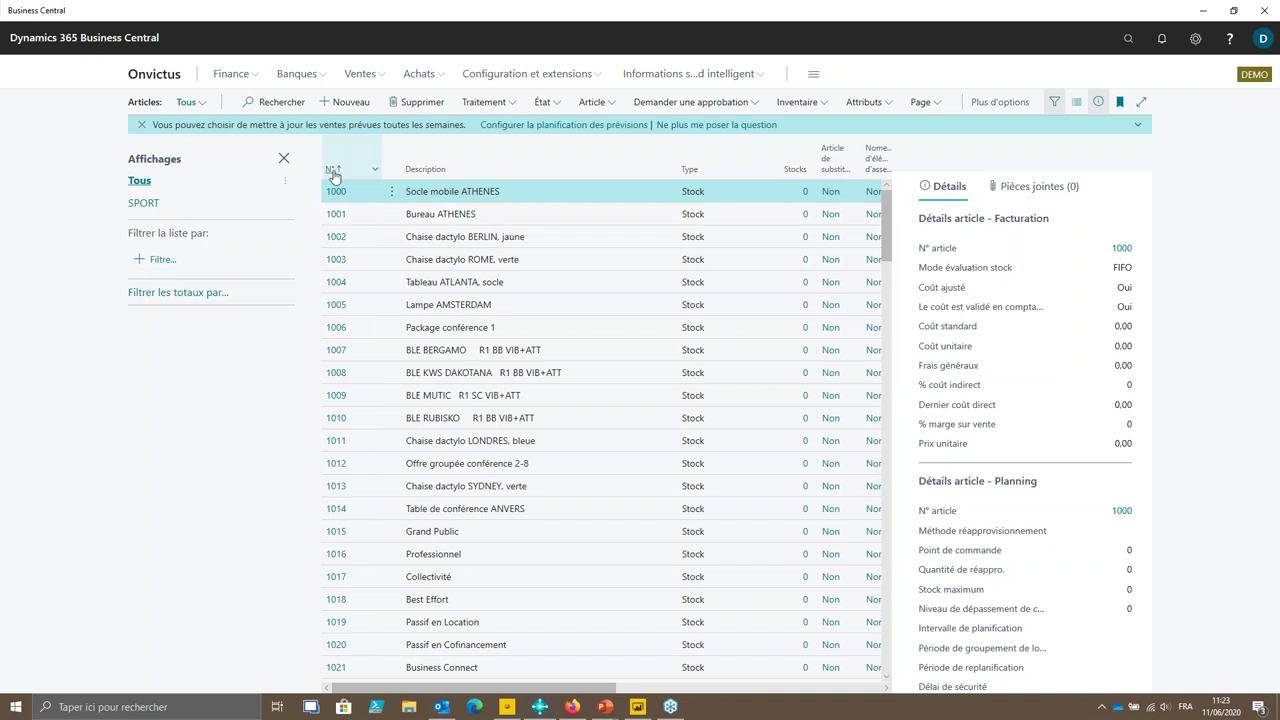
pyautogui.click(334, 171)
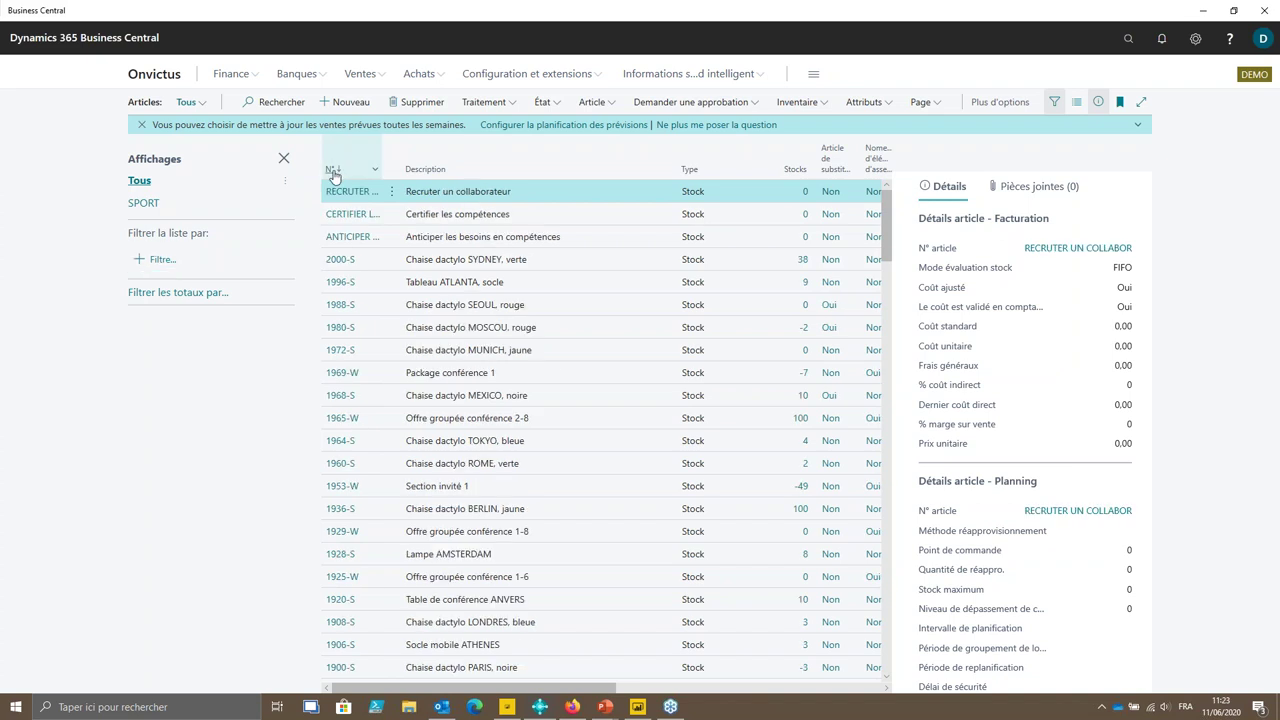
pyautogui.click(334, 171)
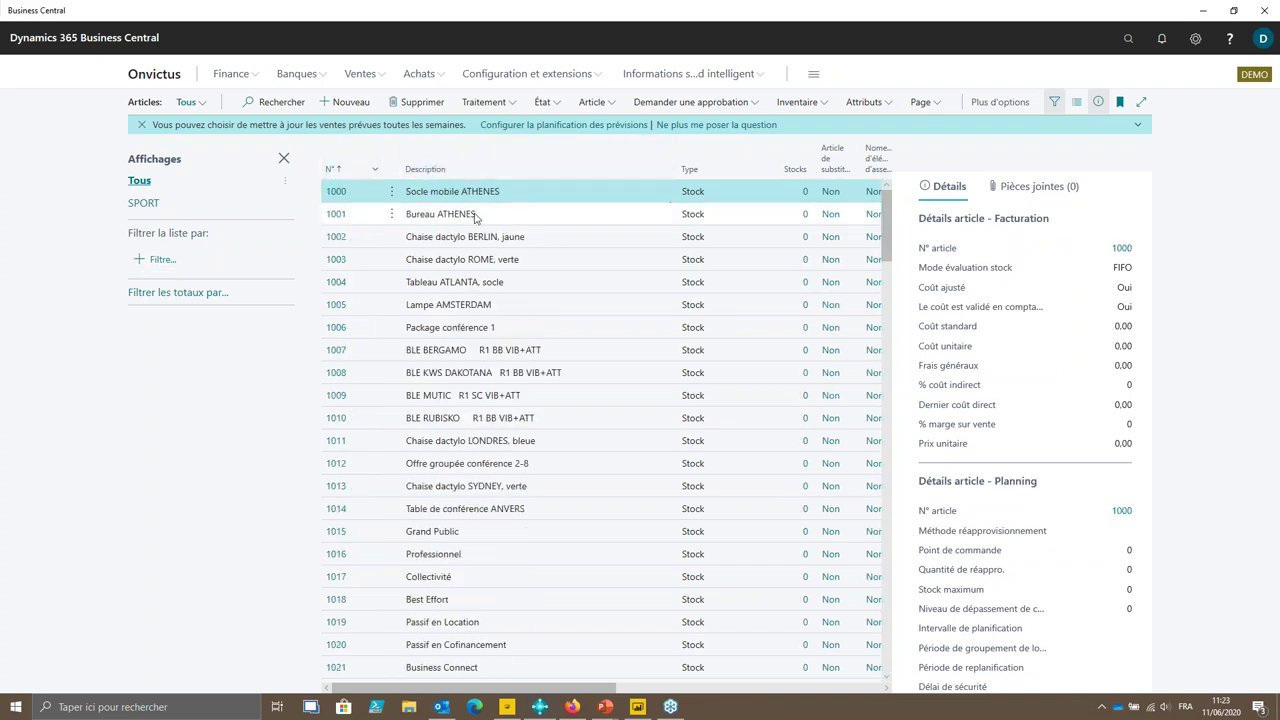
# - Apply the saved SPORT view to the item list and select its Code catégorie article filter
pyautogui.click(143, 203)
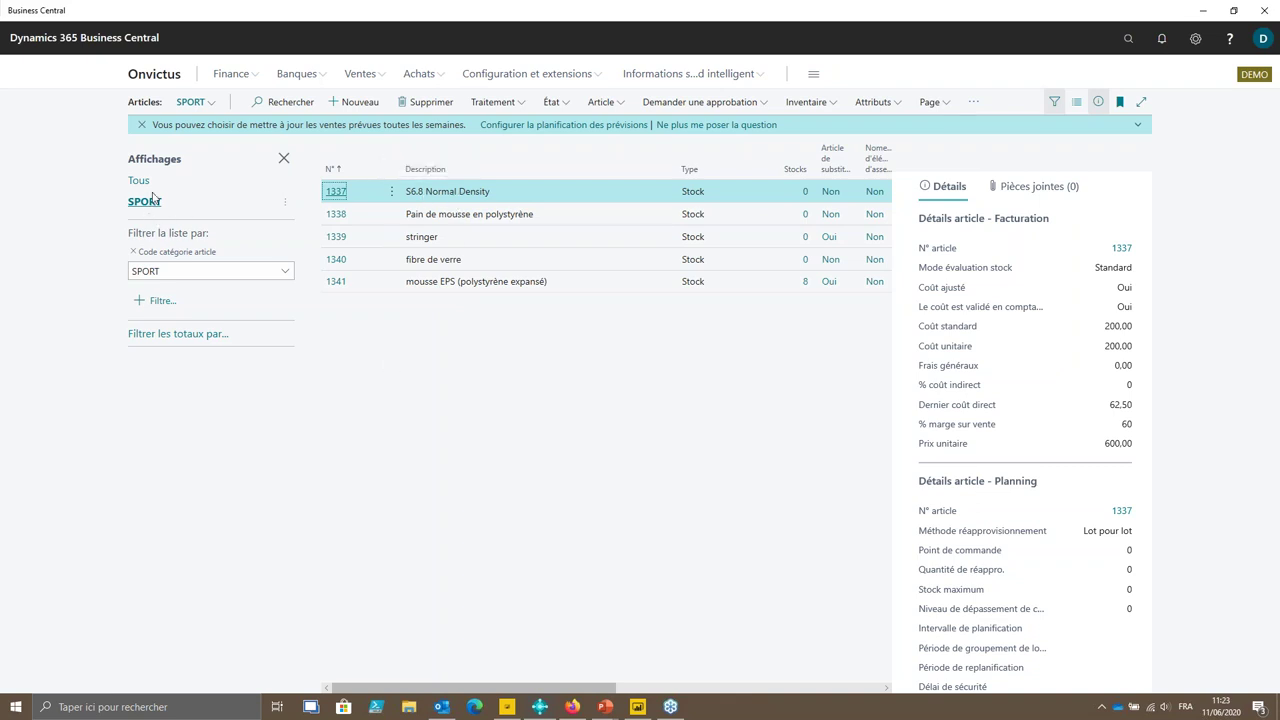
pyautogui.click(168, 273)
pyautogui.click(168, 273)
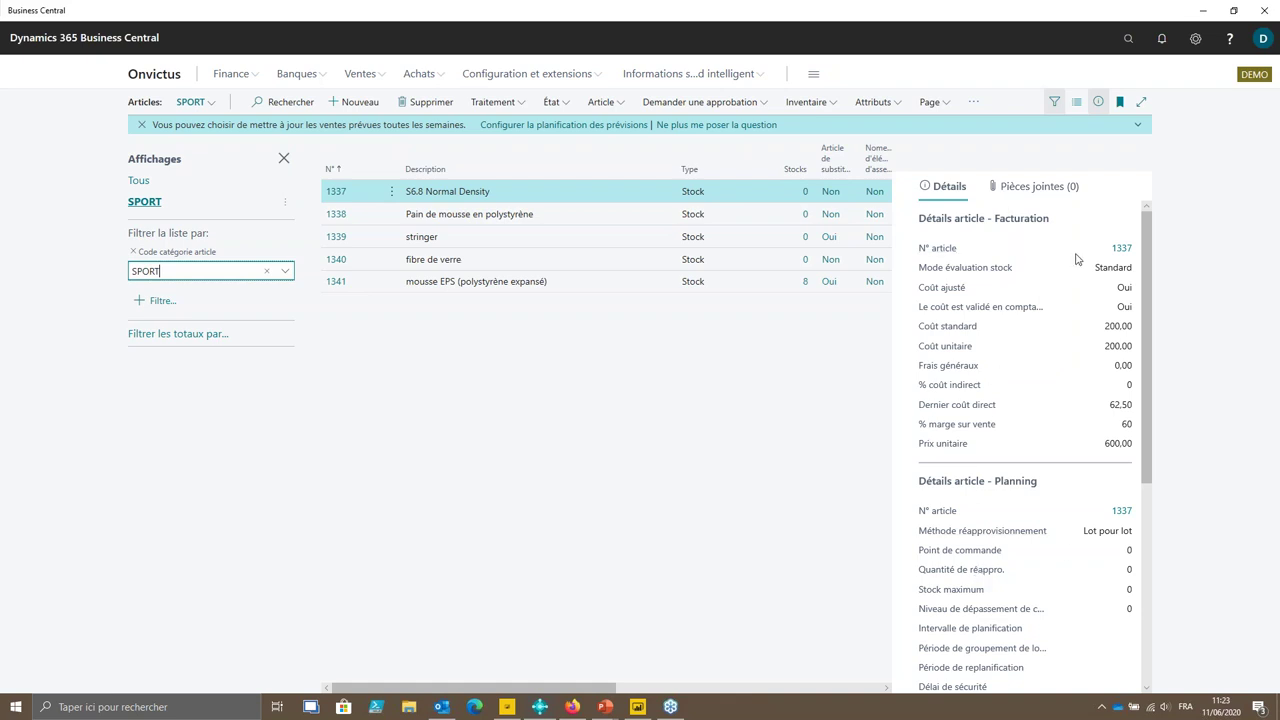
# - Review the invoicing, planning and attribute details of item 1337 and dismiss the sales forecast notification
pyautogui.click(1098, 102)
pyautogui.click(1098, 102)
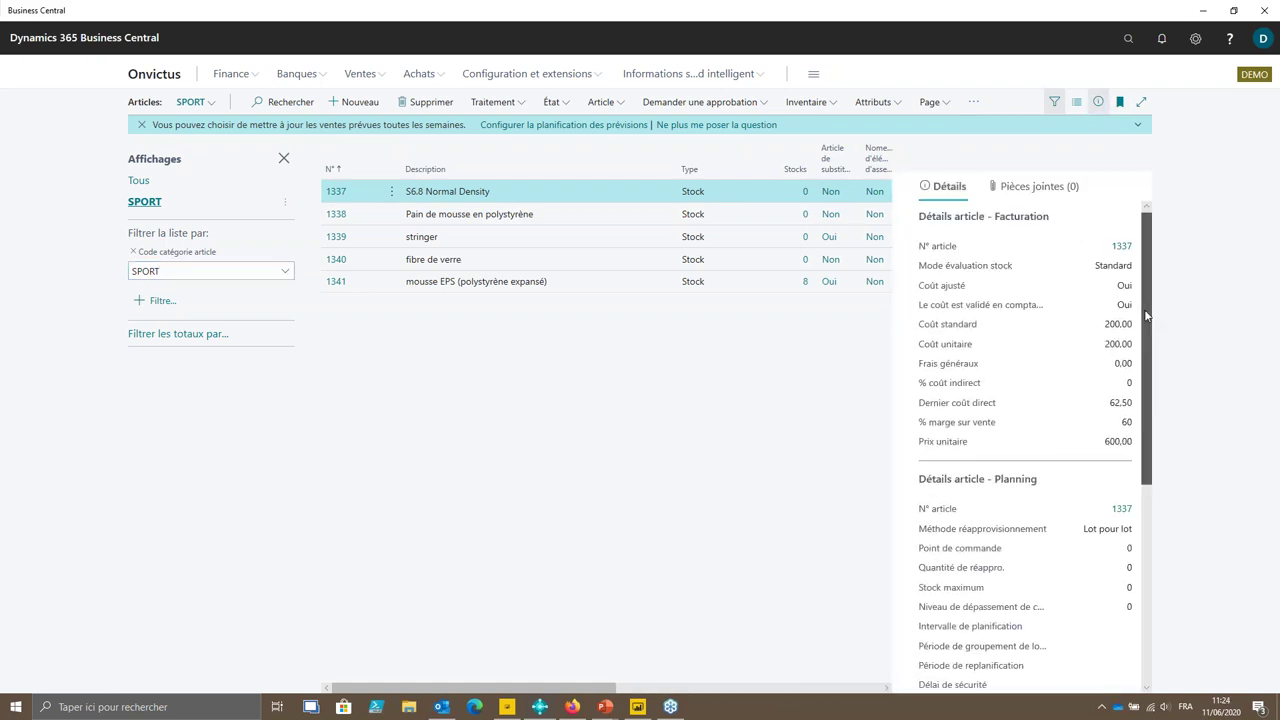
pyautogui.scroll(-4, 1178, 405)
pyautogui.scroll(1, 1177, 428)
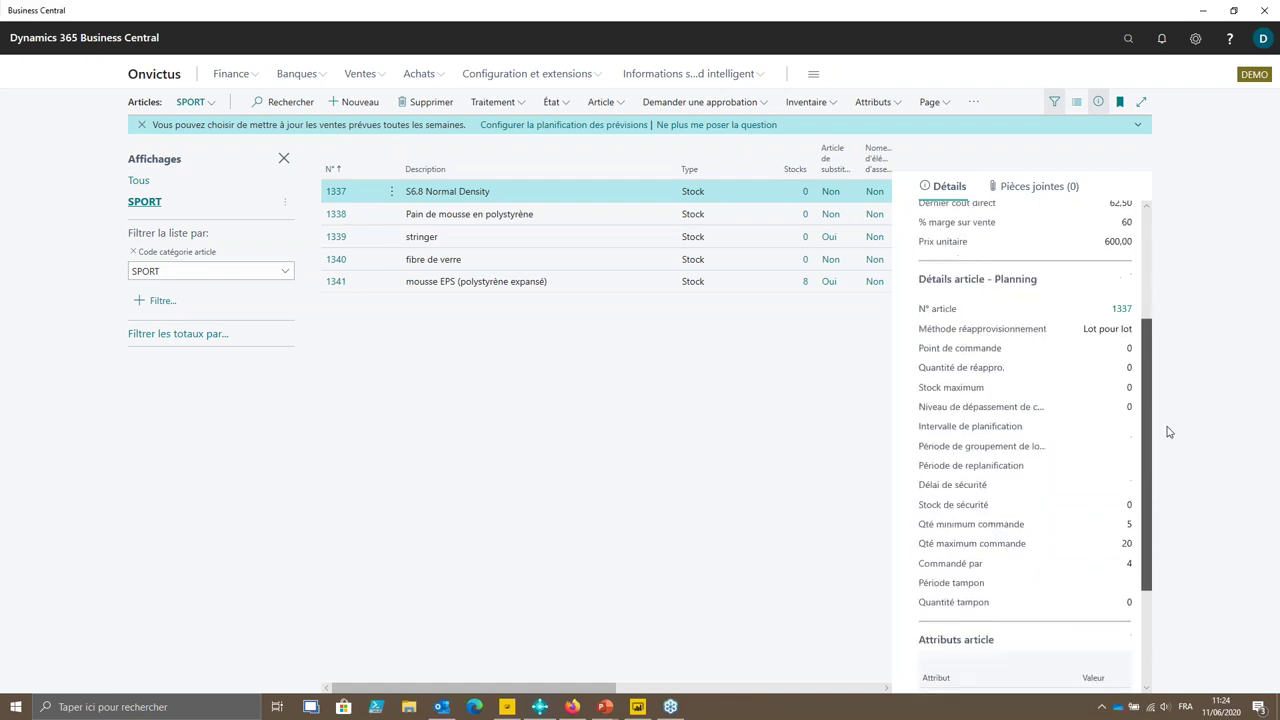
pyautogui.scroll(-3, 1170, 432)
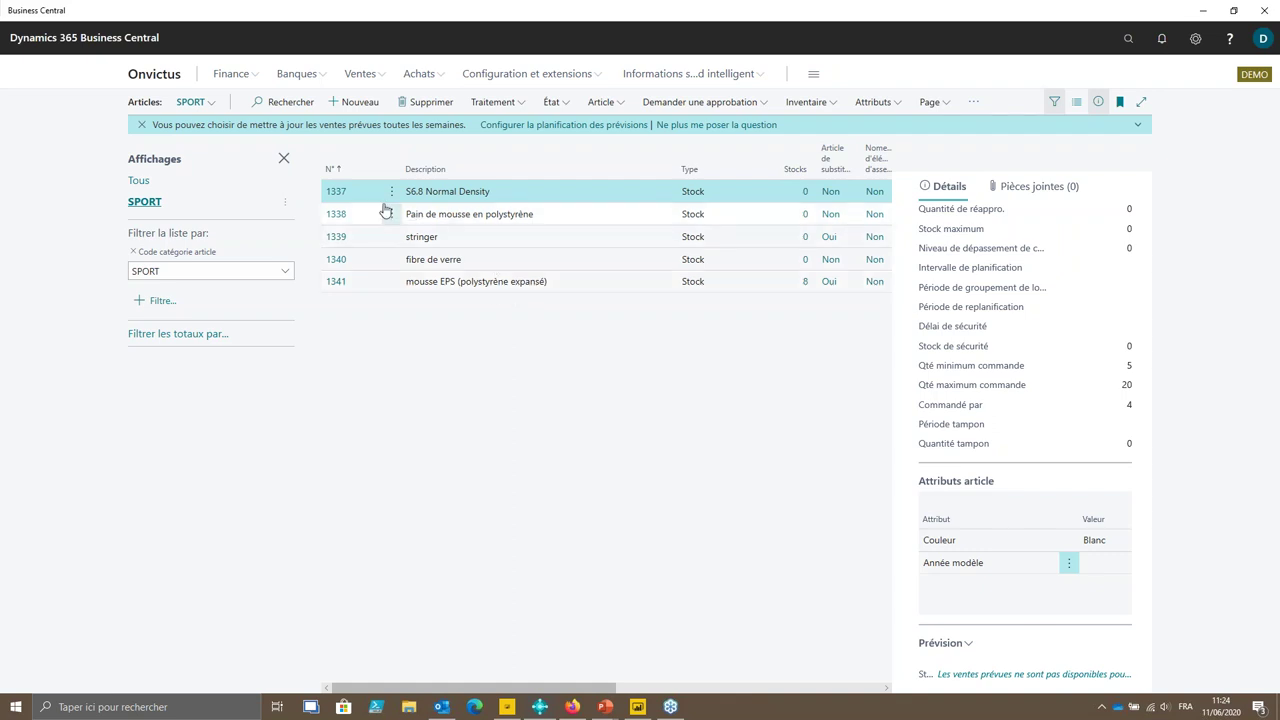
pyautogui.click(141, 125)
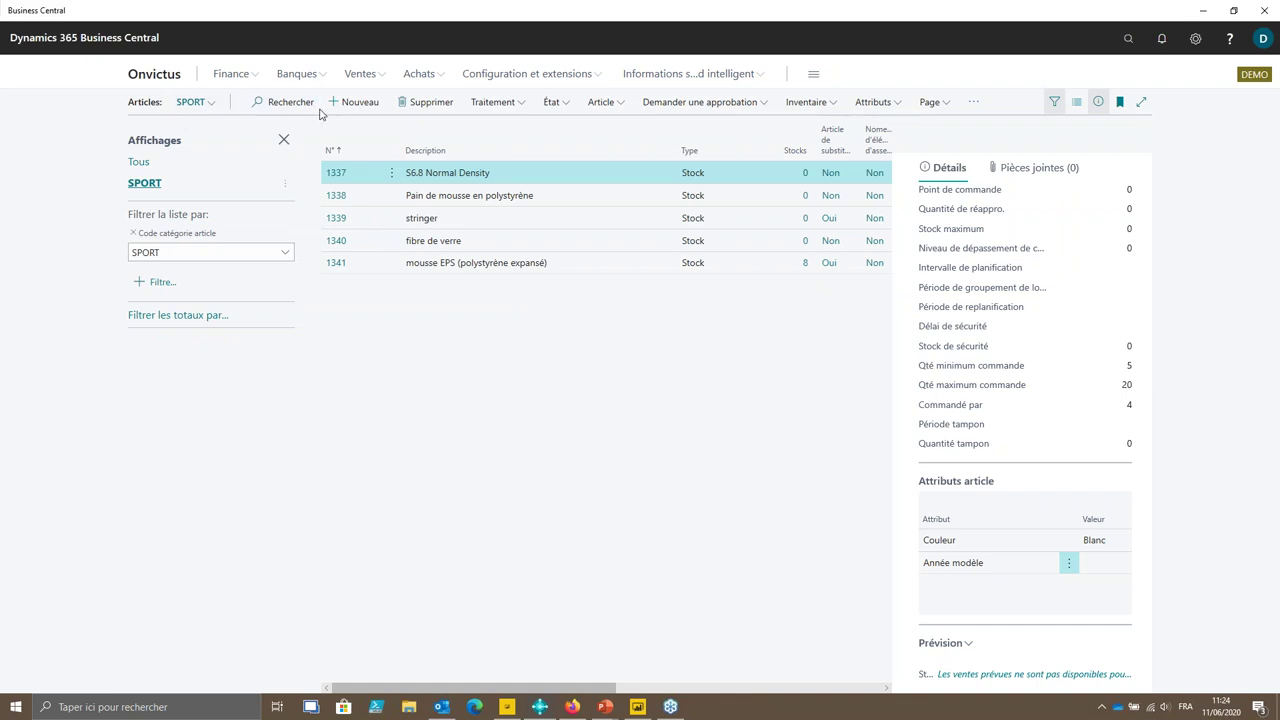
# - Change the role to Gestionnaire de production in the user settings
pyautogui.click(1195, 38)
pyautogui.click(1130, 97)
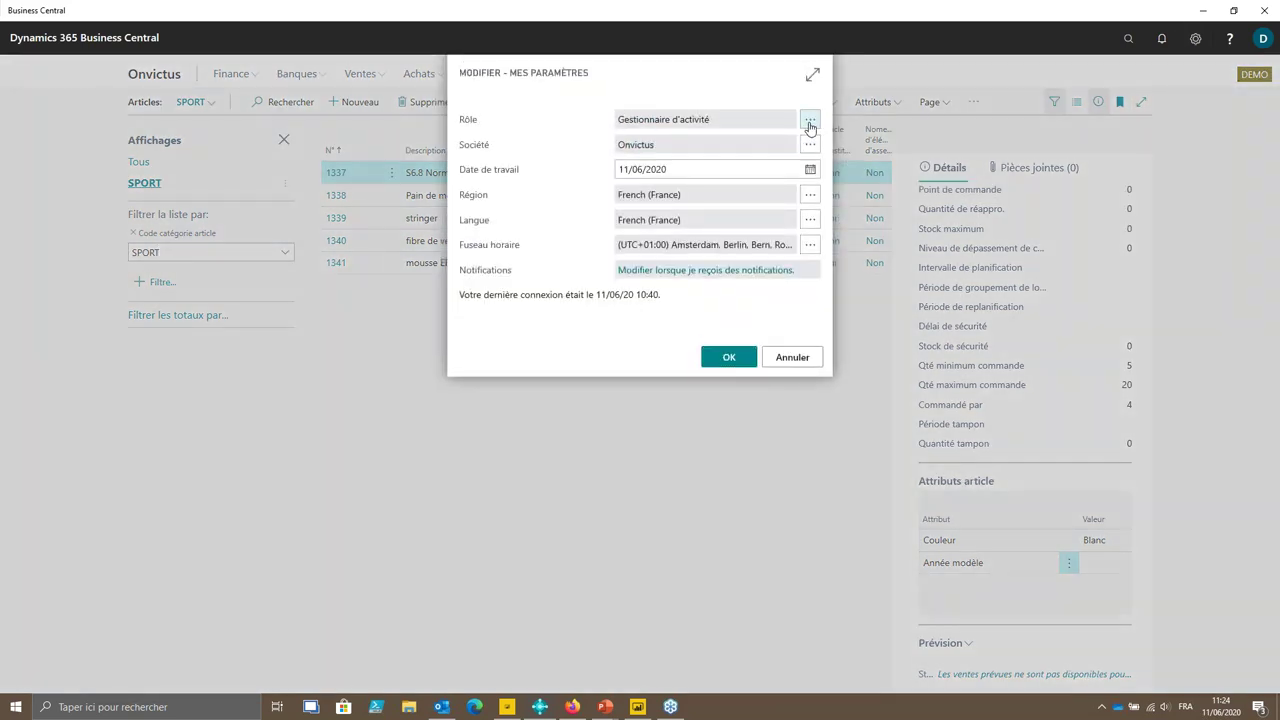
pyautogui.click(810, 122)
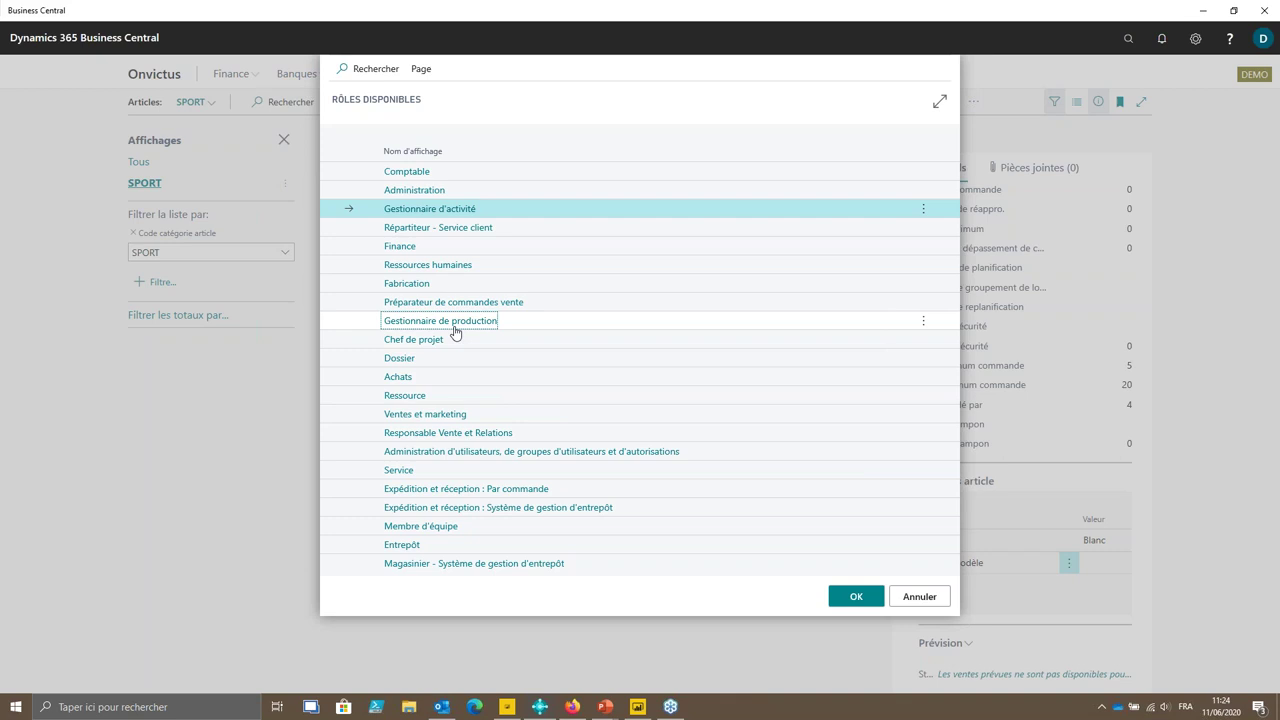
pyautogui.scroll(-1, 671, 451)
pyautogui.doubleClick(440, 253)
pyautogui.click(729, 354)
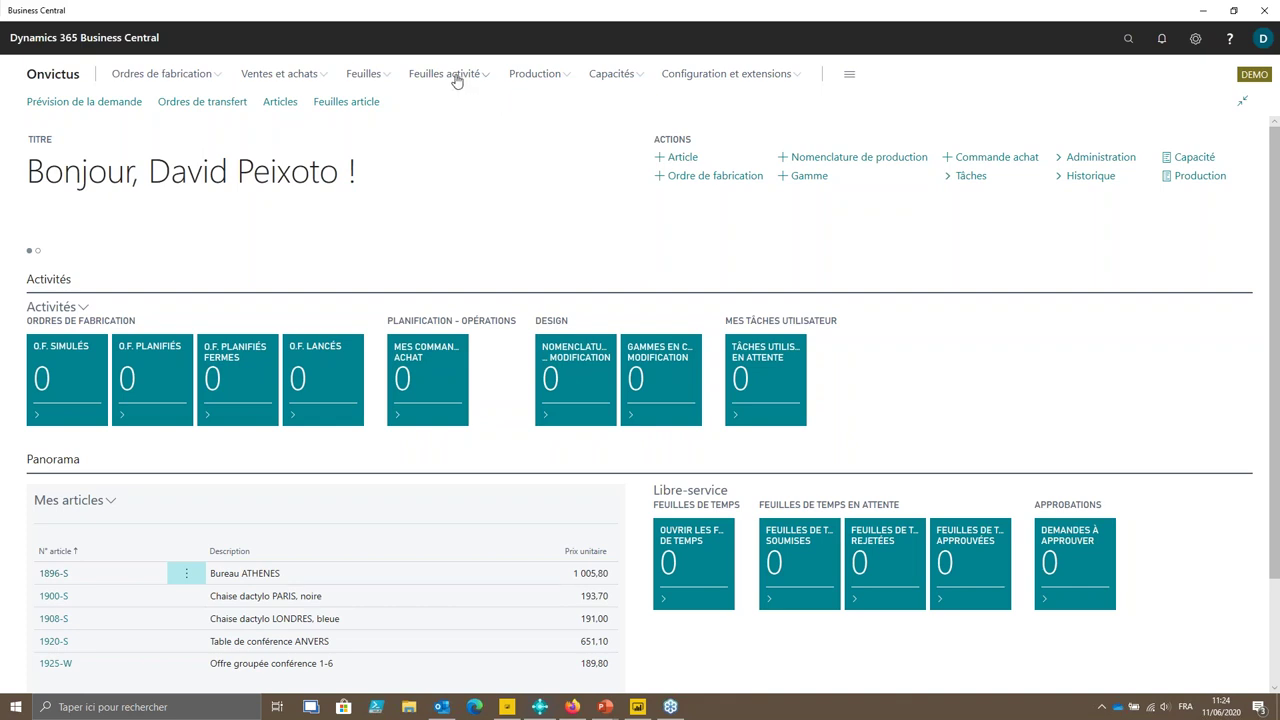
# - Search for "nomencl" and bookmark the Nomenclatures de production list on the home page
pyautogui.click(455, 80)
pyautogui.click(1130, 44)
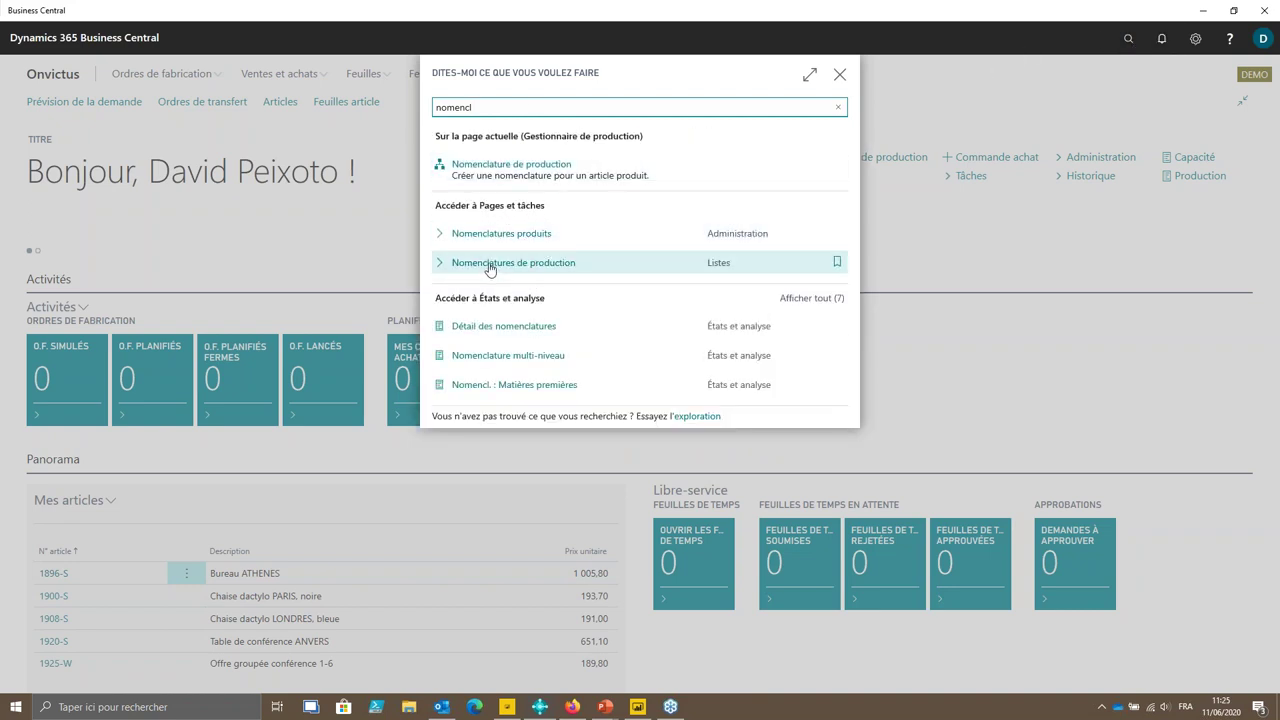
pyautogui.click(838, 264)
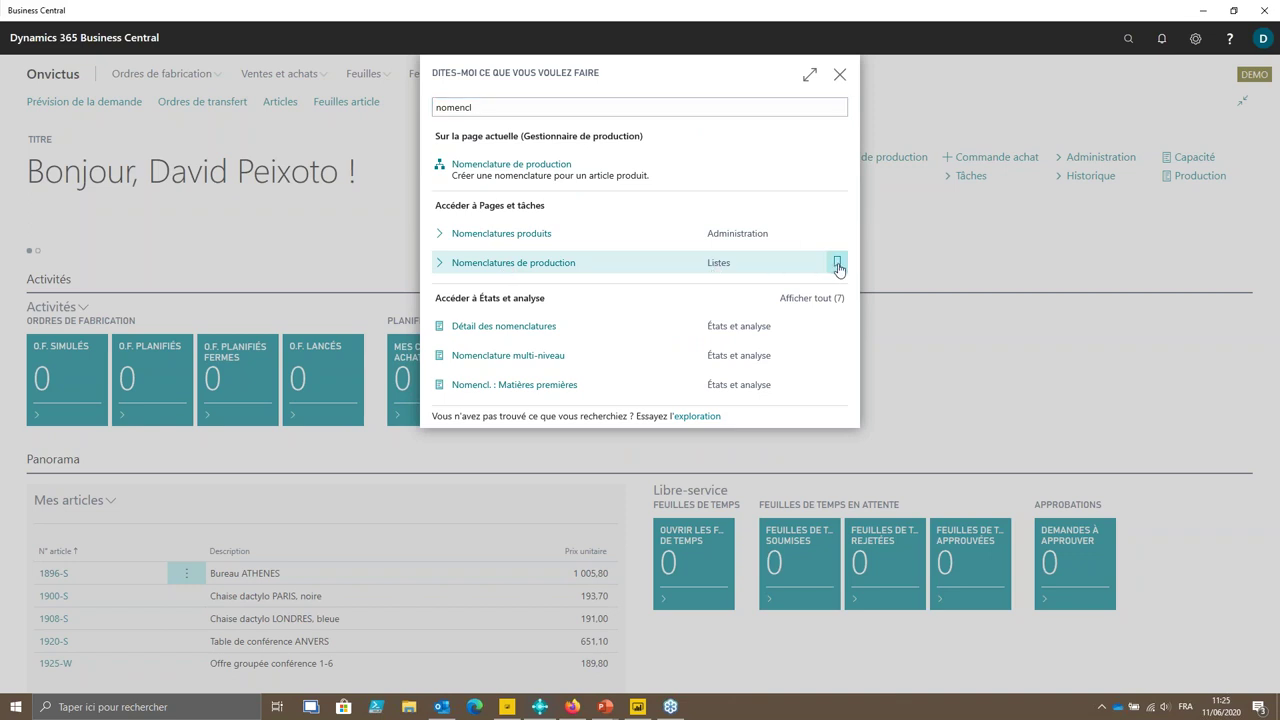
pyautogui.click(840, 77)
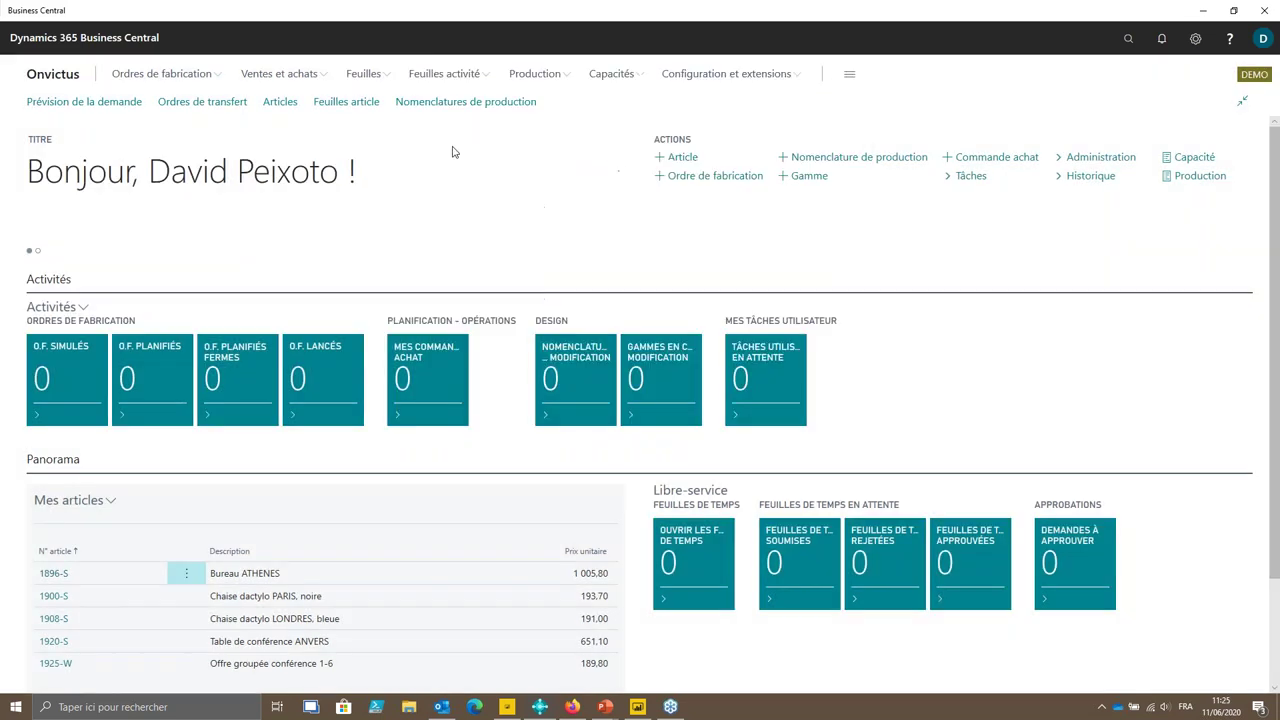
# - Open the DEFAUT planning worksheet from Feuilles planning
pyautogui.click(449, 78)
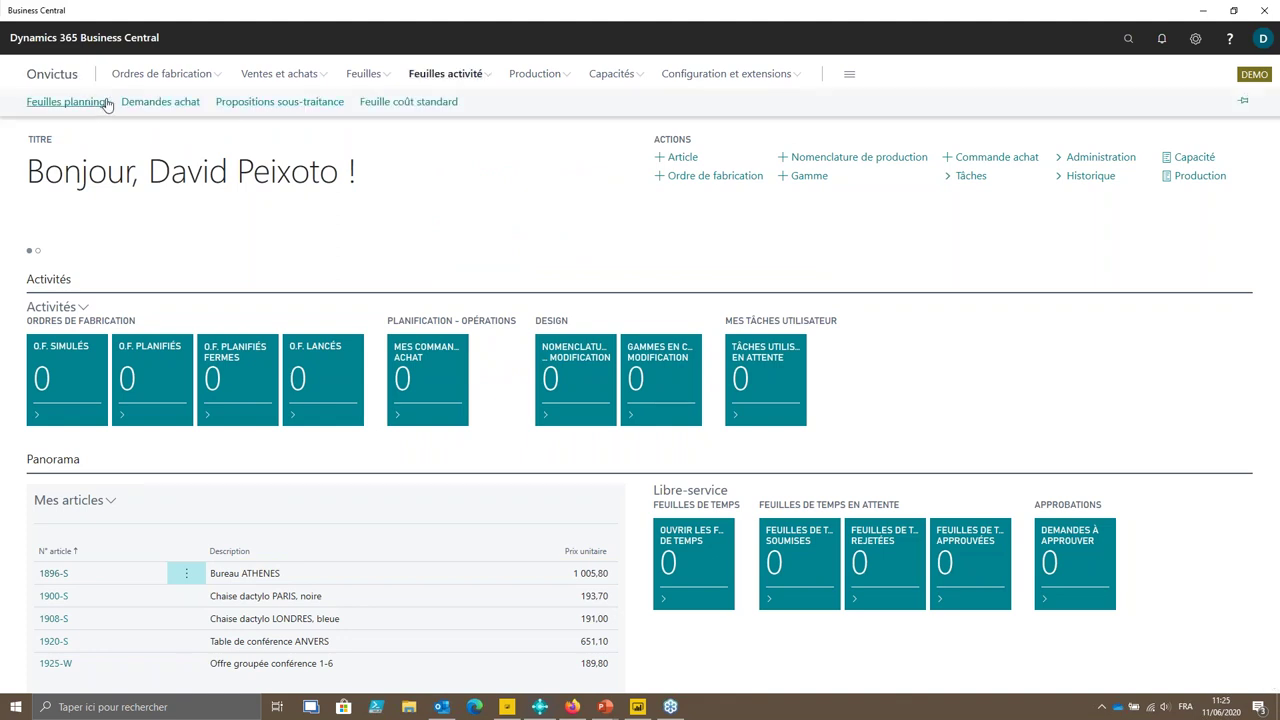
pyautogui.click(105, 102)
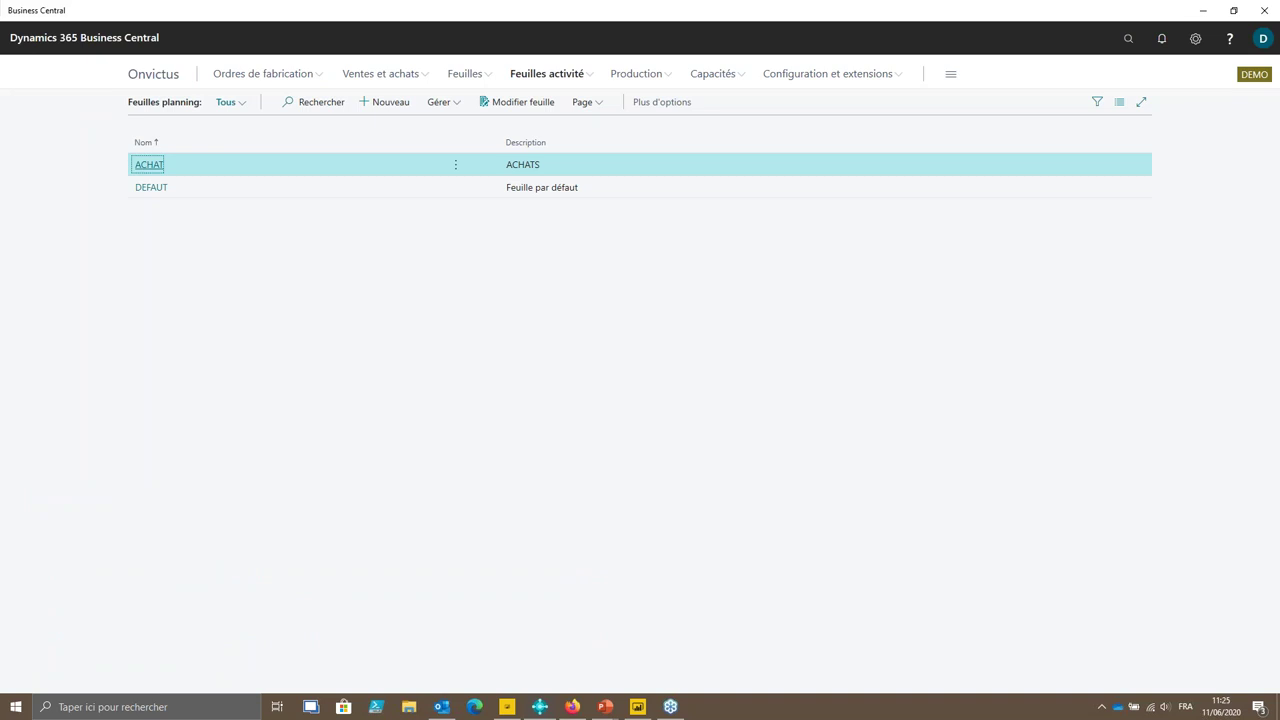
pyautogui.click(148, 193)
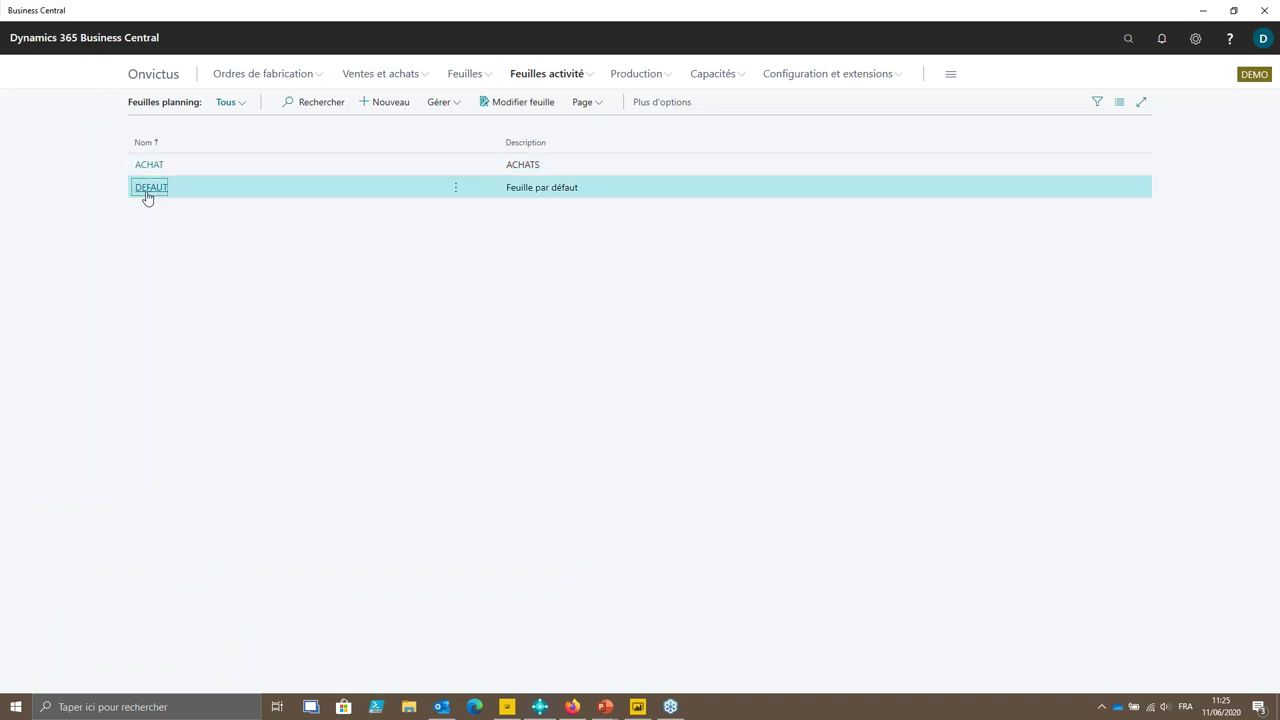
pyautogui.click(148, 196)
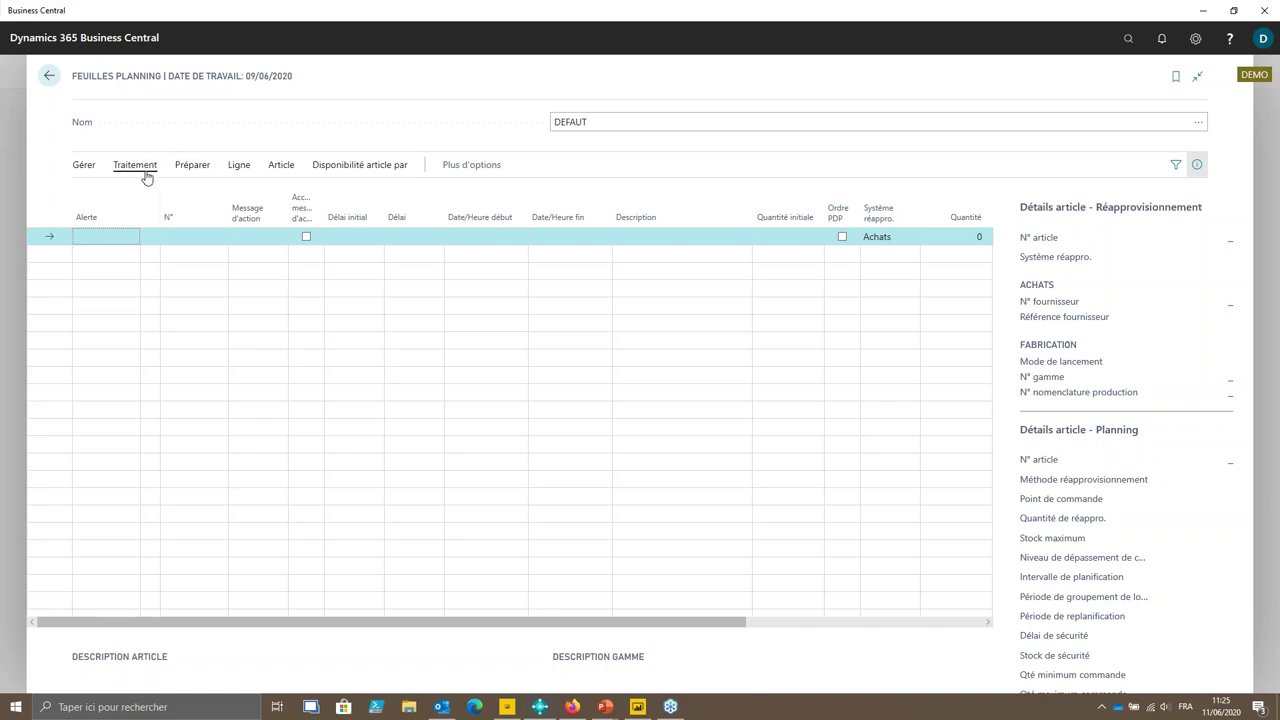
# - Calculate the regenerative plan with PDP and MRP for category SPORT, from 01/05/2020 to 30/09/2020
pyautogui.hotkey('shift', 'Tab')
pyautogui.click(191, 172)
pyautogui.click(130, 193)
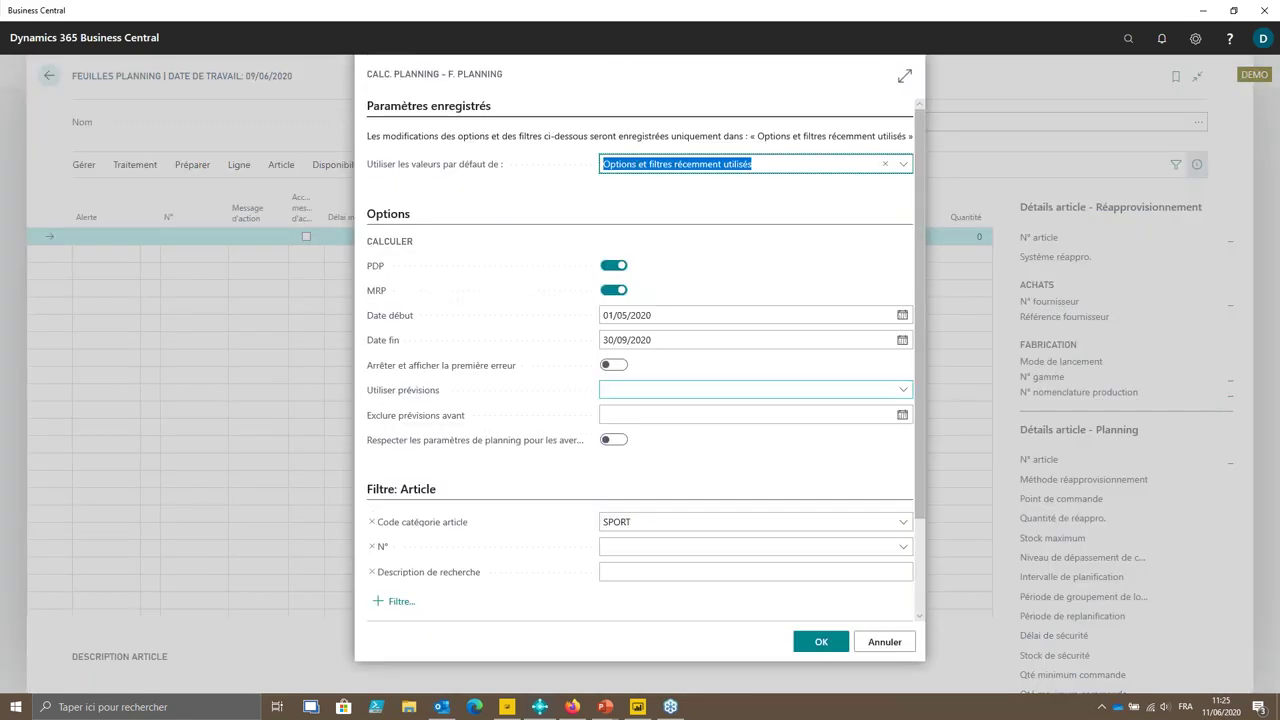
pyautogui.click(641, 524)
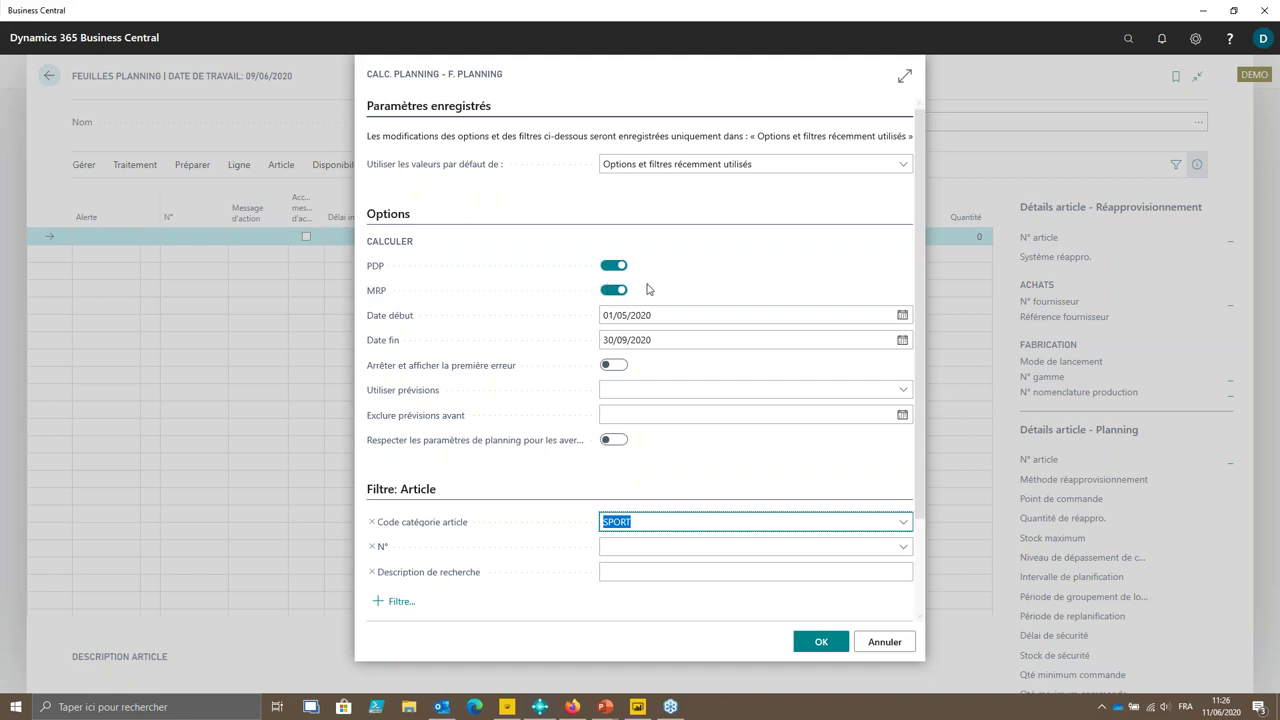
pyautogui.click(655, 316)
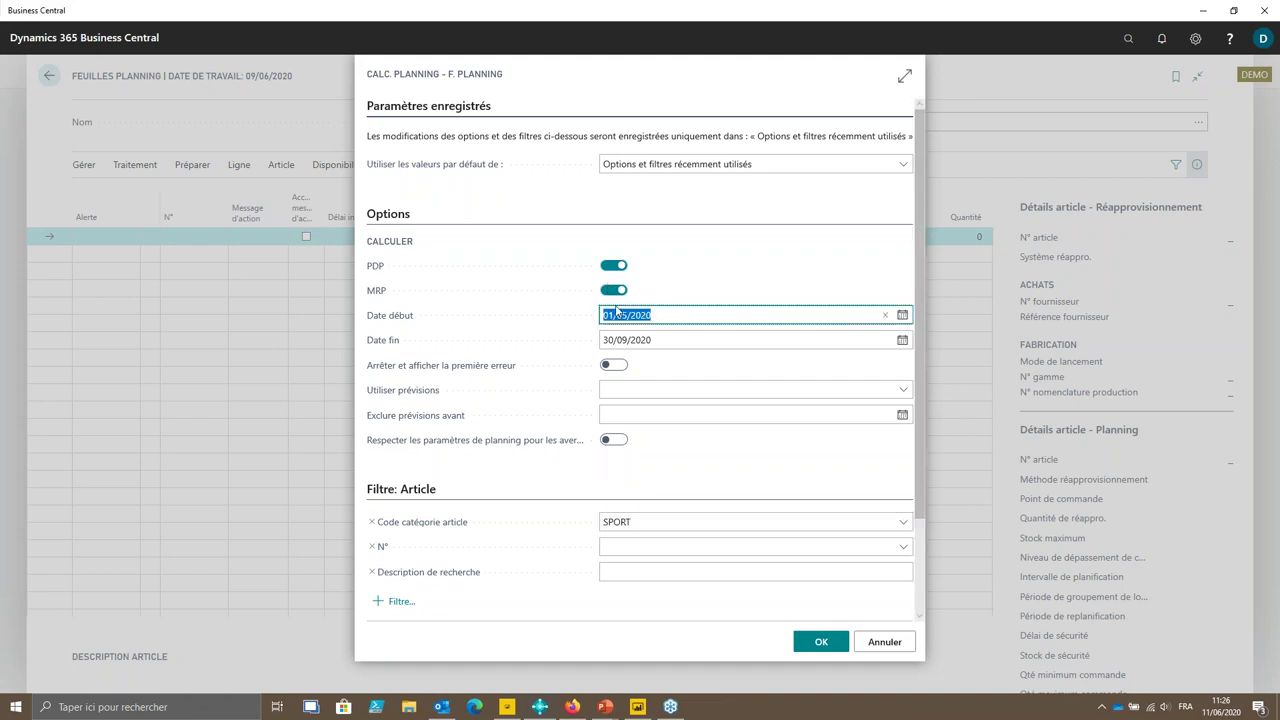
pyautogui.click(665, 315)
pyautogui.click(665, 338)
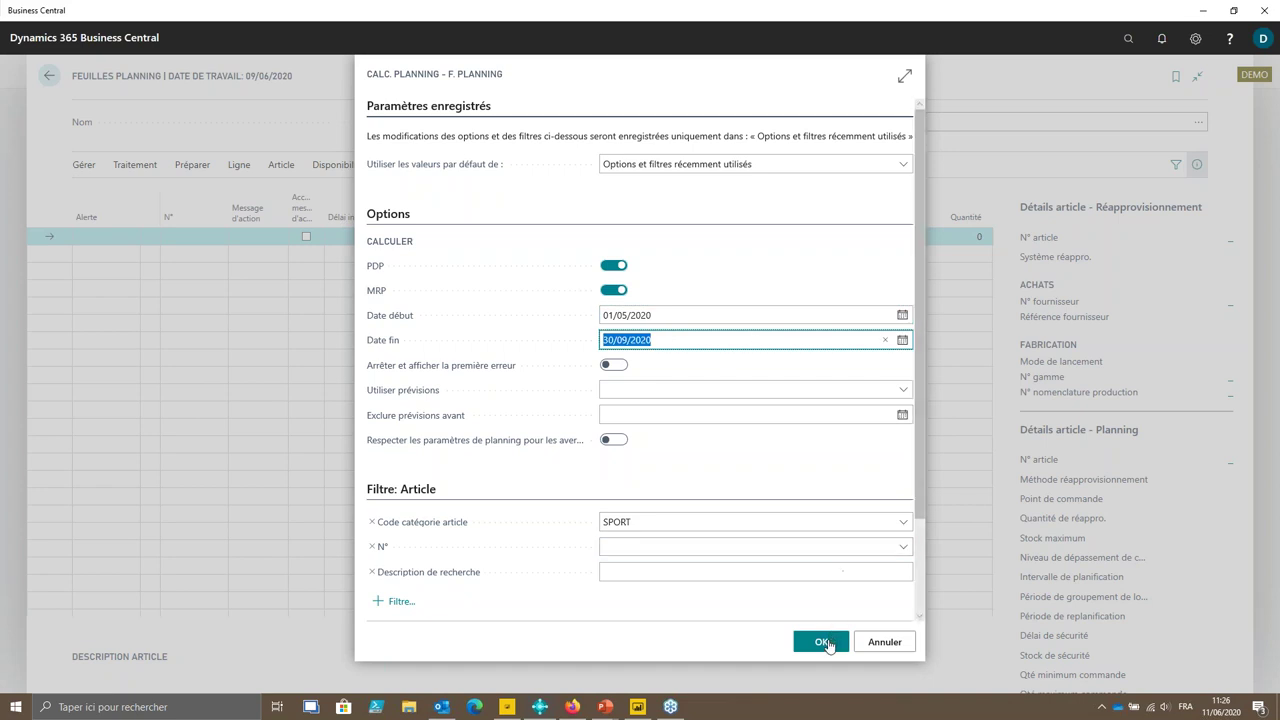
pyautogui.click(822, 643)
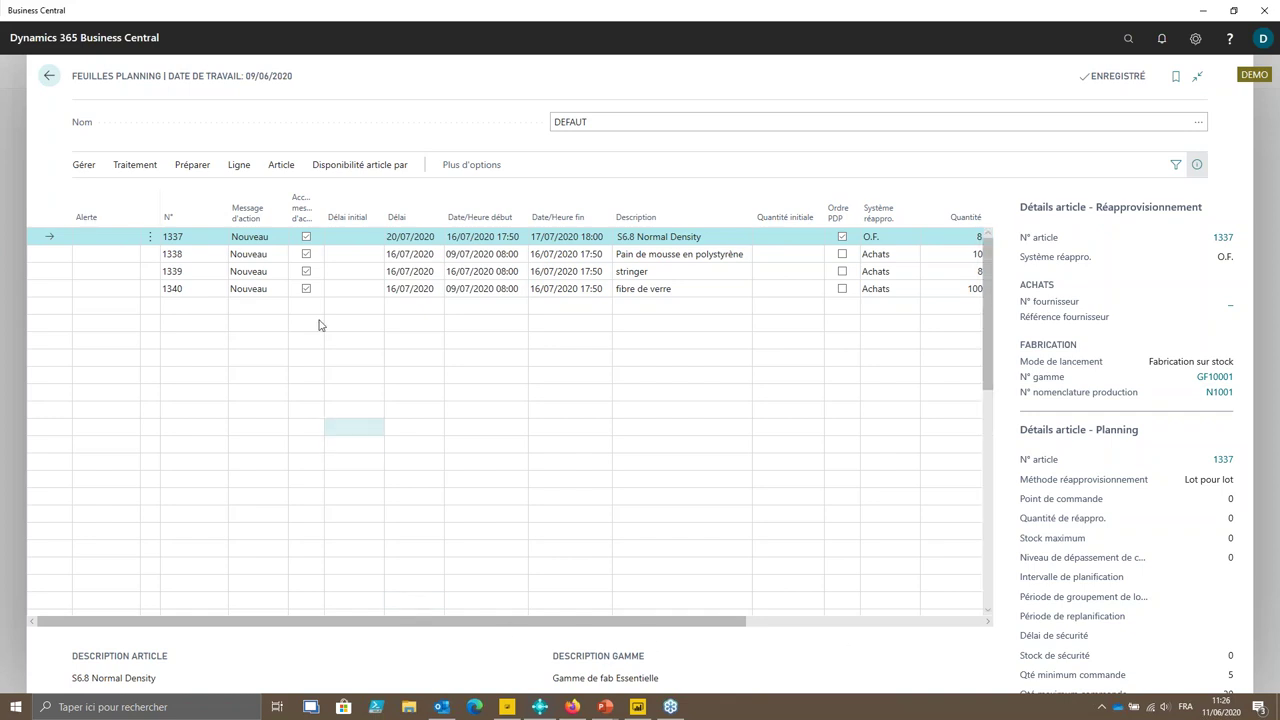
# - Review the action message choices, replenishment system, quantities and vendor columns of the proposed planning lines
pyautogui.click(262, 238)
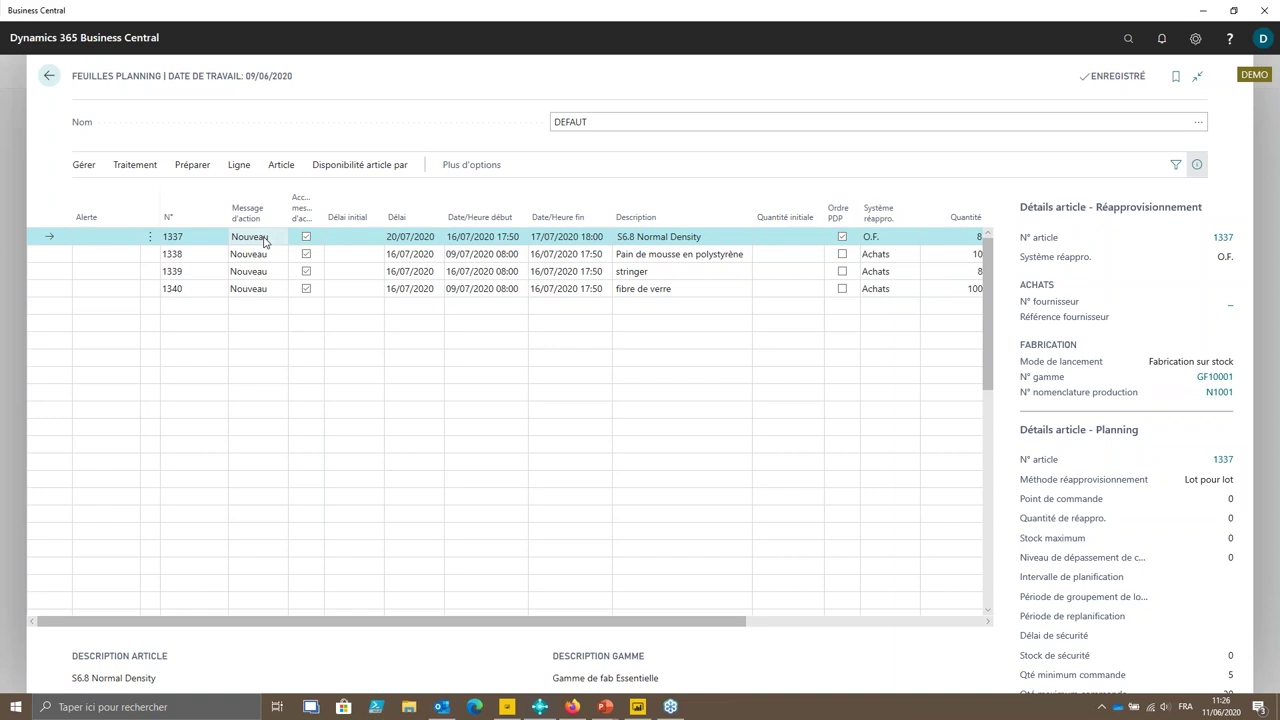
pyautogui.doubleClick(265, 242)
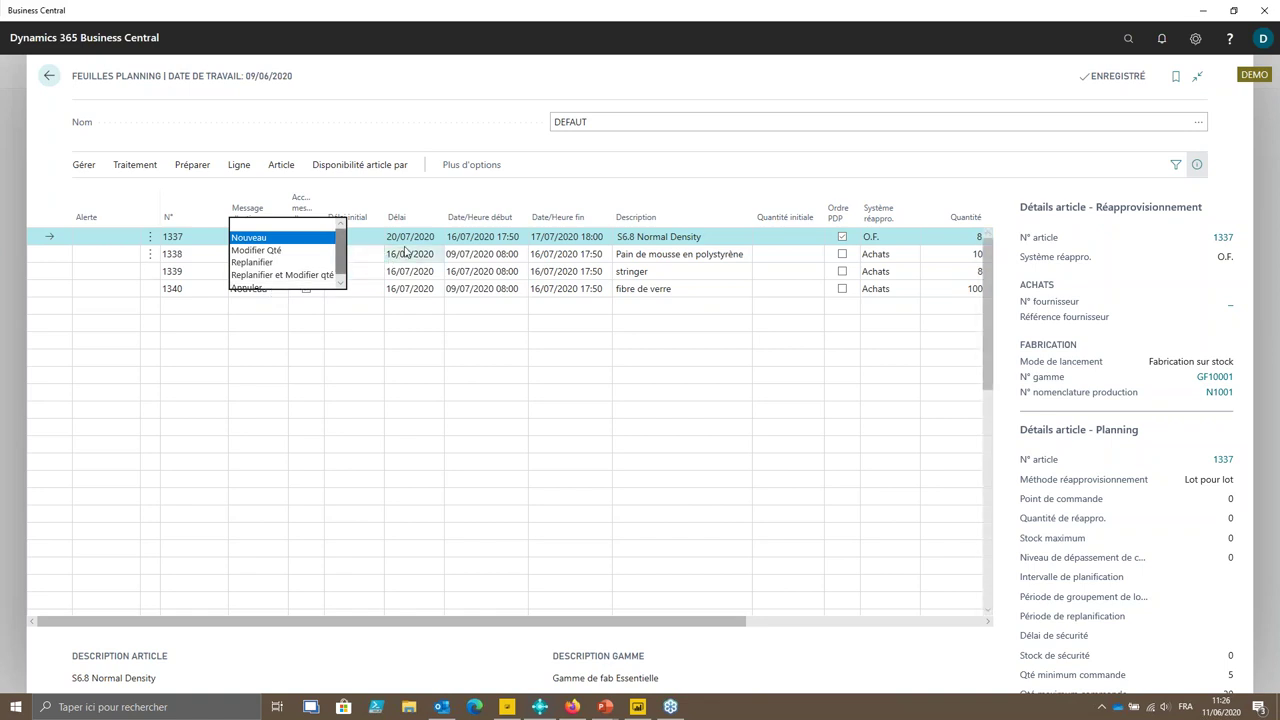
pyautogui.click(408, 126)
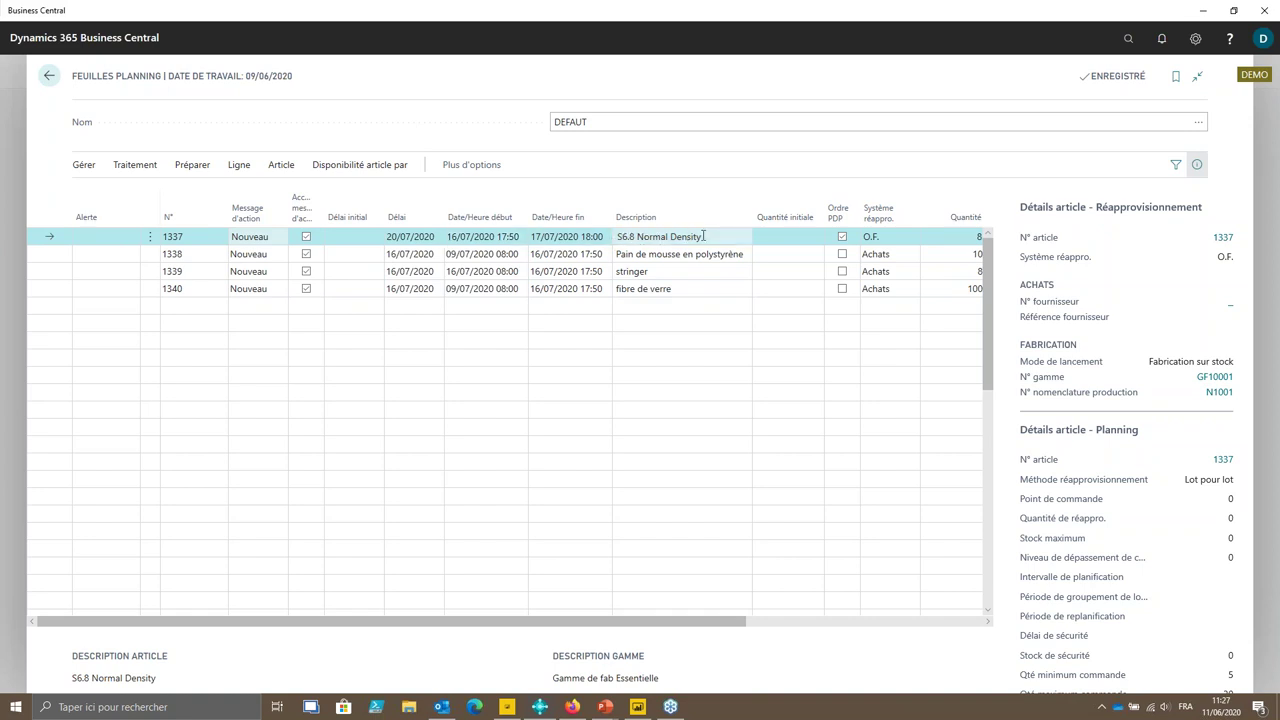
pyautogui.moveTo(586, 624); pyautogui.dragTo(732, 631)
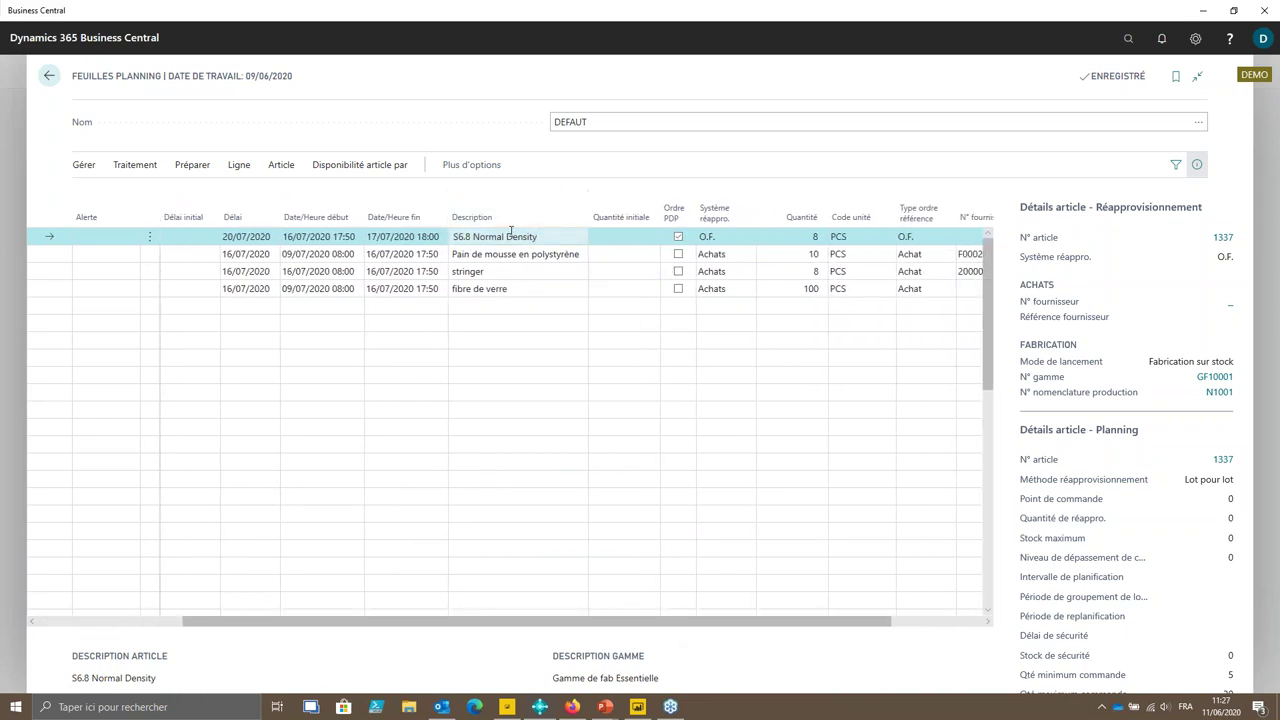
pyautogui.click(707, 240)
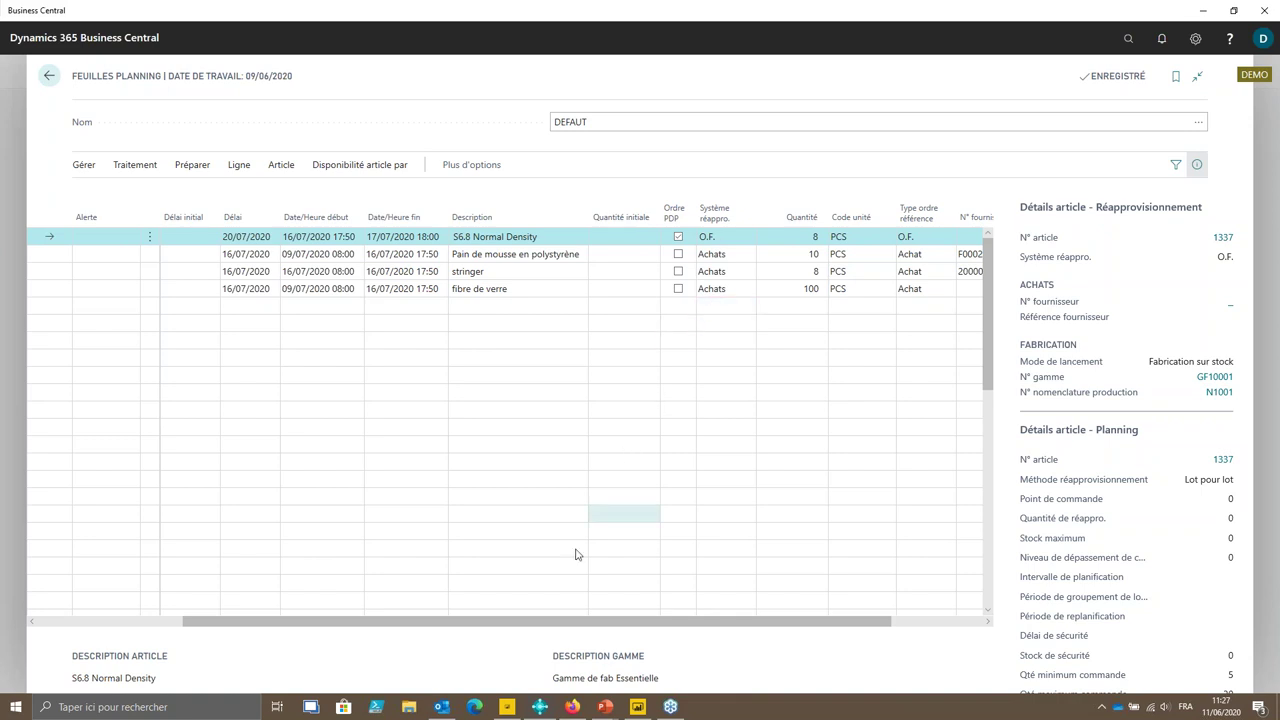
pyautogui.moveTo(575, 620); pyautogui.dragTo(686, 618)
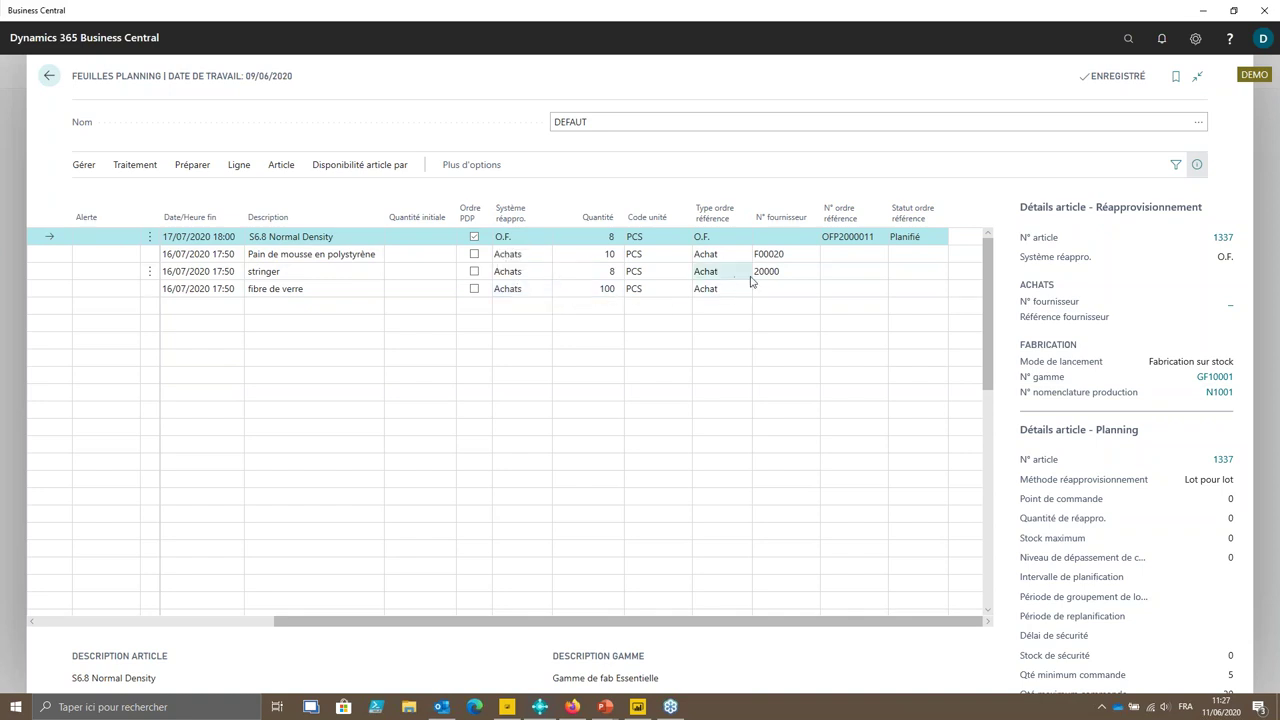
# - Review the item vendor catalogue and its price and discount options for the fibre de verre line, and leave without choosing a vendor
pyautogui.click(768, 292)
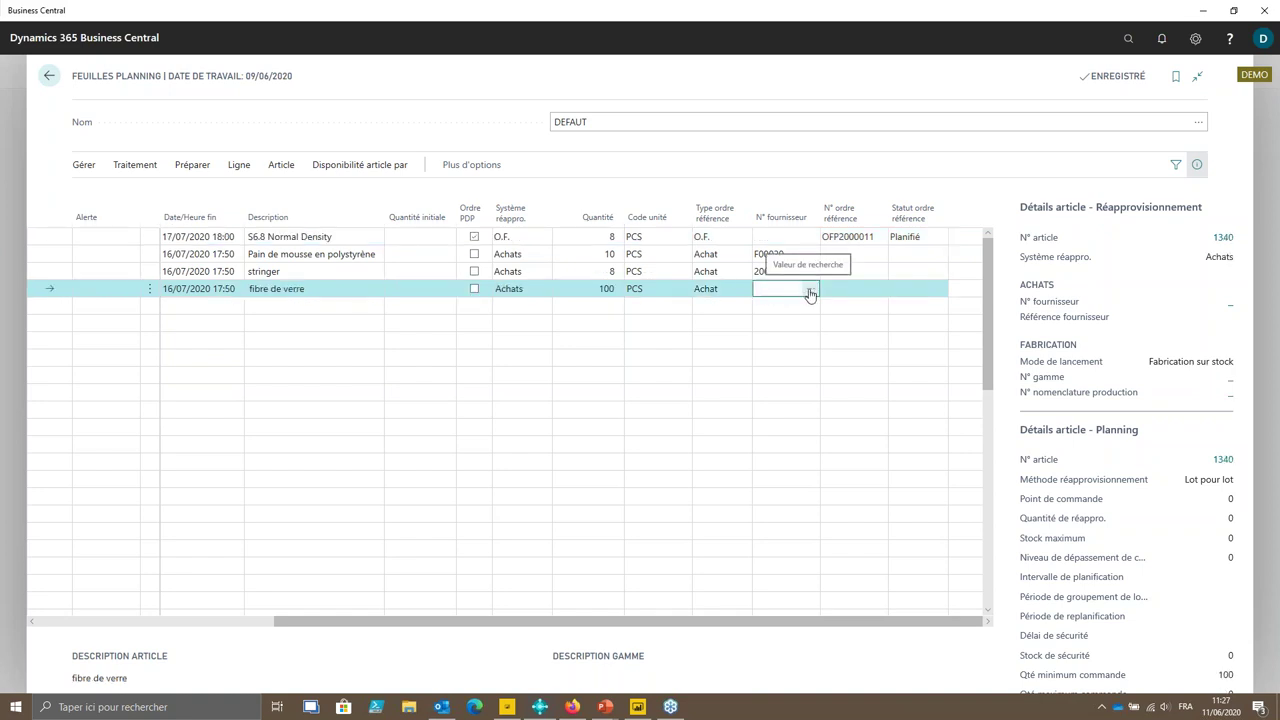
pyautogui.click(810, 291)
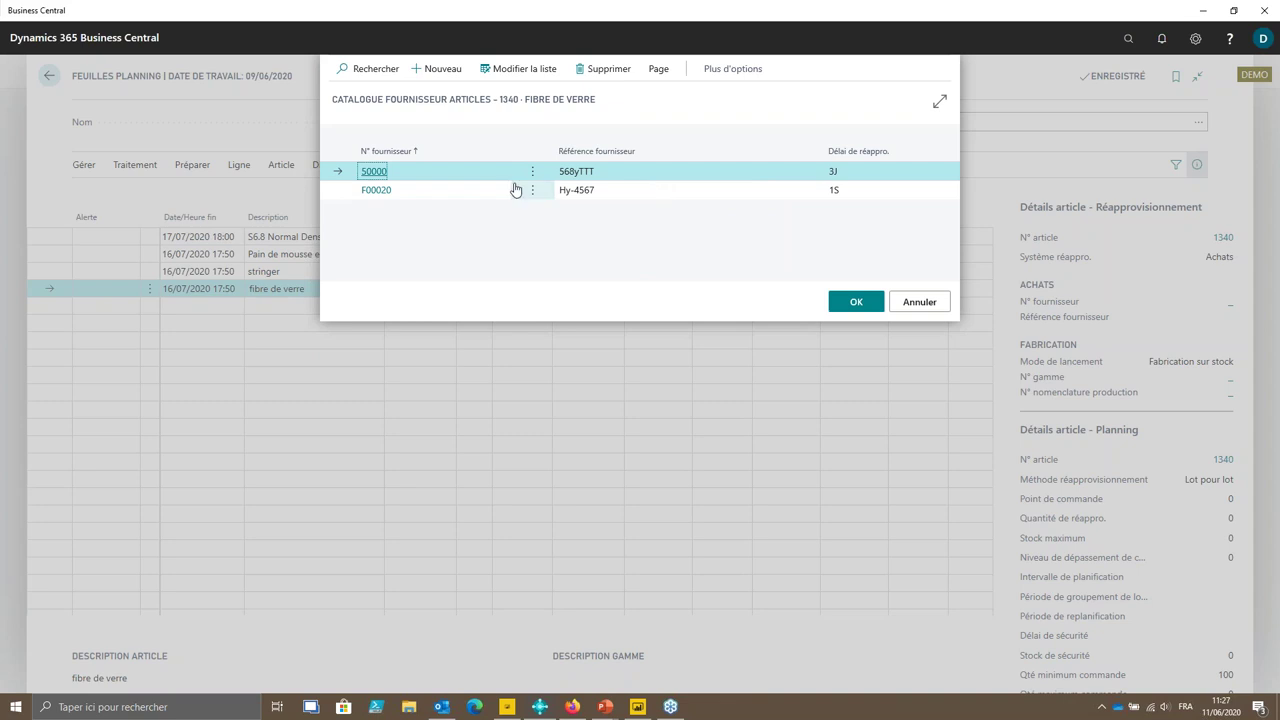
pyautogui.click(466, 190)
pyautogui.click(738, 74)
pyautogui.click(724, 76)
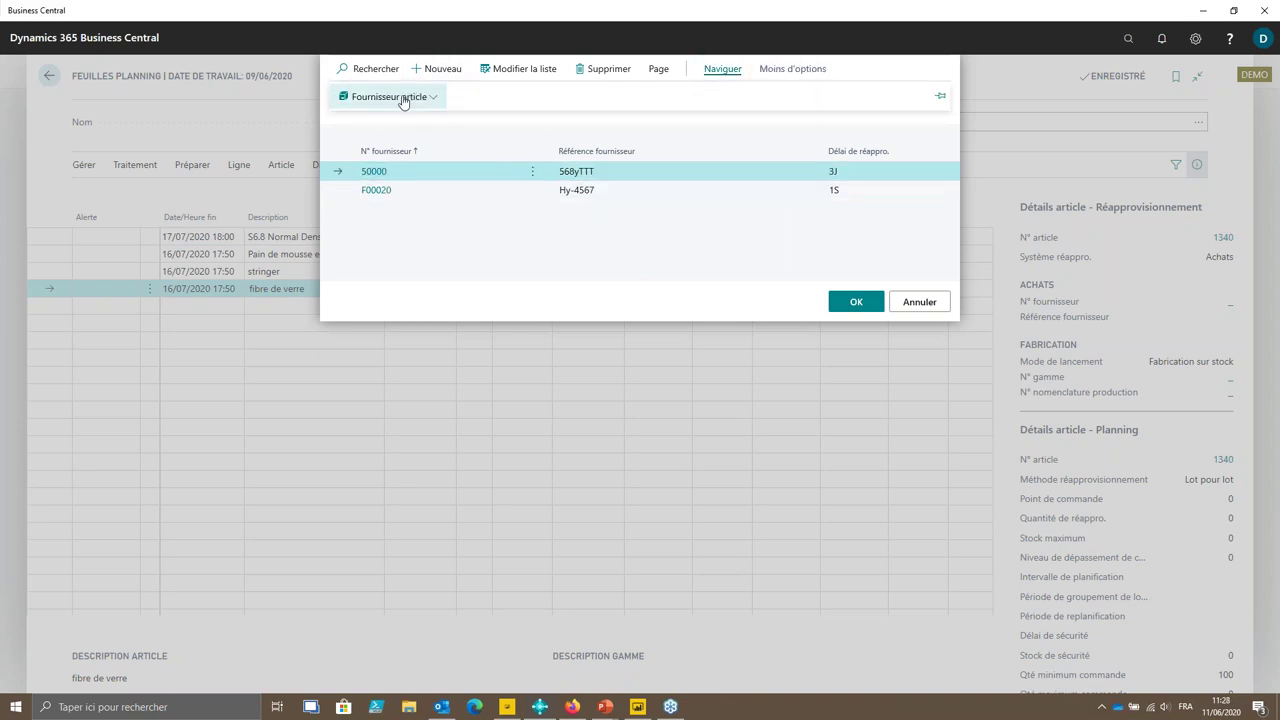
pyautogui.click(402, 97)
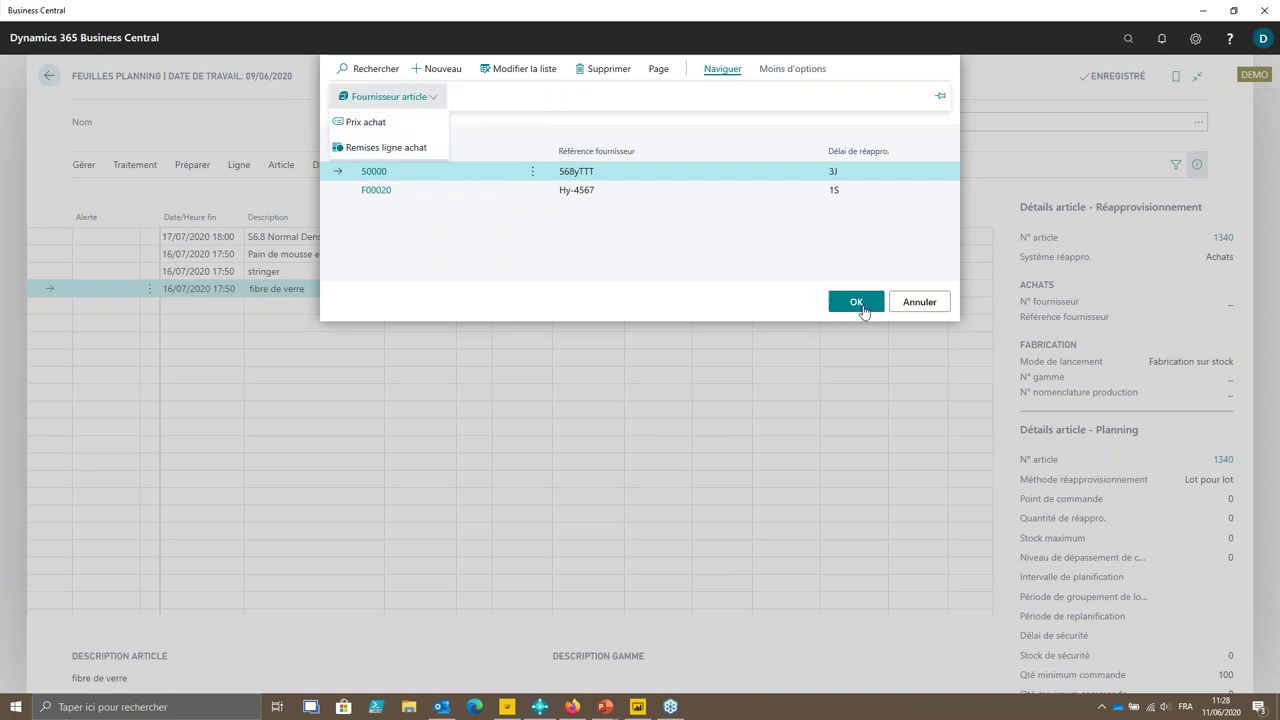
pyautogui.click(911, 304)
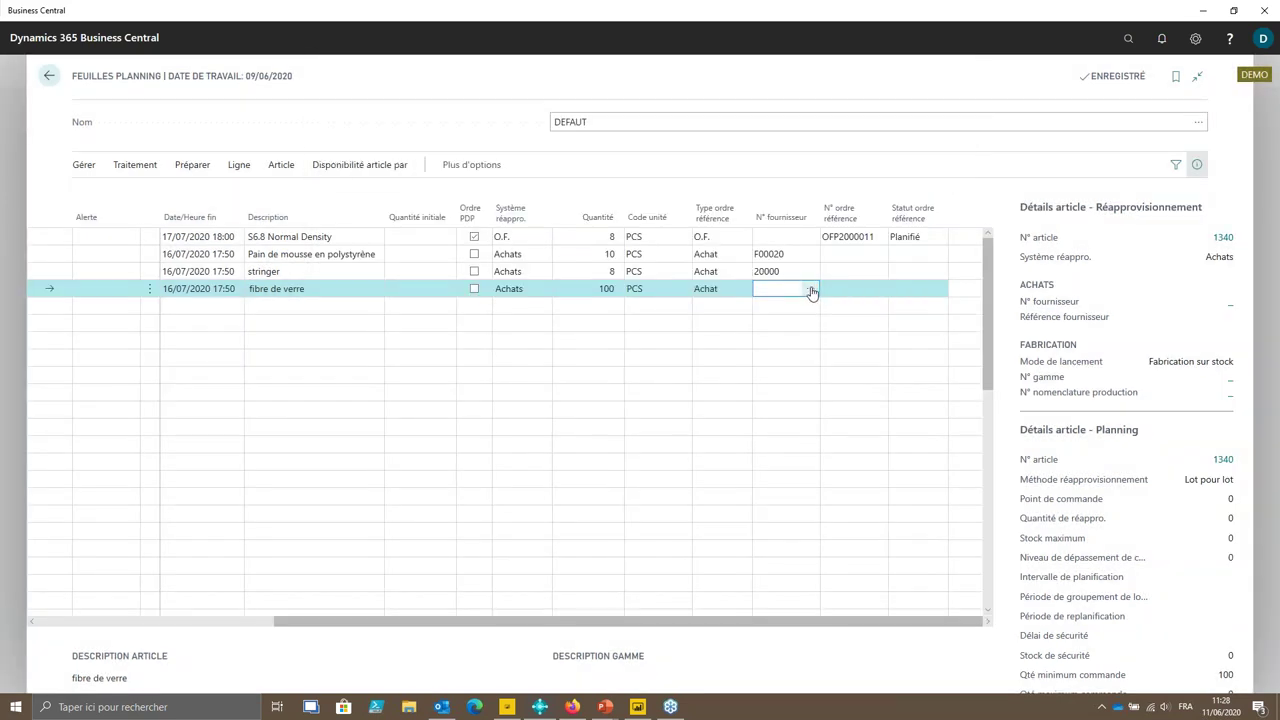
# - Copy the vendor number from the Pain de mousse en polystyrène line into the fibre de verre line
pyautogui.click(790, 258)
pyautogui.hotkey('ctrl', 'c')
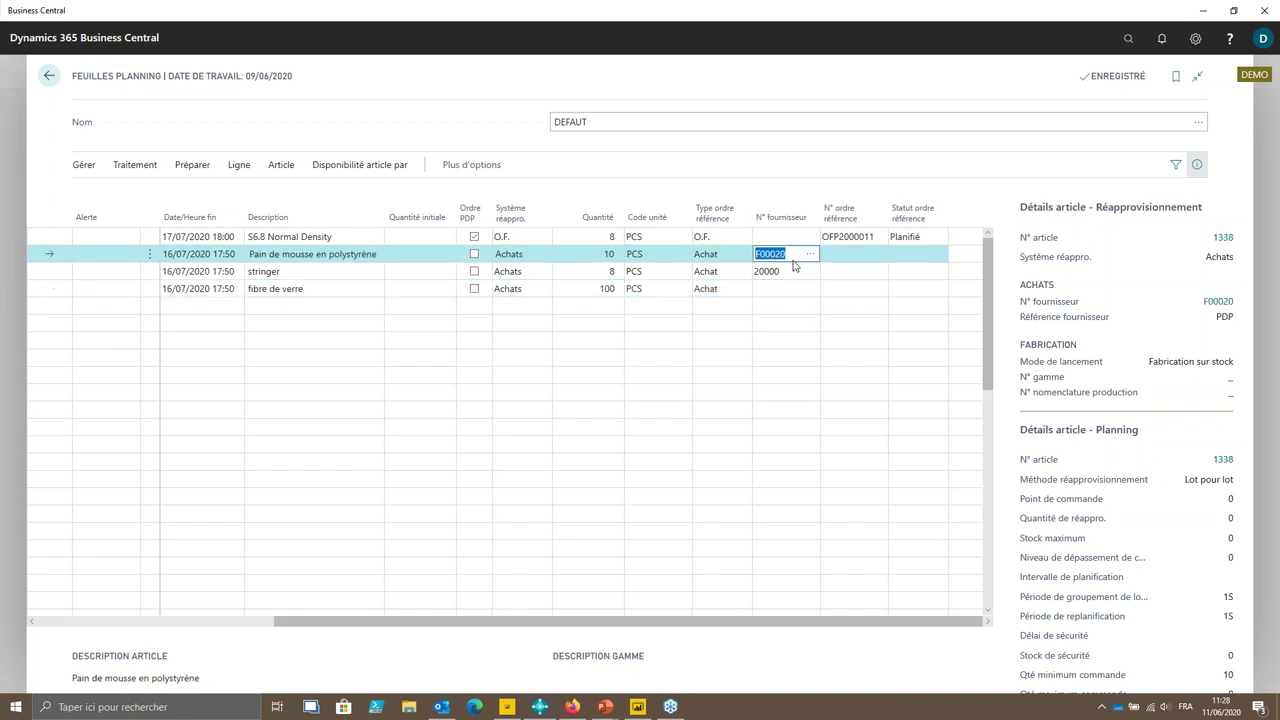
pyautogui.click(781, 287)
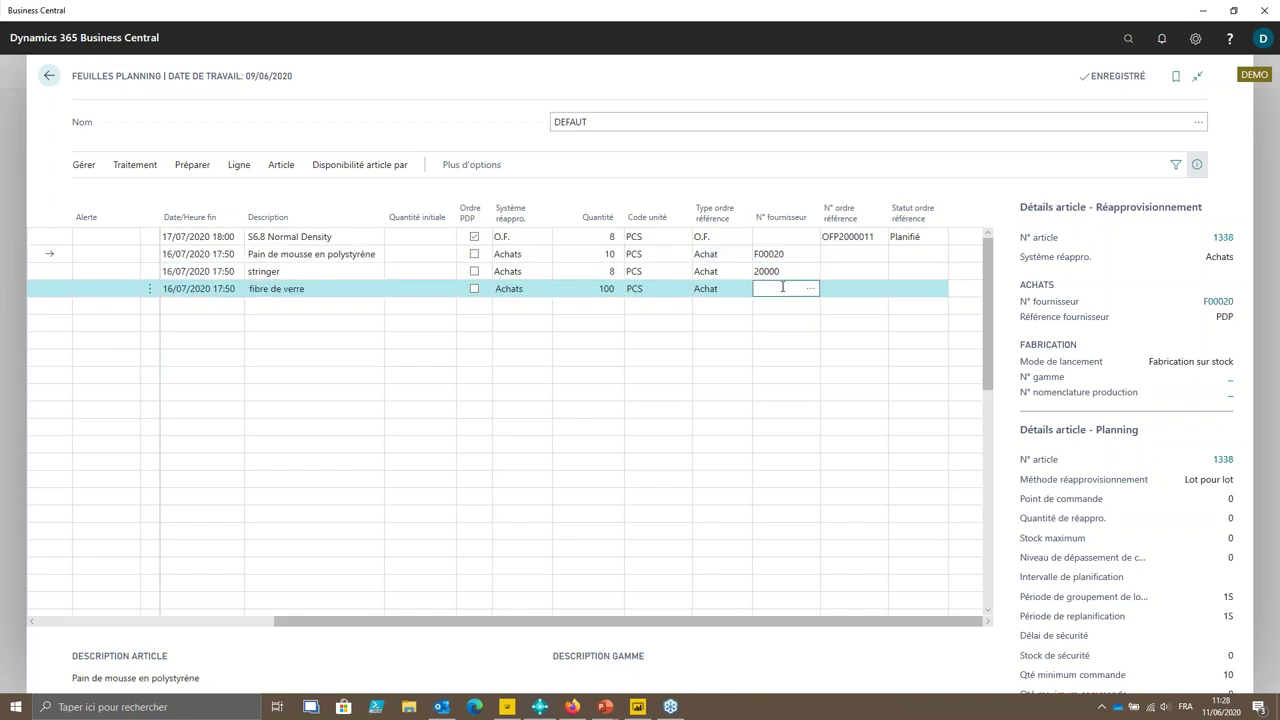
pyautogui.hotkey('ctrl', 'v')
pyautogui.press('Return')
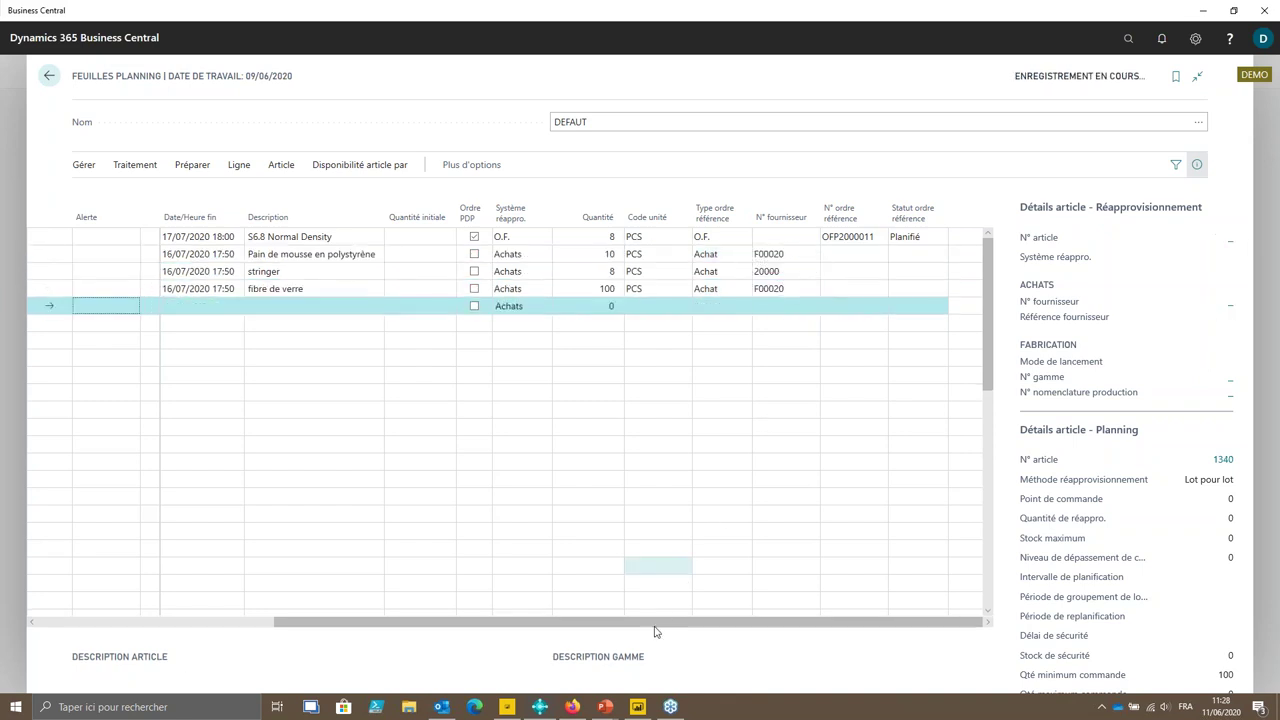
# - Open the order tracking (Chaînage) of the S6.8 Normal Density planning line
pyautogui.moveTo(655, 632); pyautogui.dragTo(277, 630)
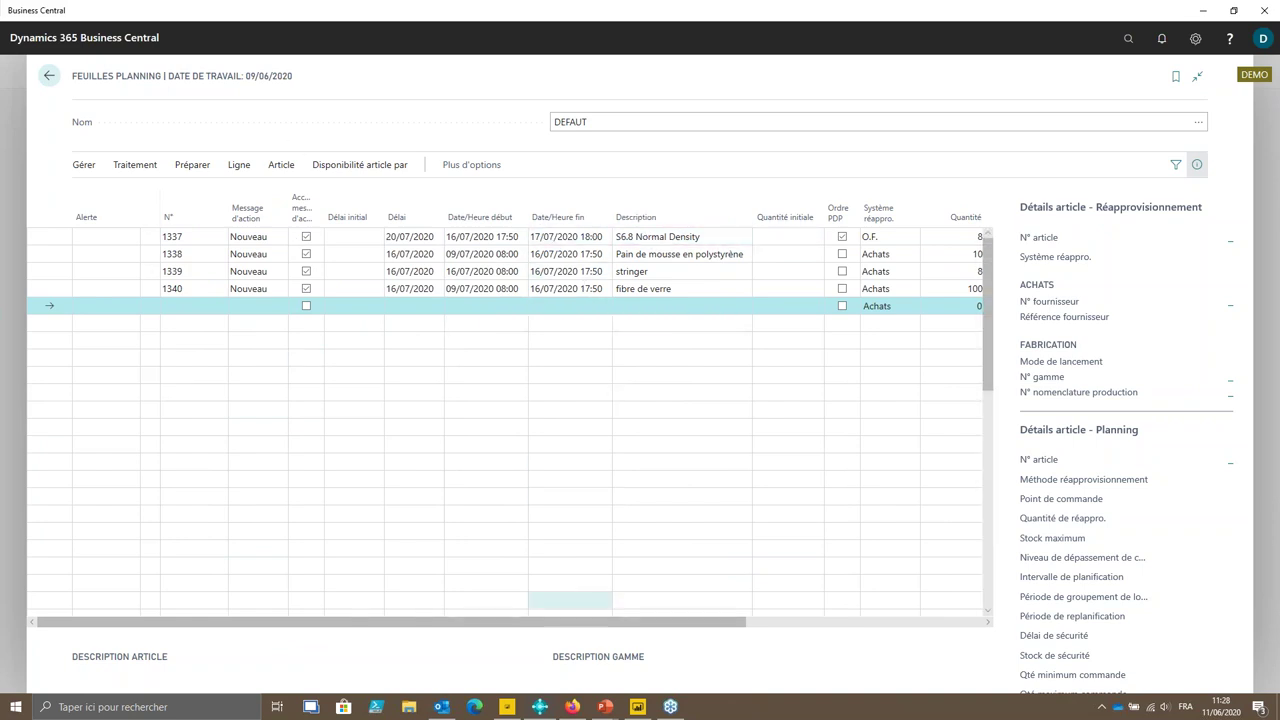
pyautogui.moveTo(560, 623); pyautogui.dragTo(614, 626)
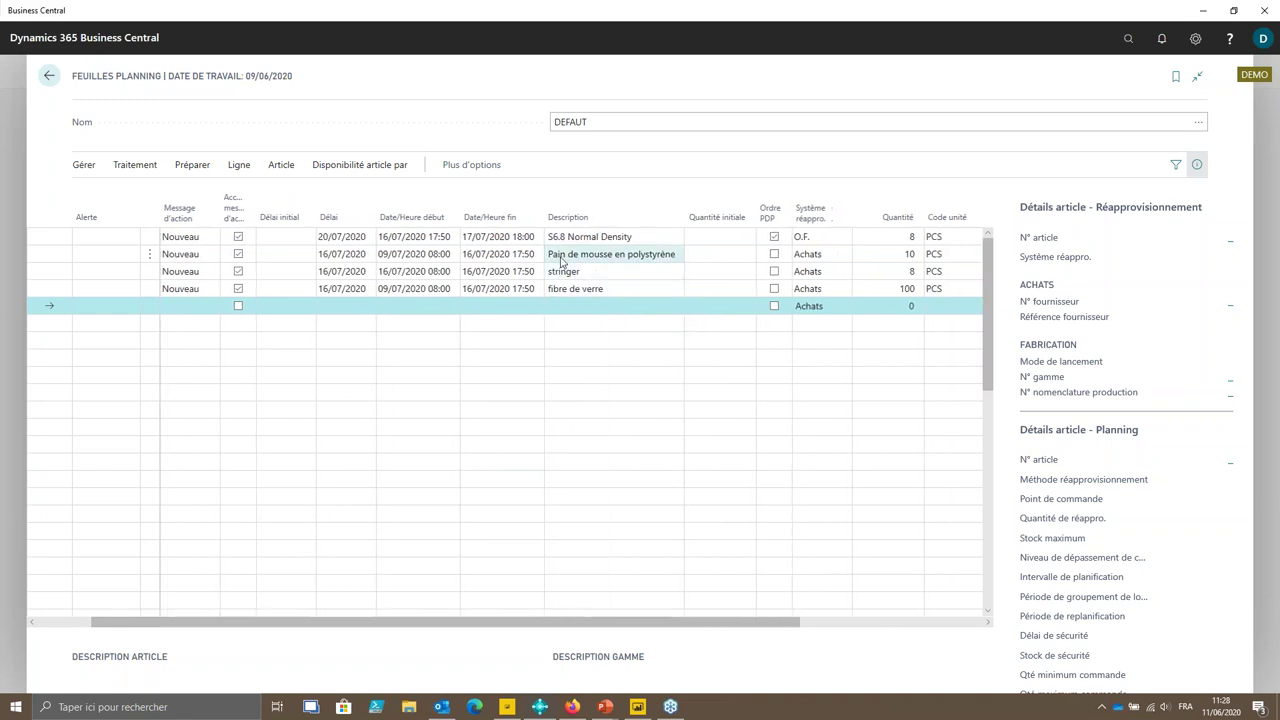
pyautogui.click(574, 241)
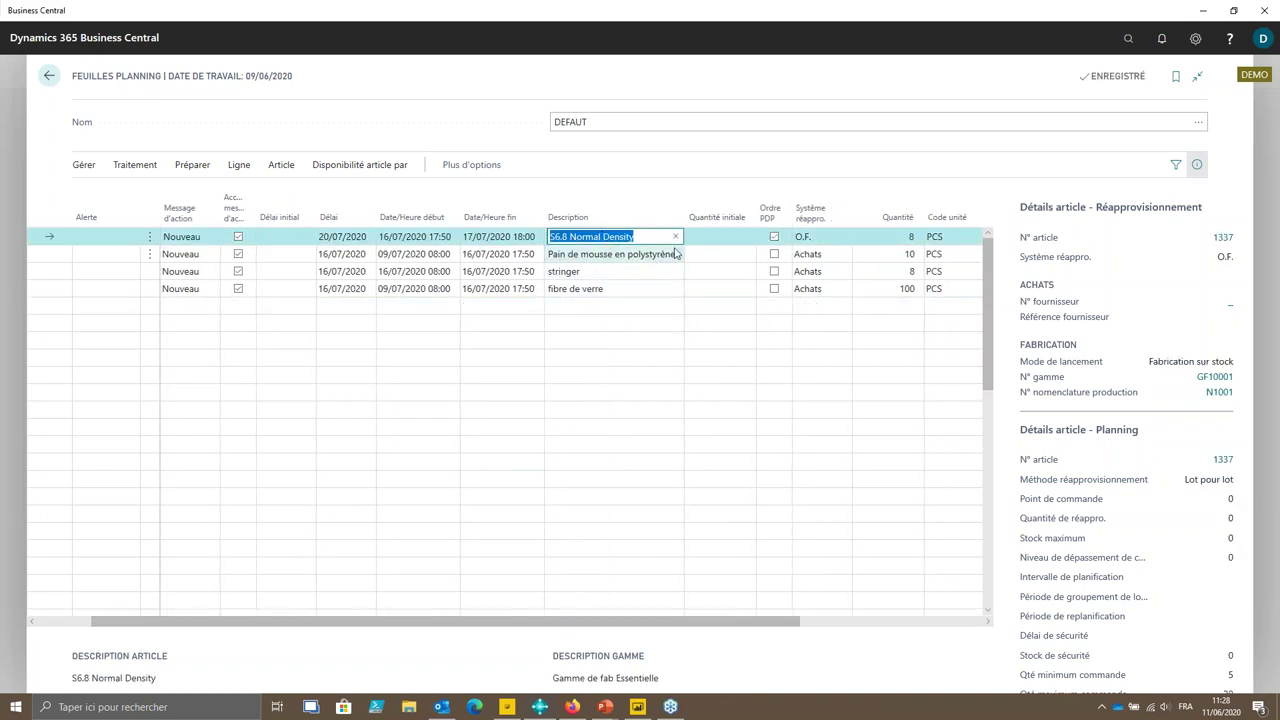
pyautogui.click(775, 238)
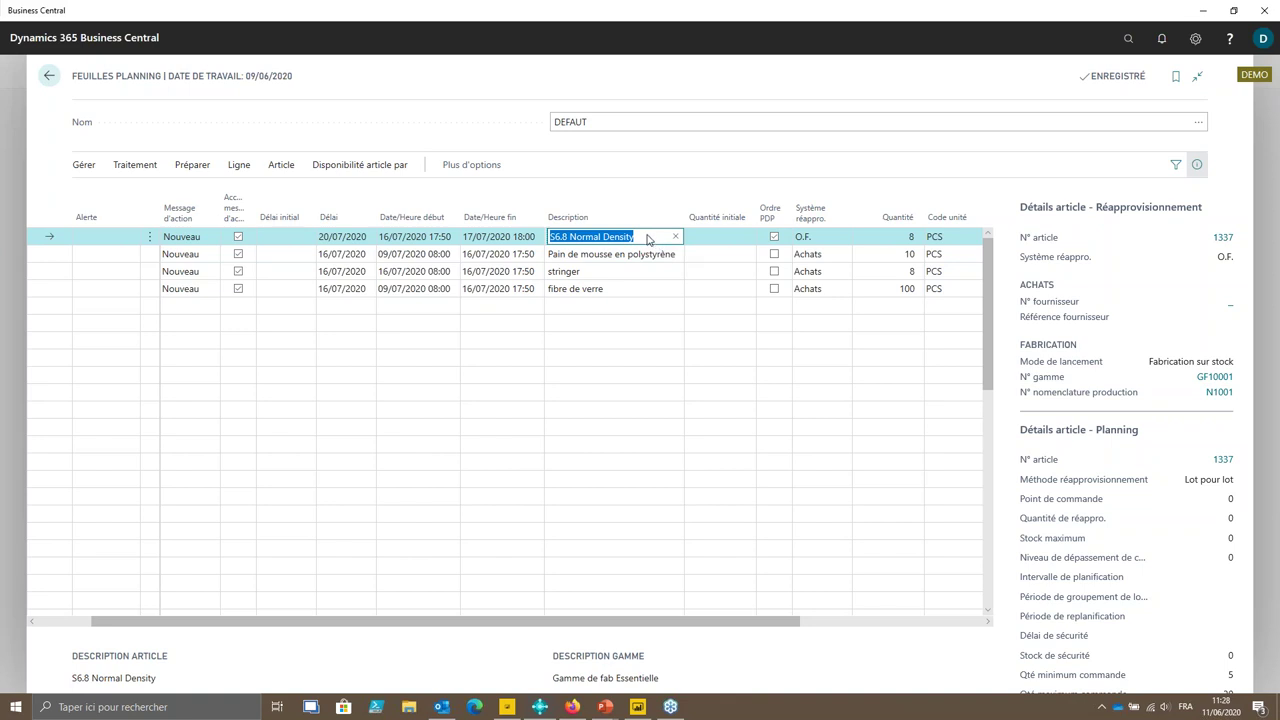
pyautogui.click(238, 164)
pyautogui.click(124, 196)
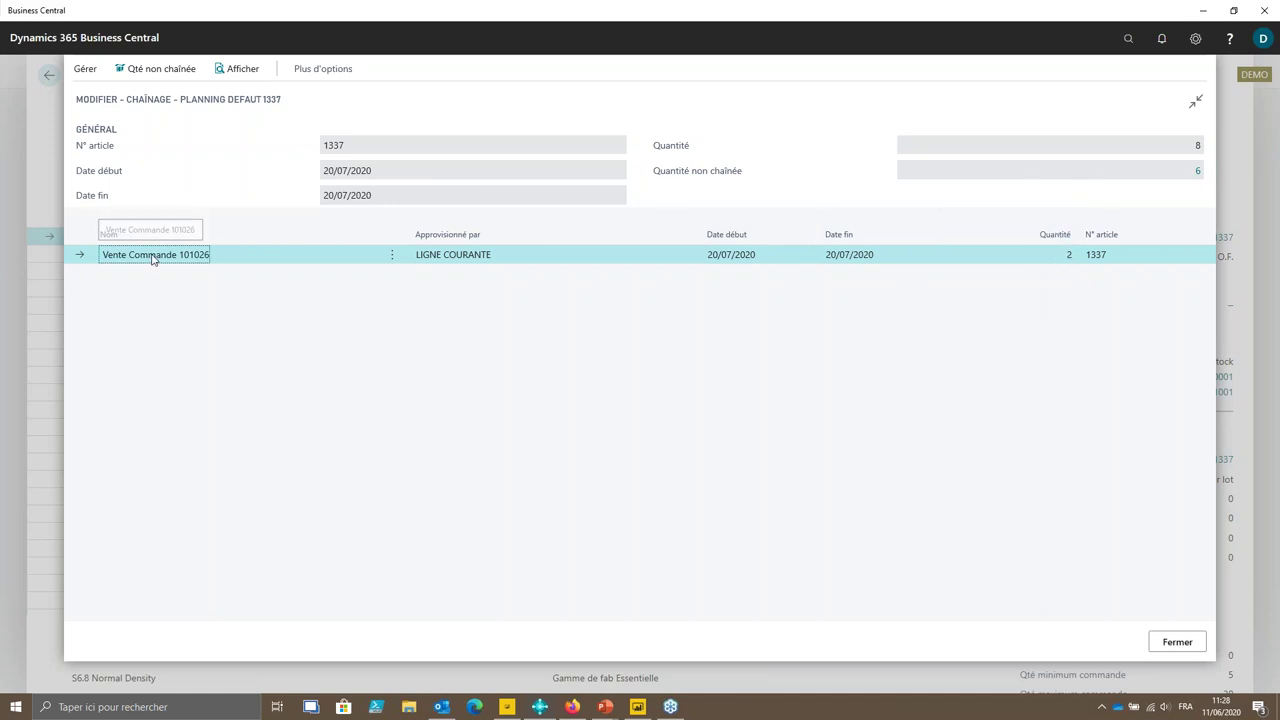
# - Display the sales order behind the tracked demand, review its header, lines and prices, and close it
pyautogui.click(232, 70)
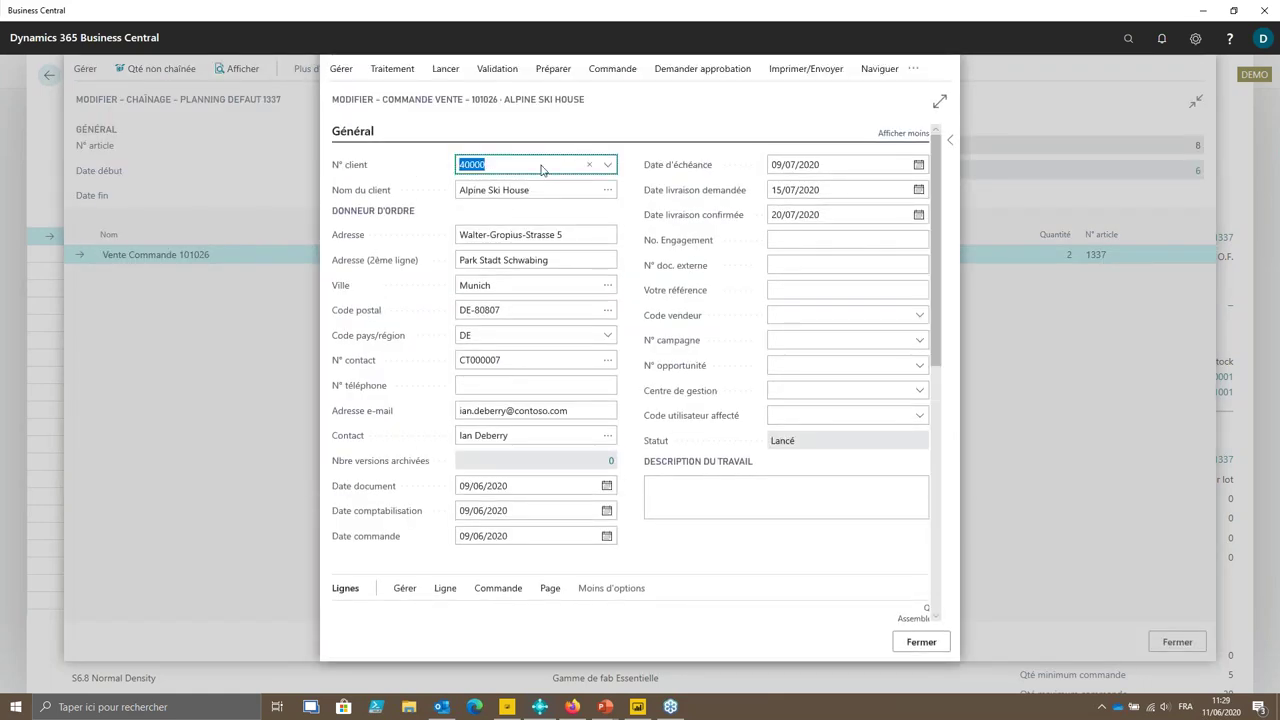
pyautogui.moveTo(930, 170); pyautogui.dragTo(930, 277)
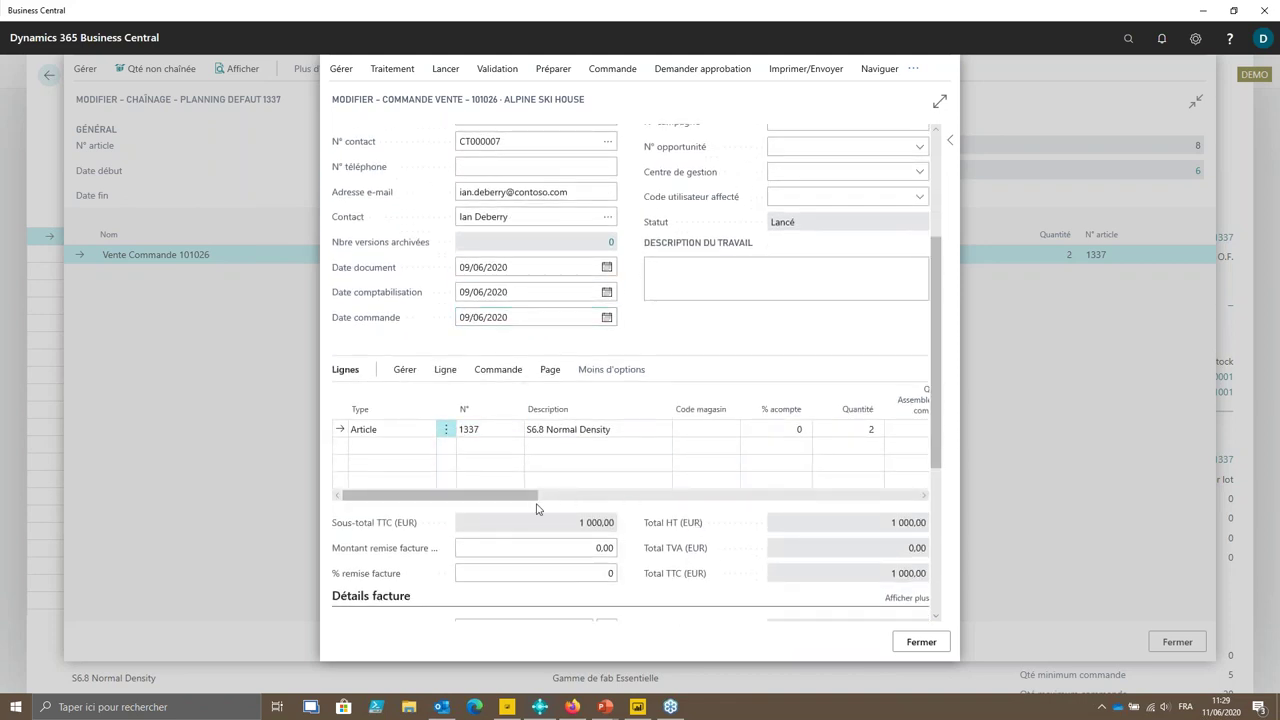
pyautogui.moveTo(573, 500); pyautogui.dragTo(673, 488)
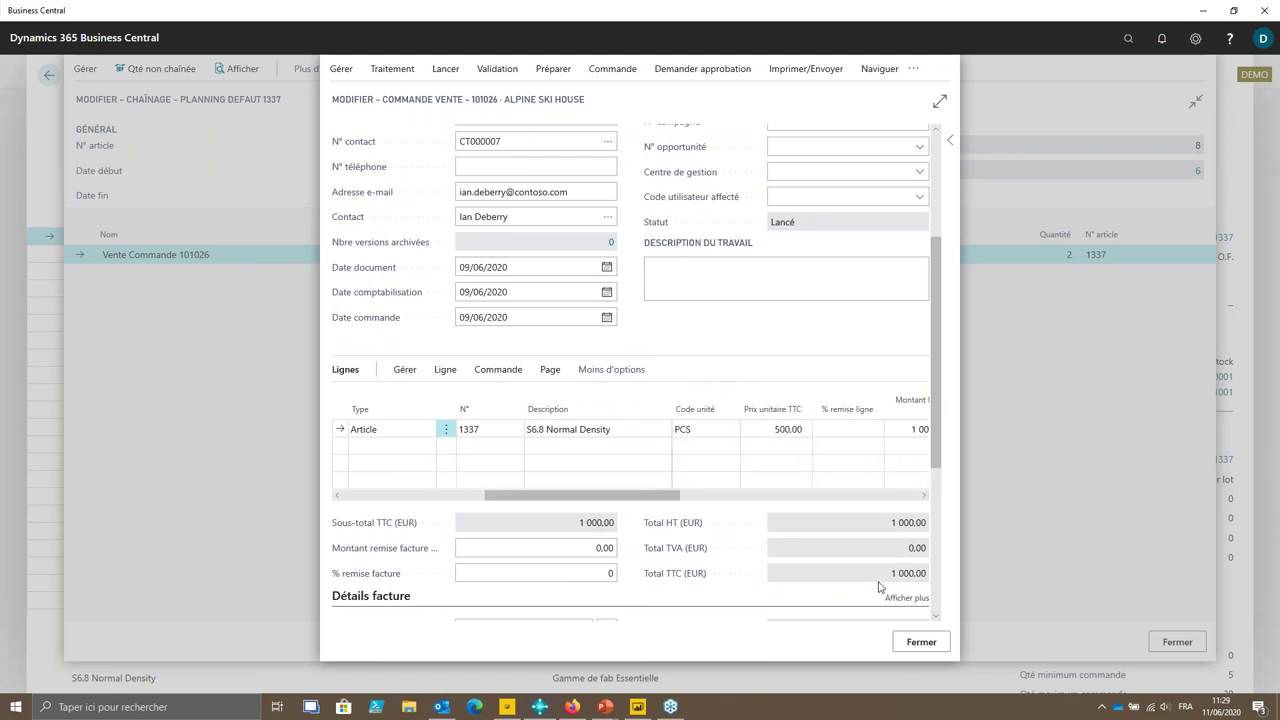
pyautogui.click(918, 642)
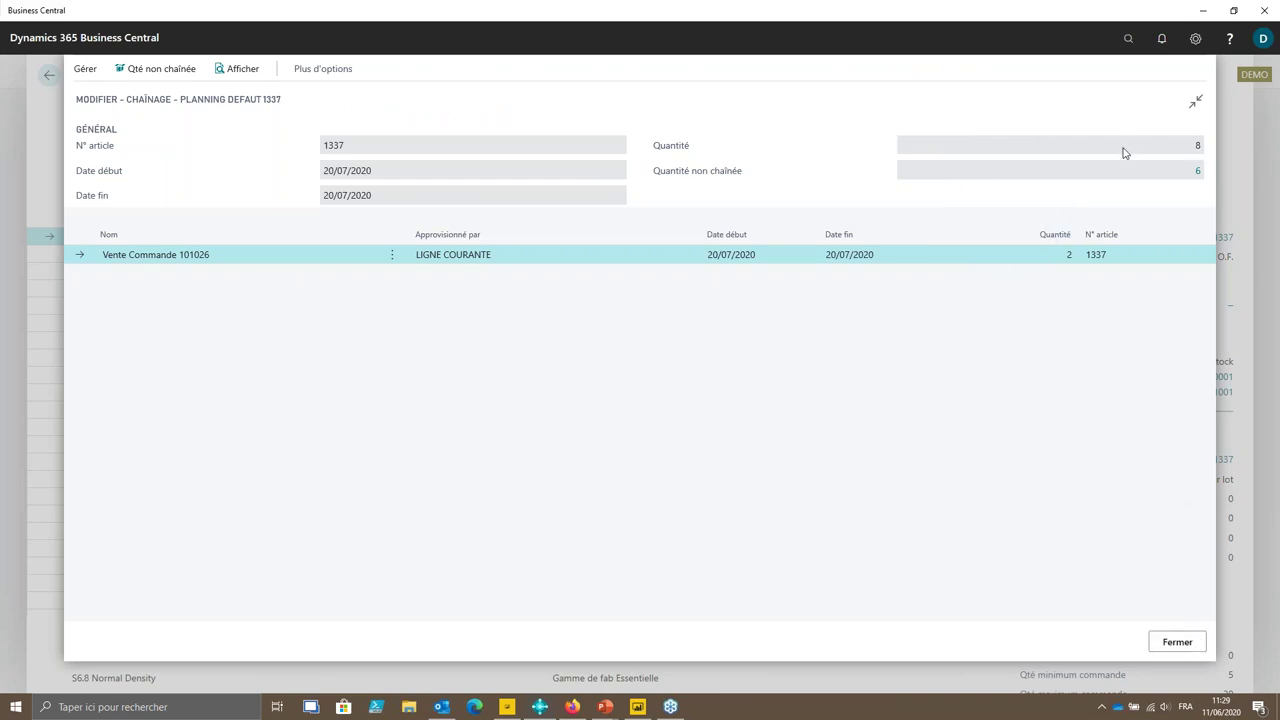
# - Examine the planning elements that explain item 1337's untracked quantity and return to the planning worksheet
pyautogui.click(1199, 172)
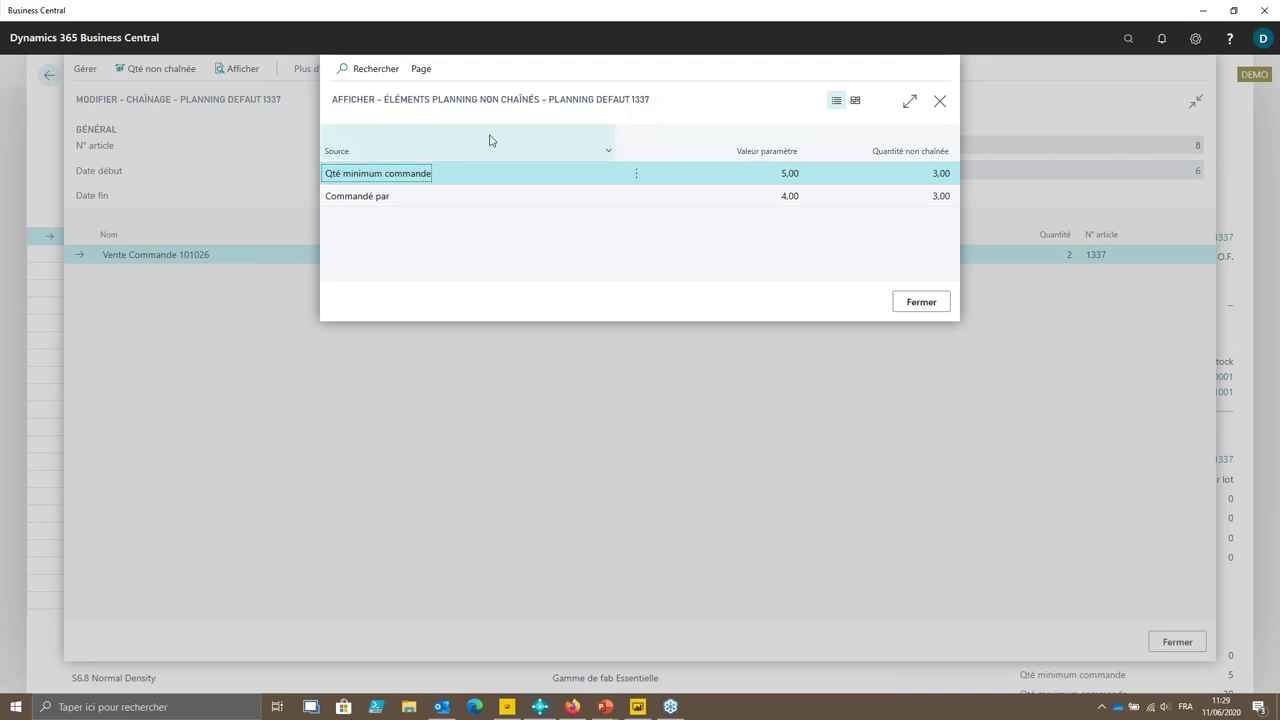
pyautogui.click(423, 199)
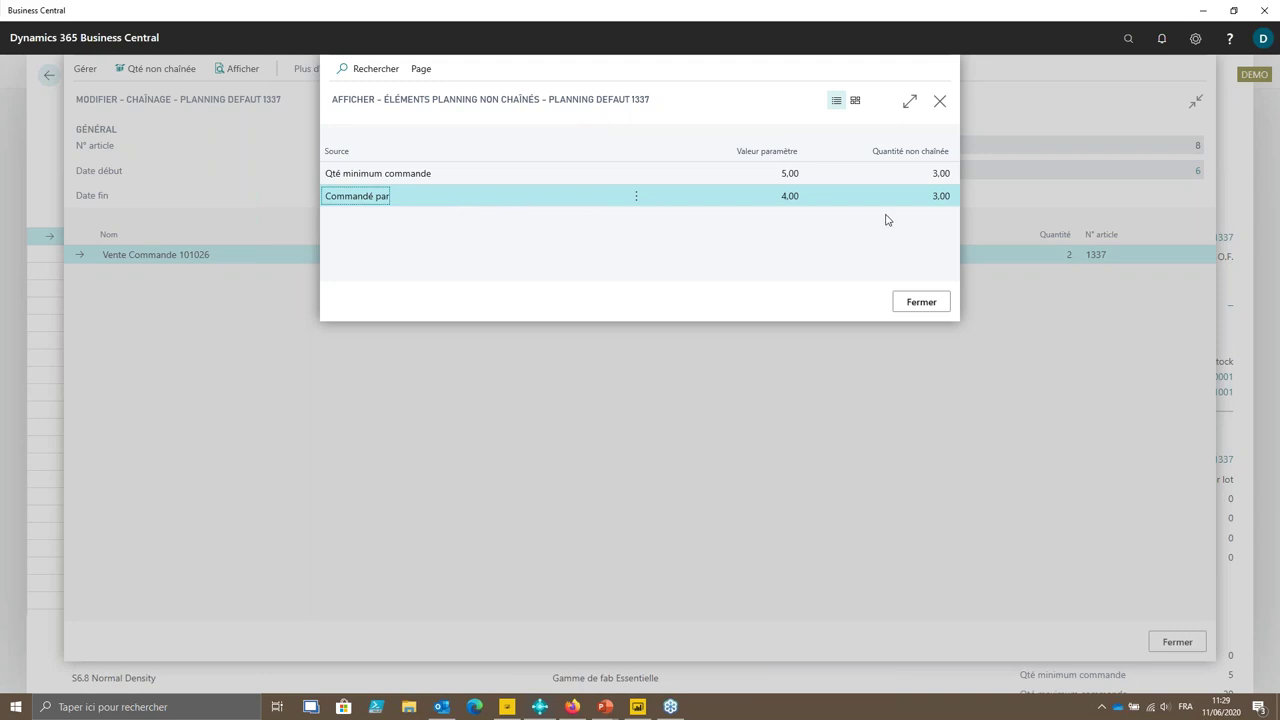
pyautogui.click(920, 301)
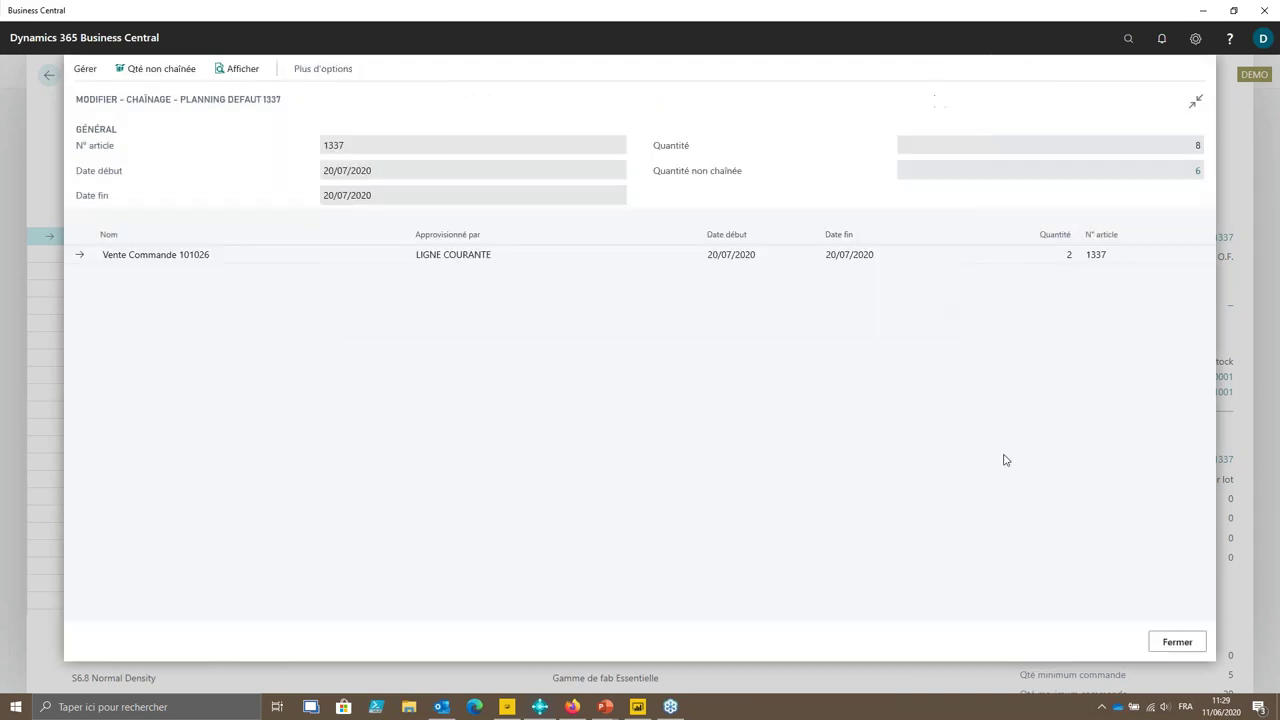
pyautogui.click(1186, 645)
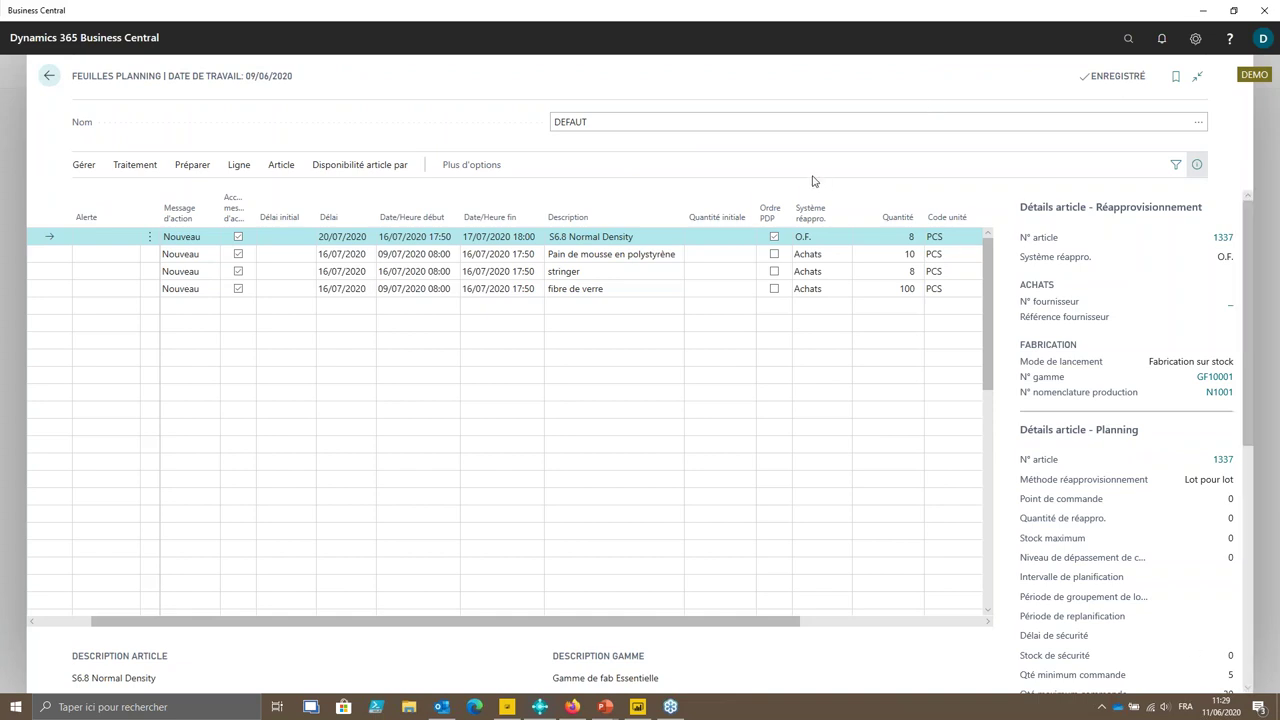
# - Review the item details of the component lines Pain de mousse en polystyrène, stringer and fibre de verre
pyautogui.click(609, 258)
pyautogui.click(604, 276)
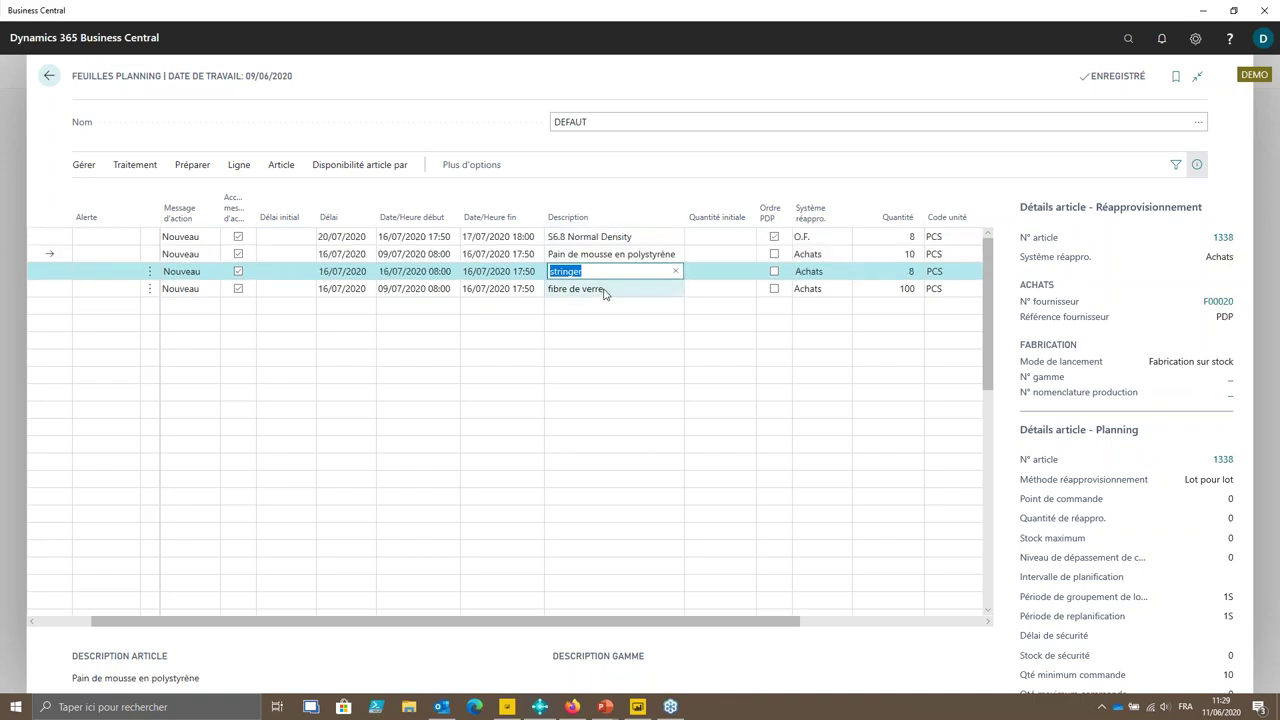
pyautogui.click(607, 287)
pyautogui.click(610, 270)
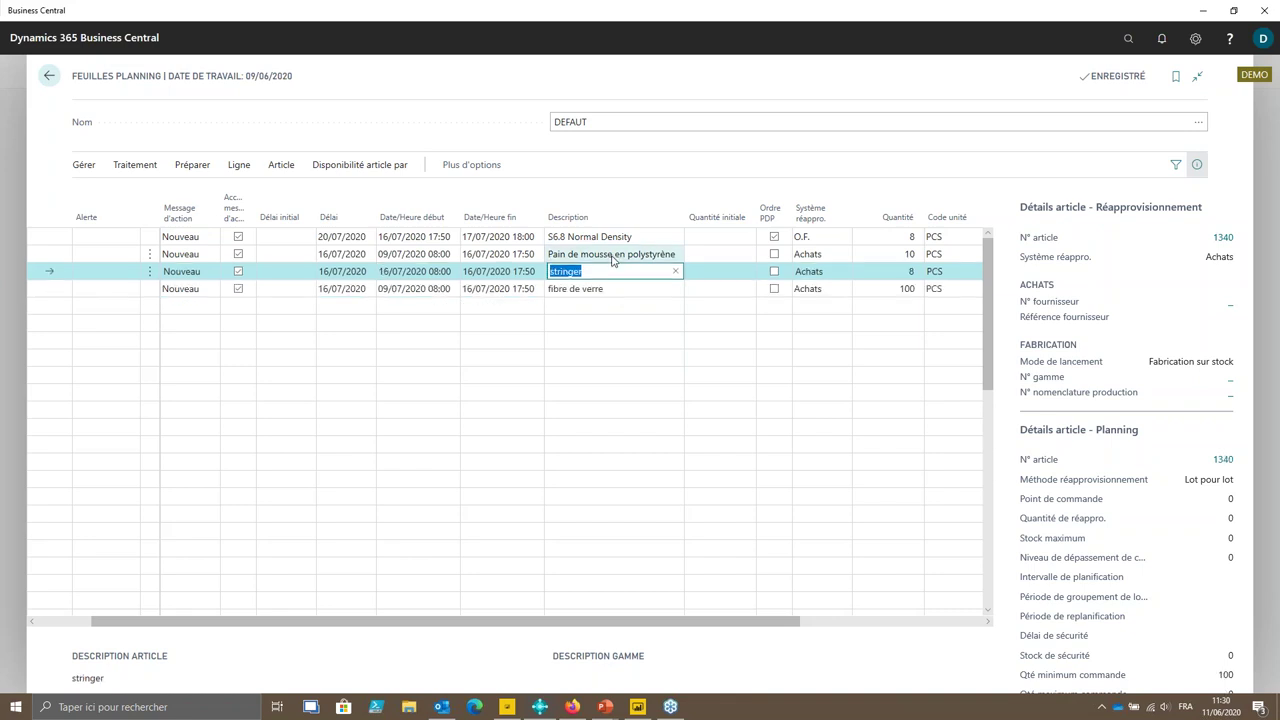
pyautogui.click(613, 256)
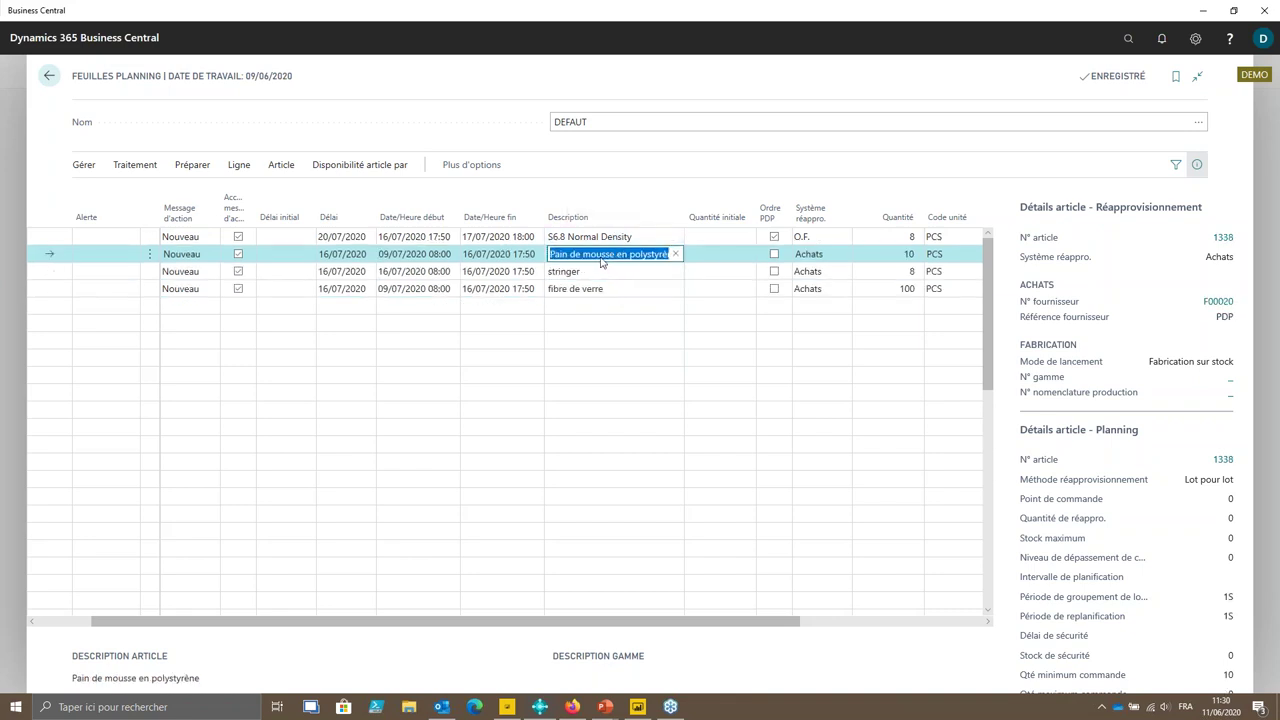
# - Open the order tracking (Chaînage) of the fibre de verre planning line
pyautogui.click(603, 270)
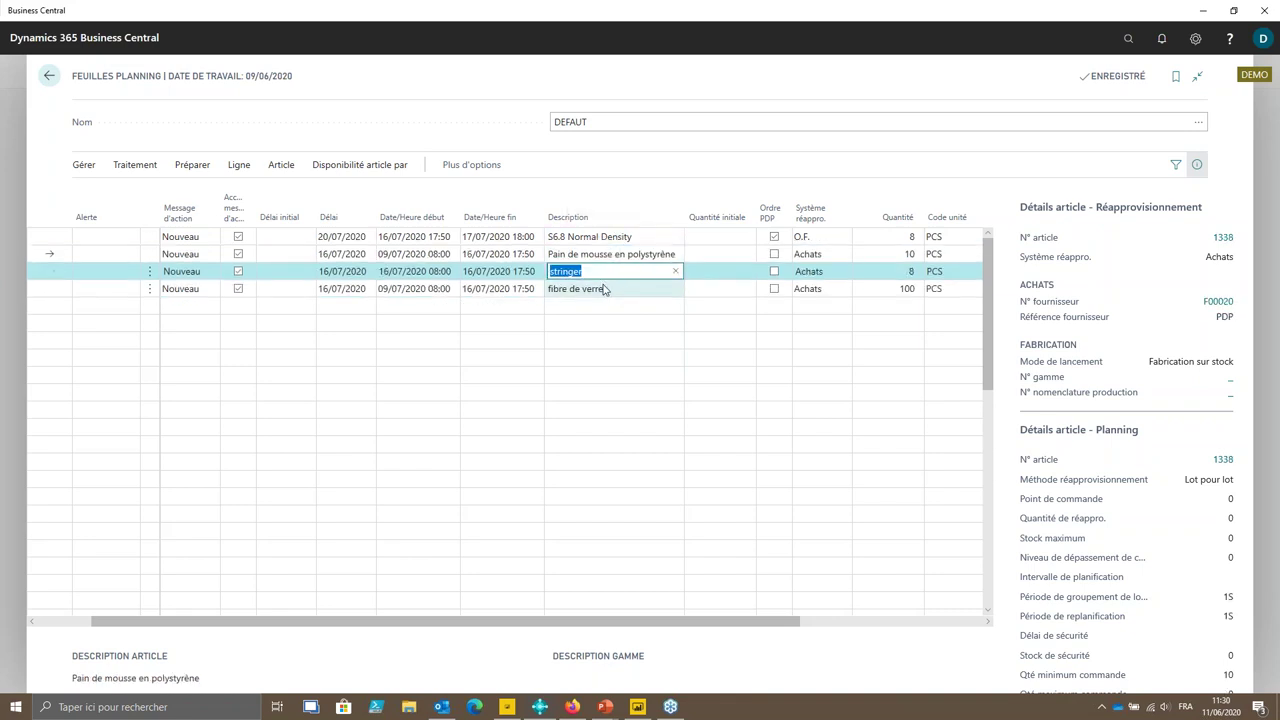
pyautogui.click(605, 289)
pyautogui.click(622, 256)
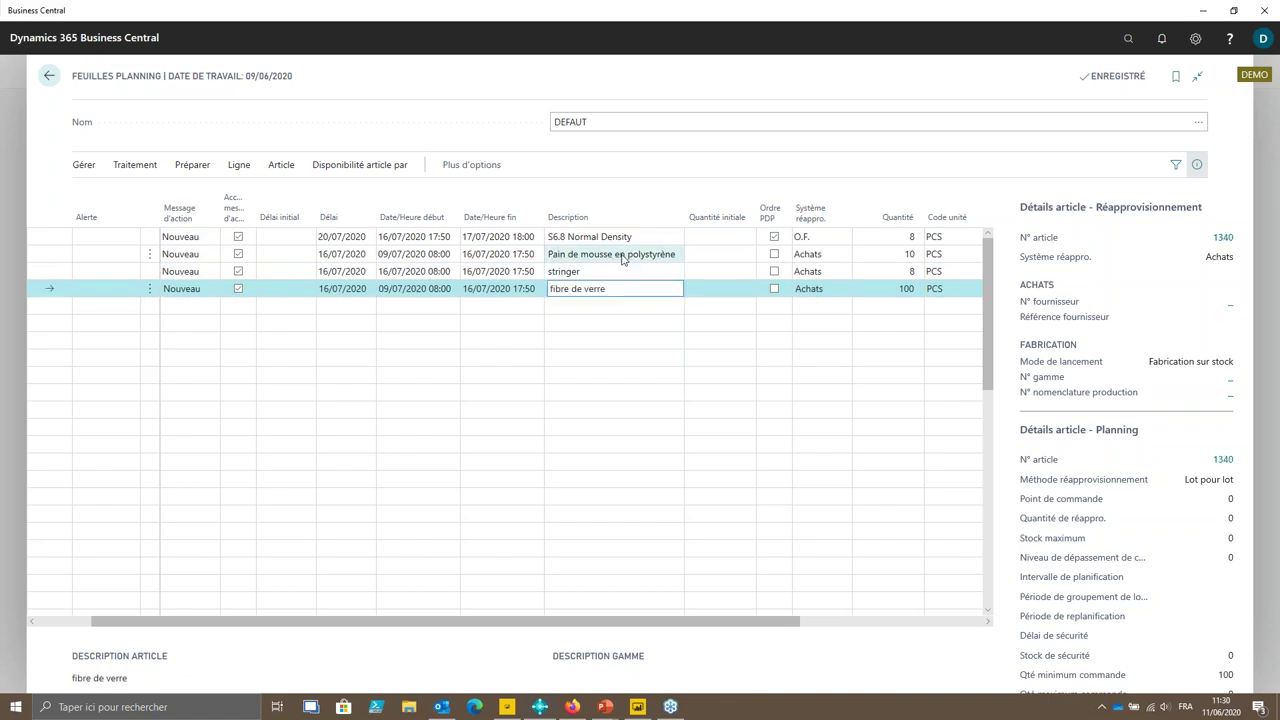
pyautogui.click(603, 288)
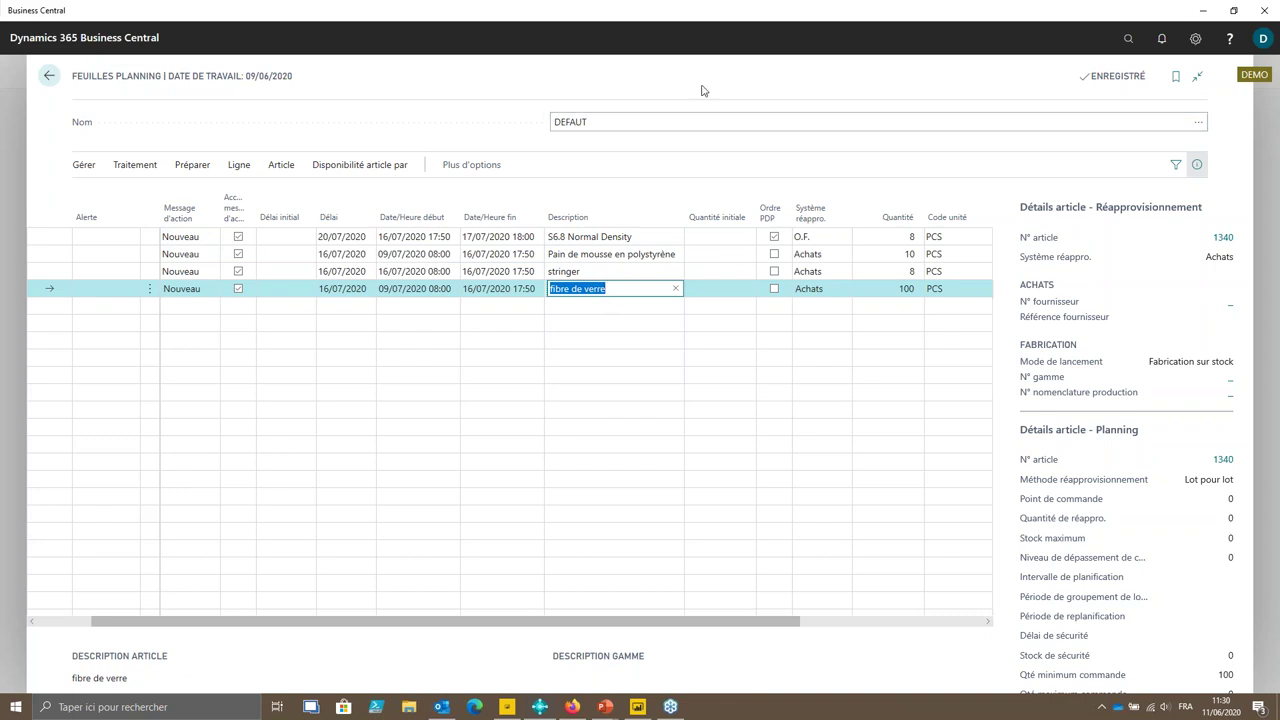
pyautogui.click(239, 165)
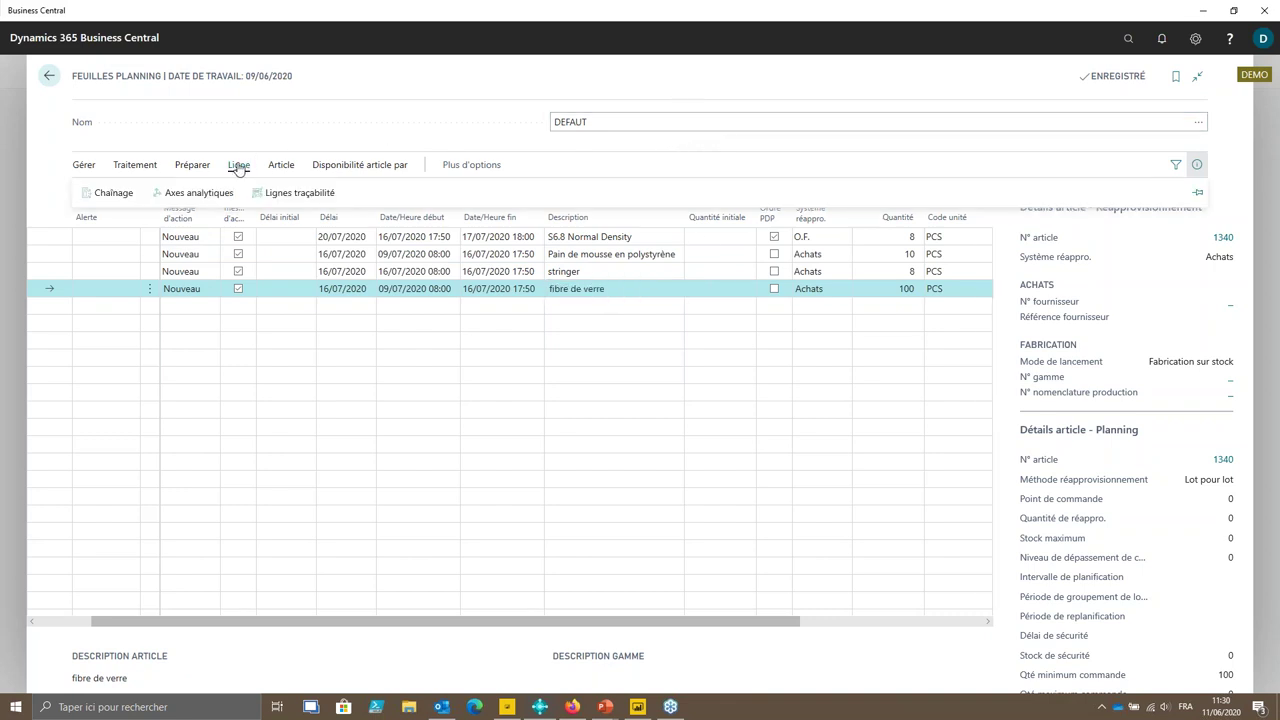
pyautogui.click(132, 196)
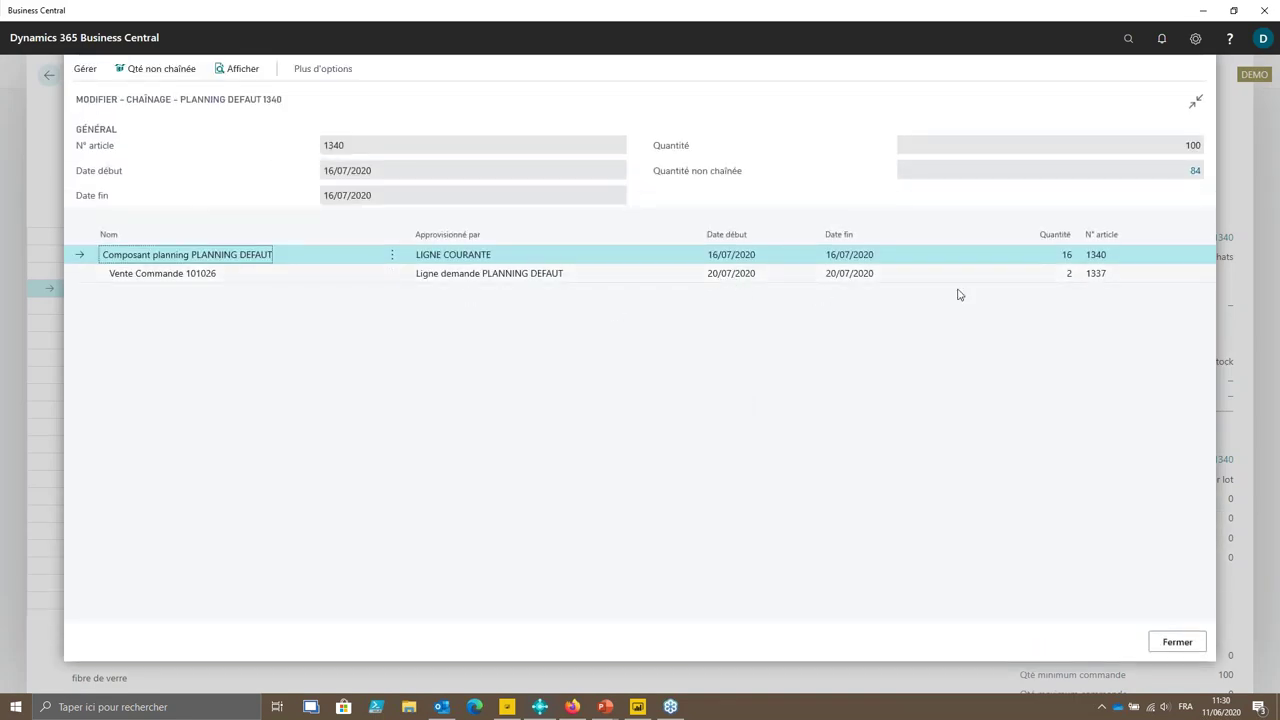
# - Examine the planning component and sales order entries behind the fibre de verre demand, and close the order tracking
pyautogui.click(1000, 278)
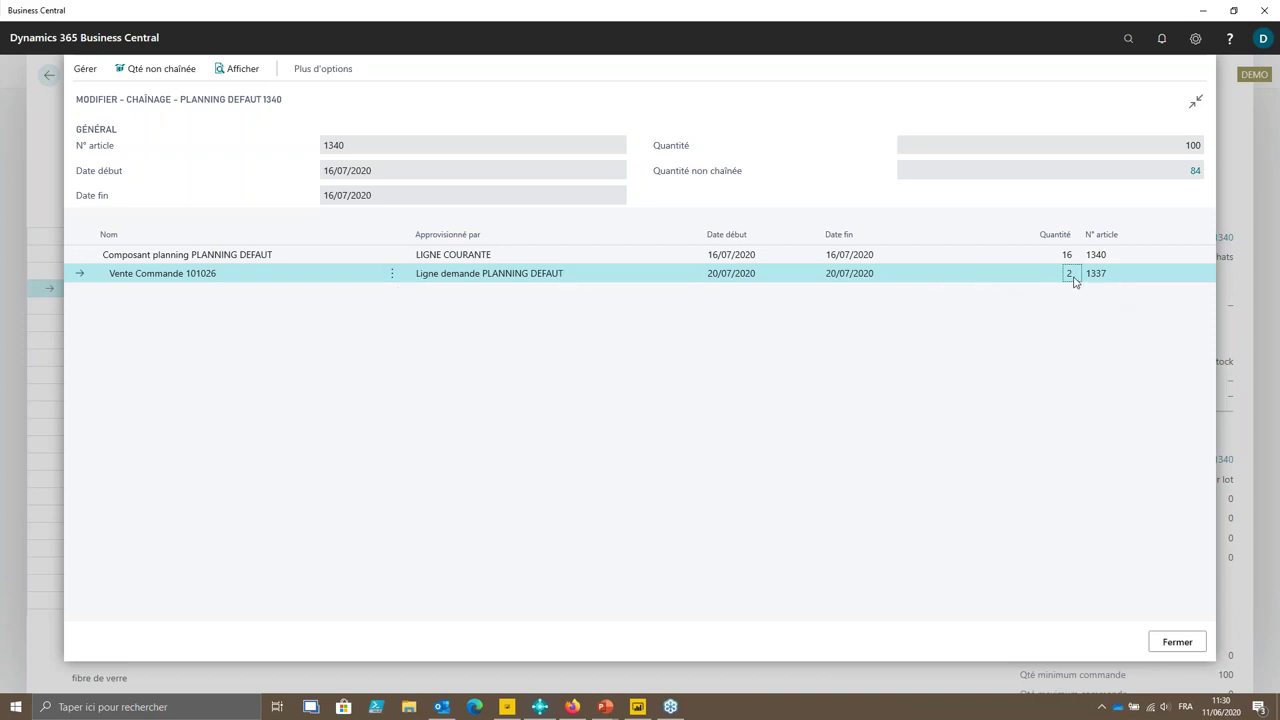
pyautogui.click(496, 257)
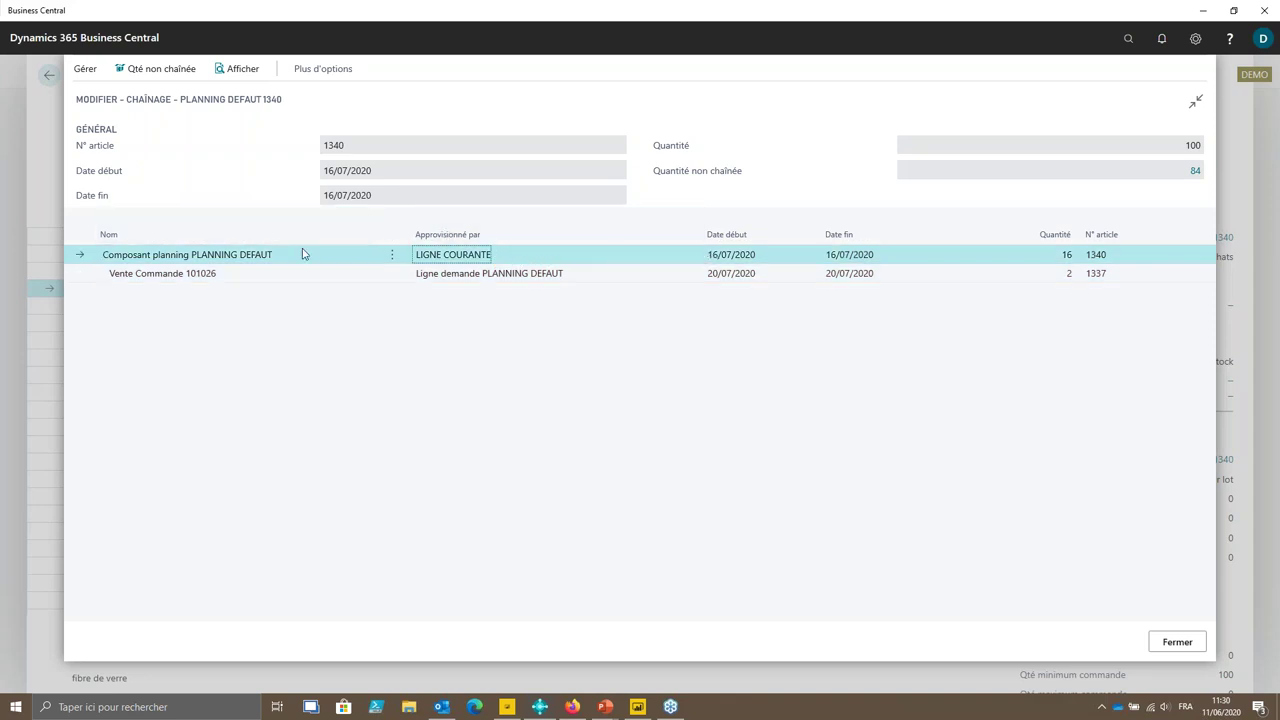
pyautogui.click(1188, 648)
# - Display the bill of materials structure from the S6.8 Normal Density item card and return to the planning worksheet
pyautogui.click(336, 240)
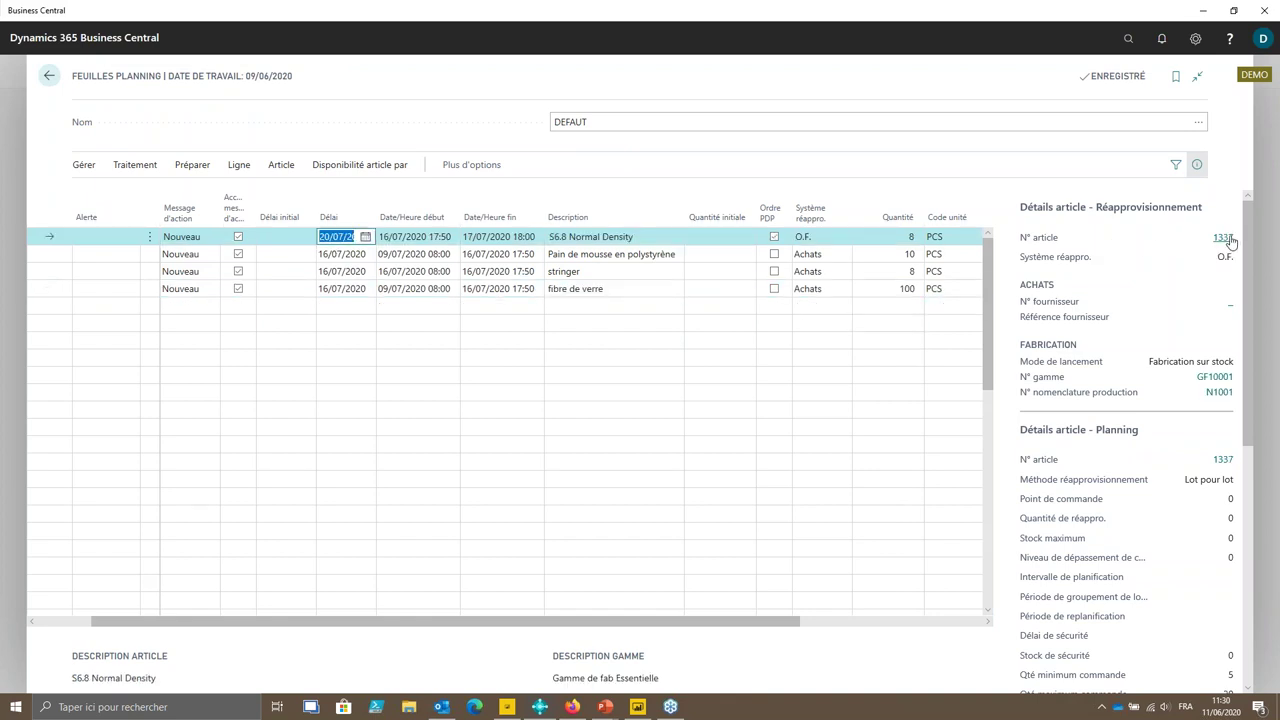
pyautogui.click(1226, 239)
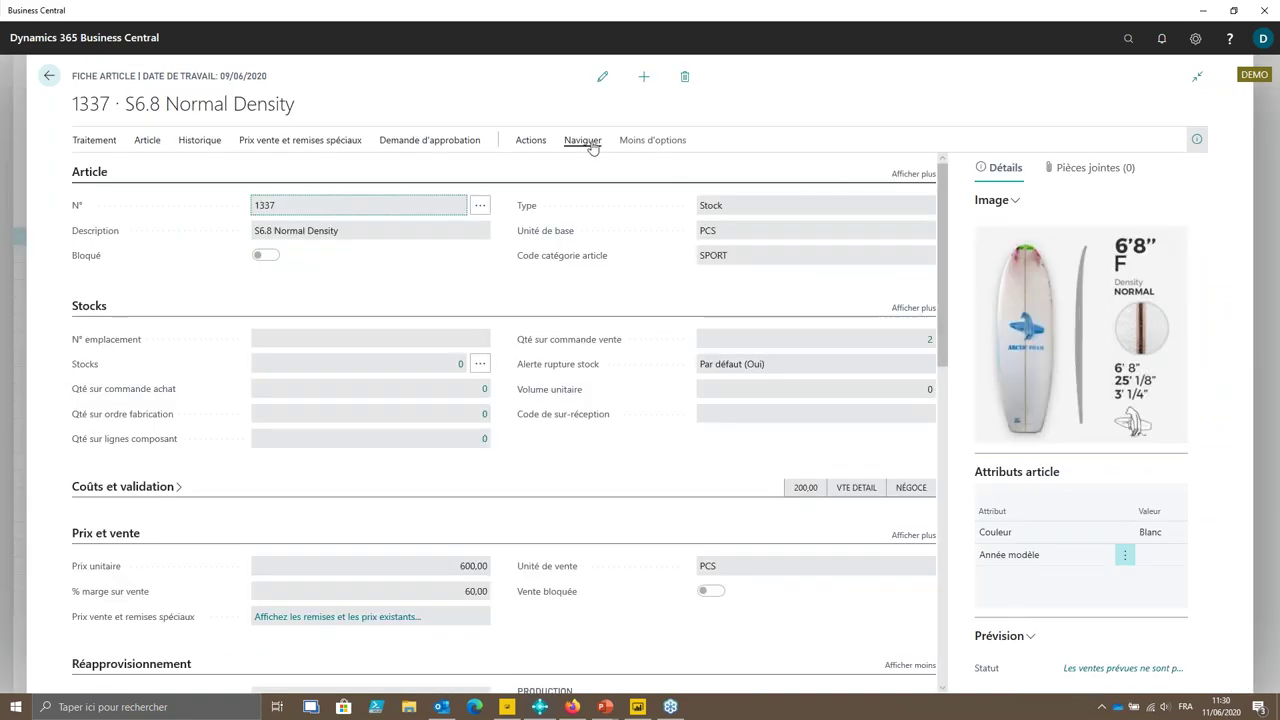
pyautogui.click(590, 144)
pyautogui.click(772, 170)
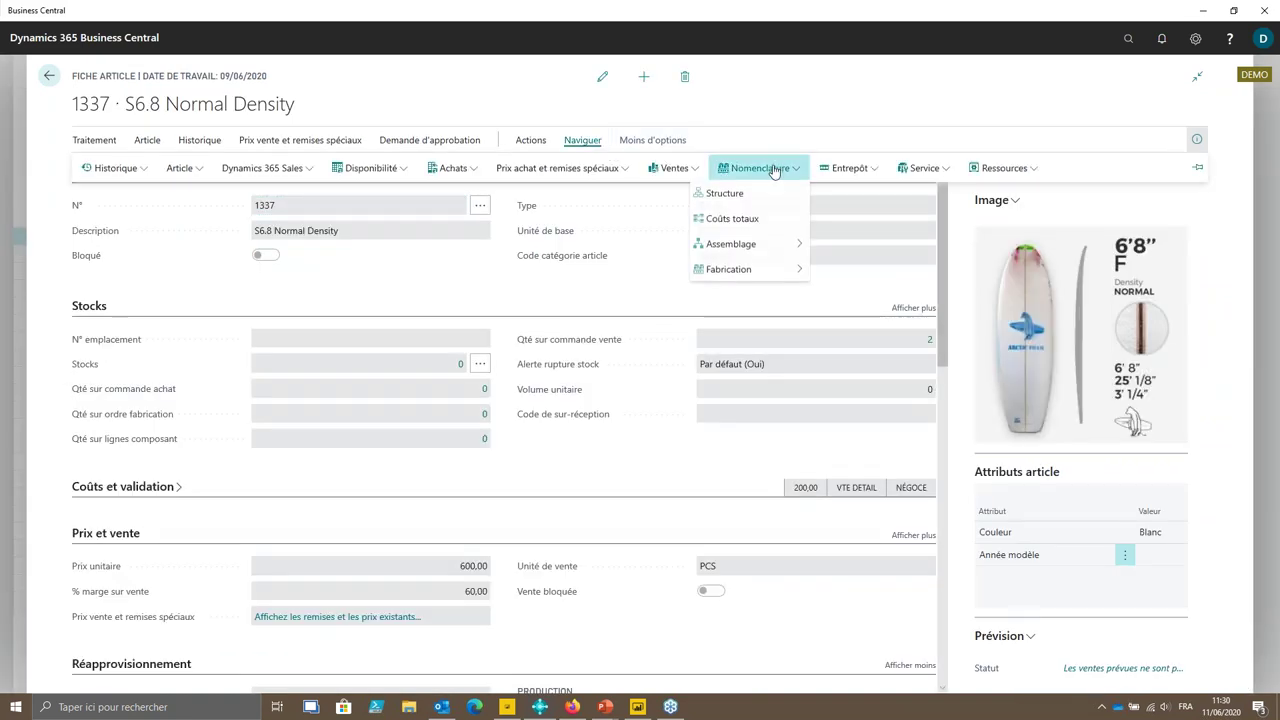
pyautogui.click(722, 193)
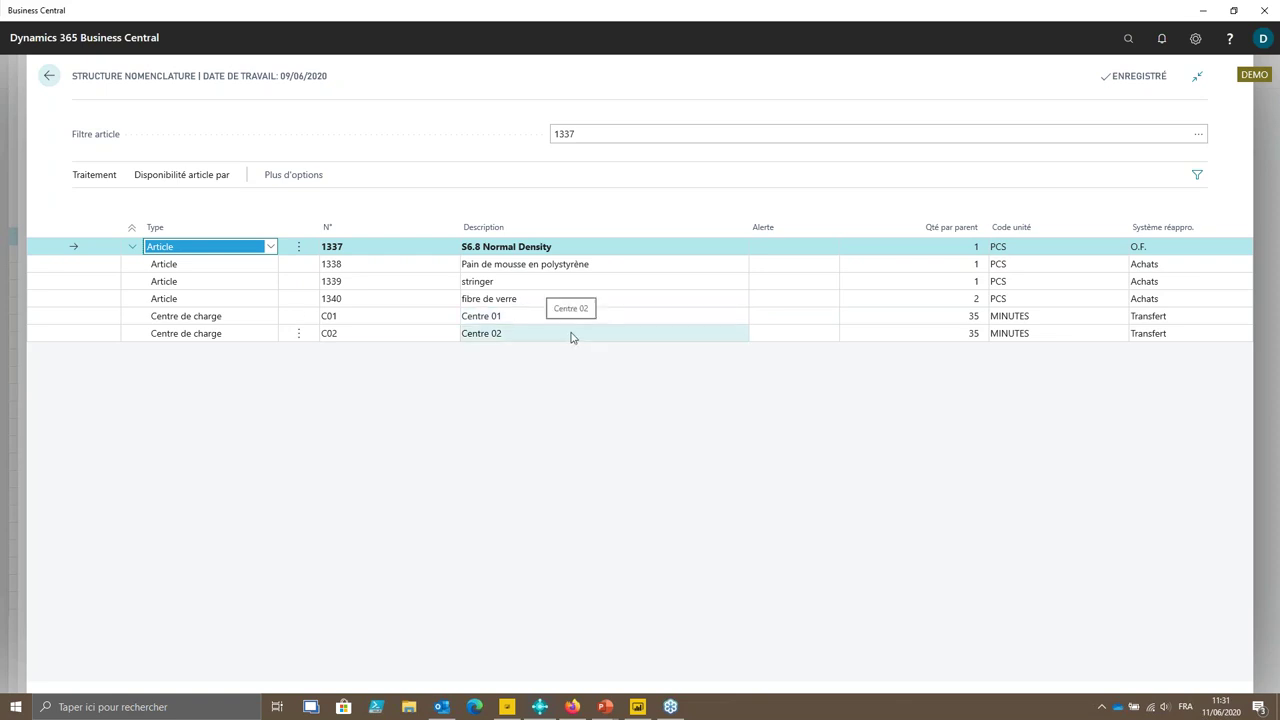
pyautogui.click(48, 76)
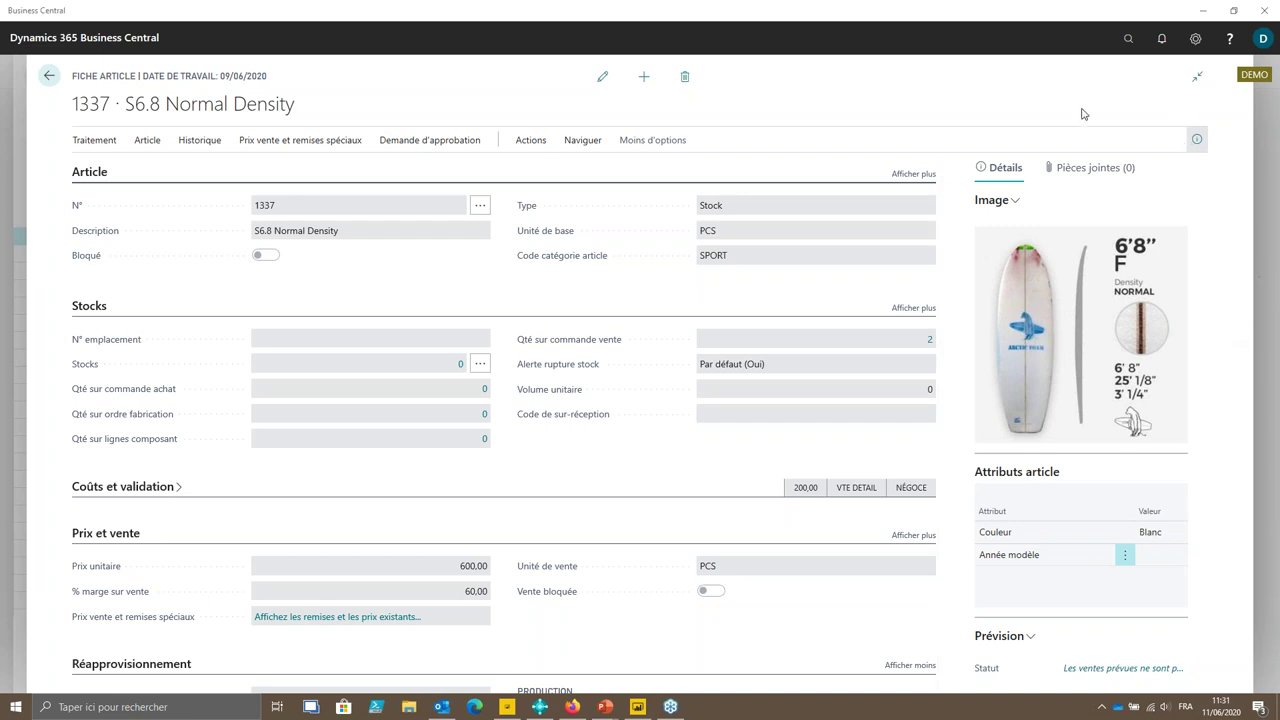
pyautogui.click(50, 76)
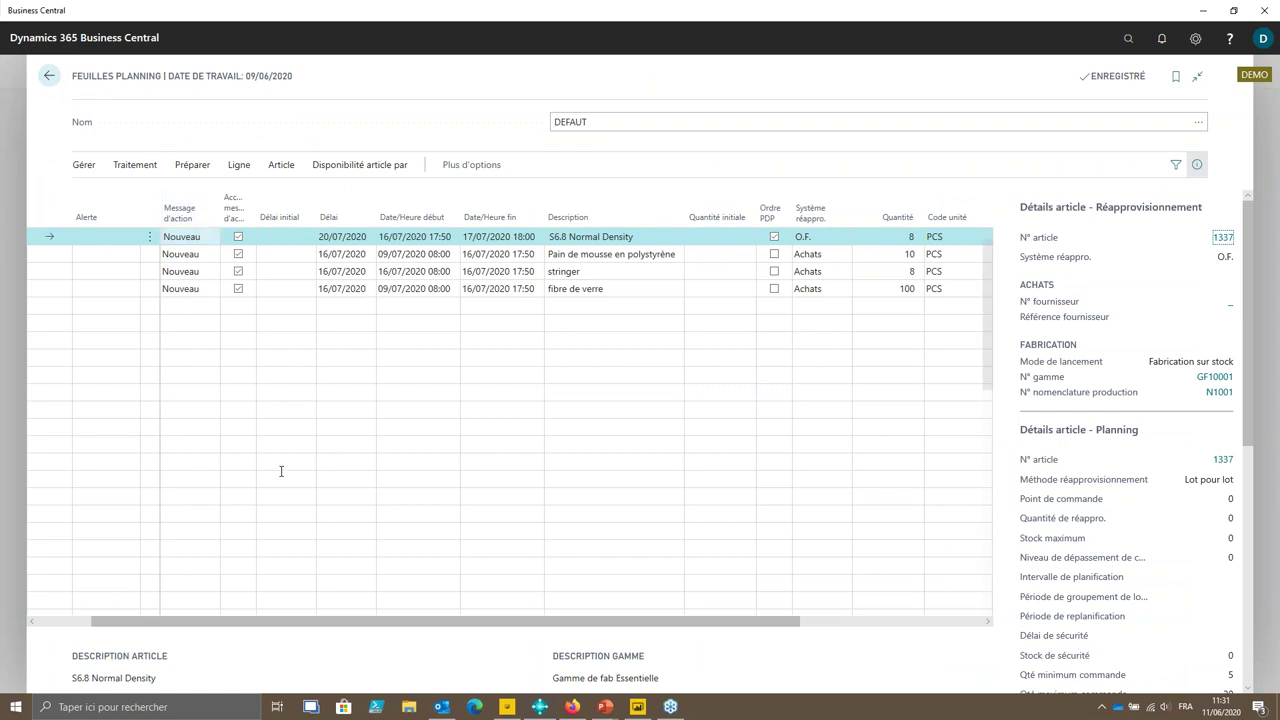
# - Start processing the worksheet's action messages (Traiter messages d'action) with the production order option set to Planifié ferme
pyautogui.moveTo(320, 630); pyautogui.dragTo(348, 630)
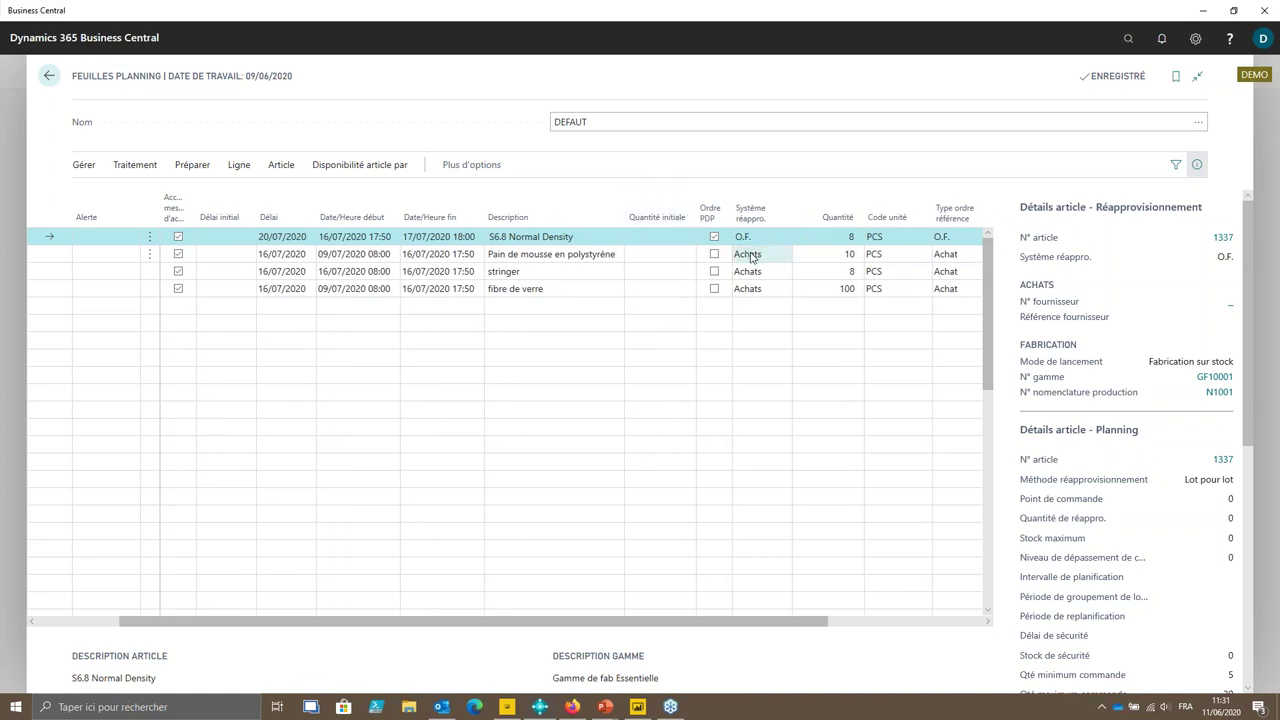
pyautogui.moveTo(688, 625); pyautogui.dragTo(843, 625)
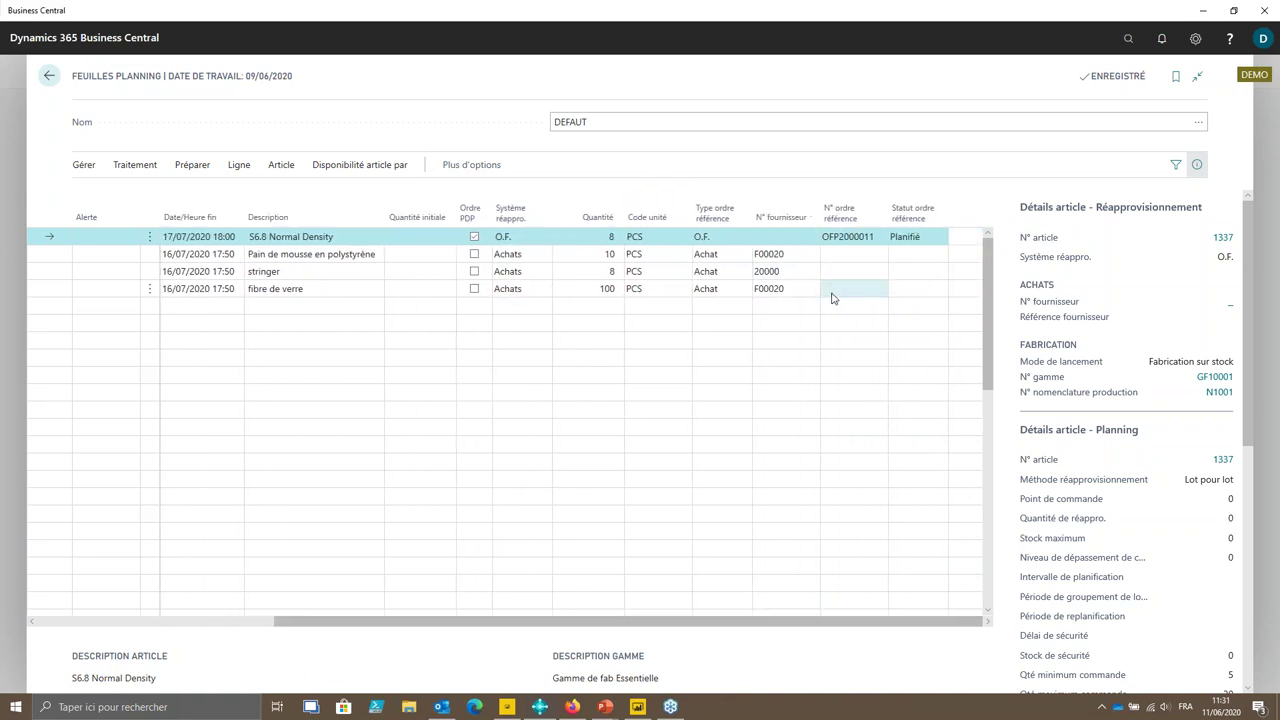
pyautogui.click(147, 172)
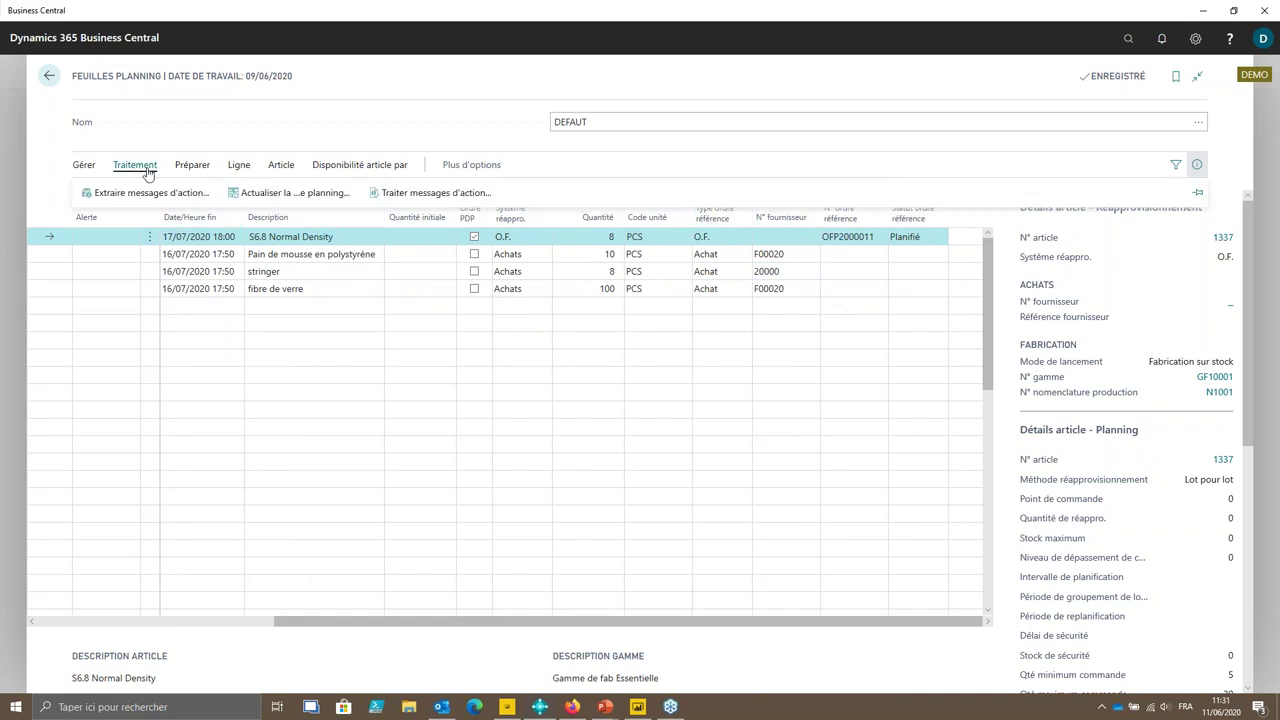
pyautogui.click(406, 193)
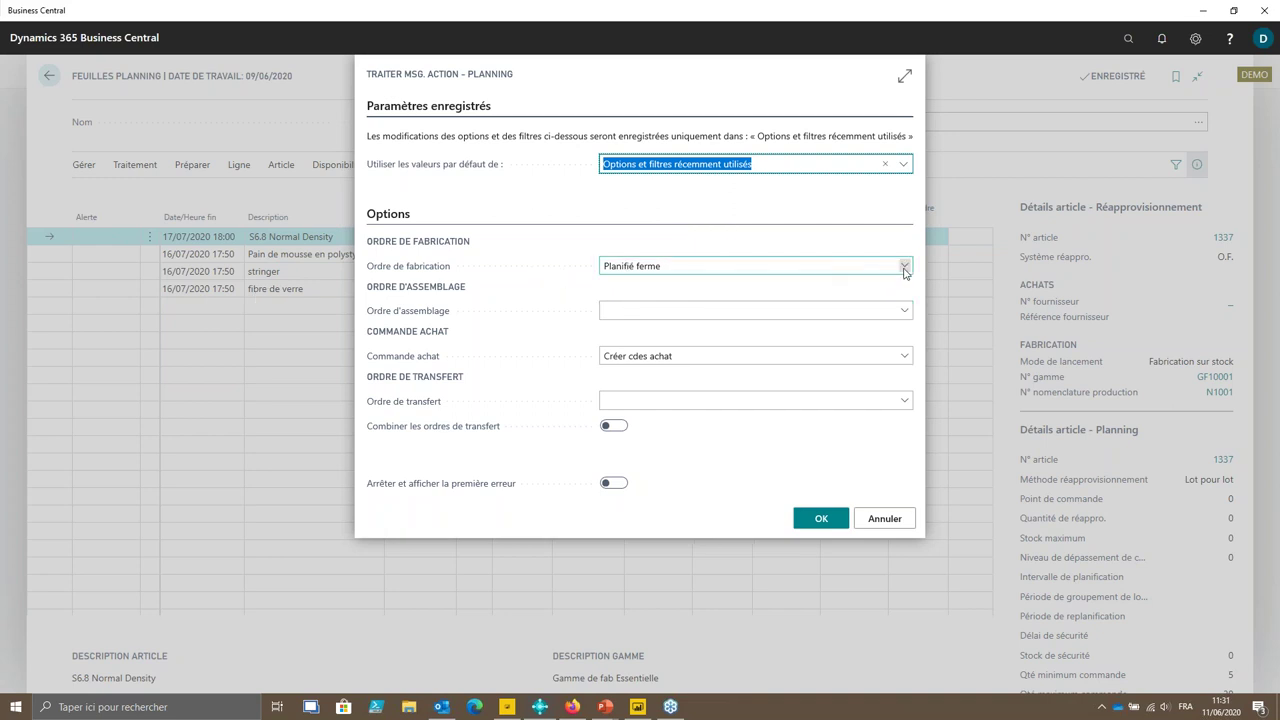
pyautogui.click(904, 265)
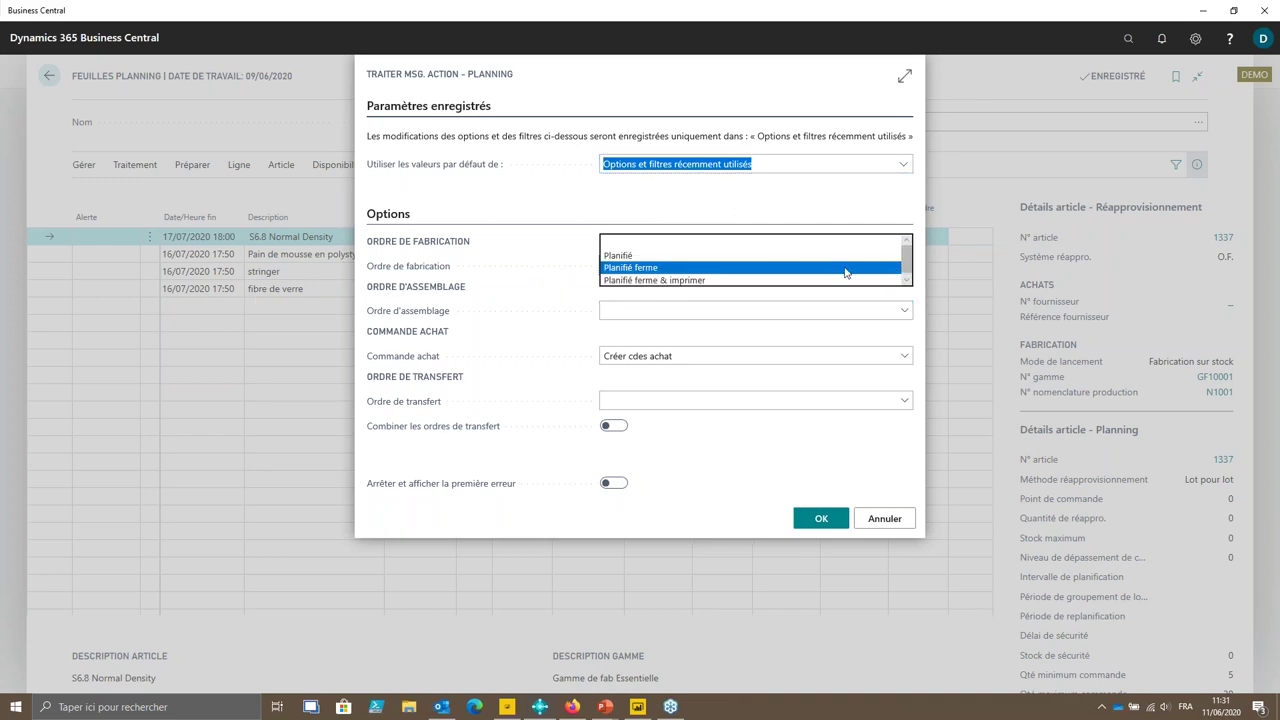
pyautogui.click(722, 269)
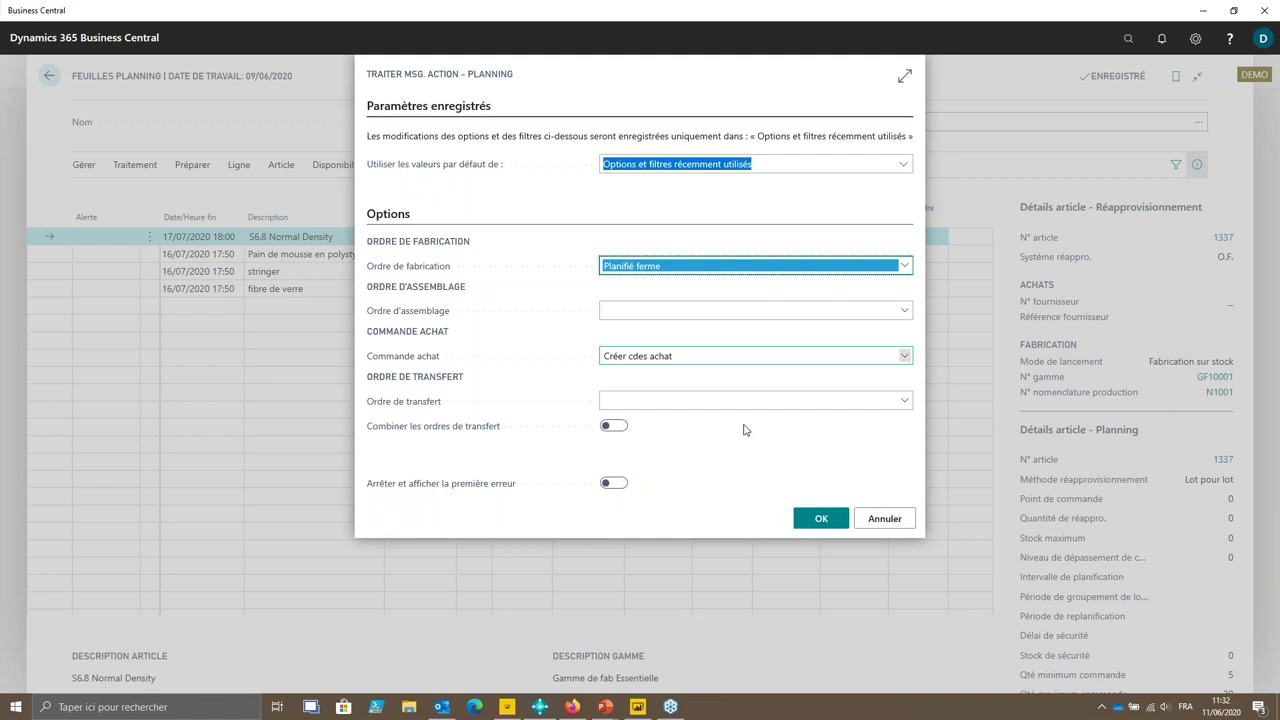
# - Leave the assembly and transfer order options blank, keep purchase orders on Créer cdes achat, and carry out the action messages
pyautogui.click(904, 310)
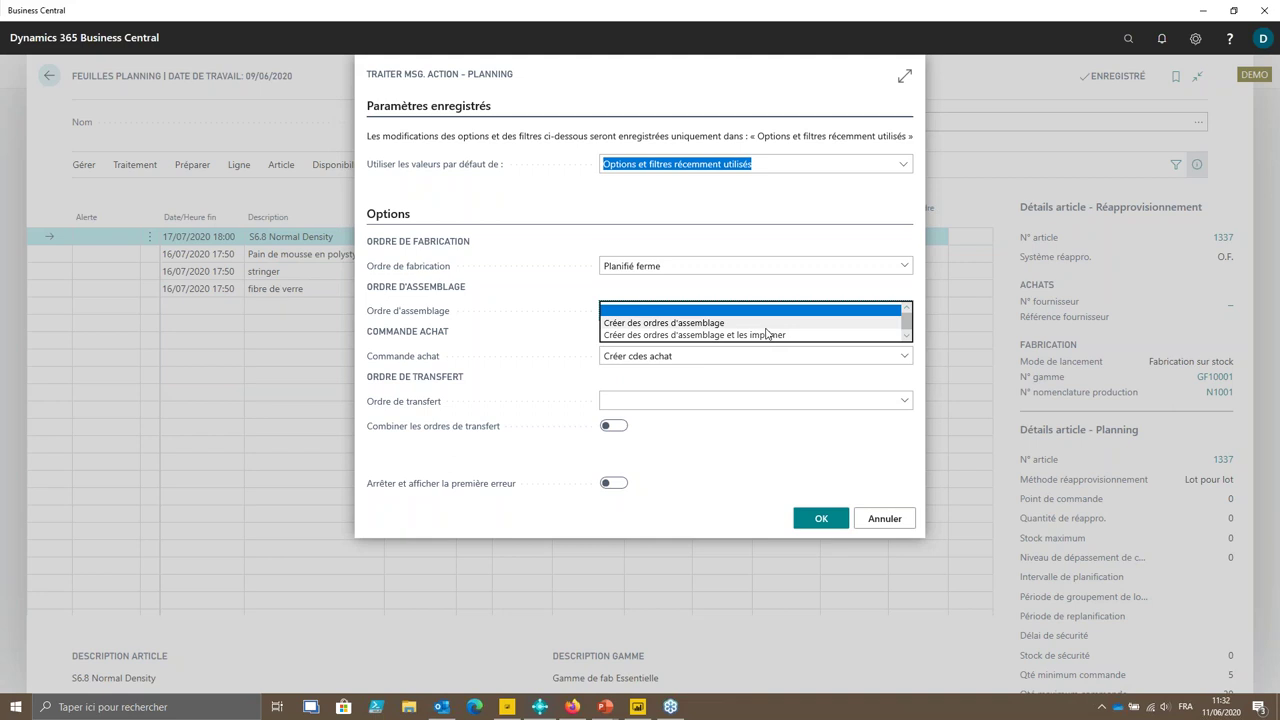
pyautogui.click(640, 293)
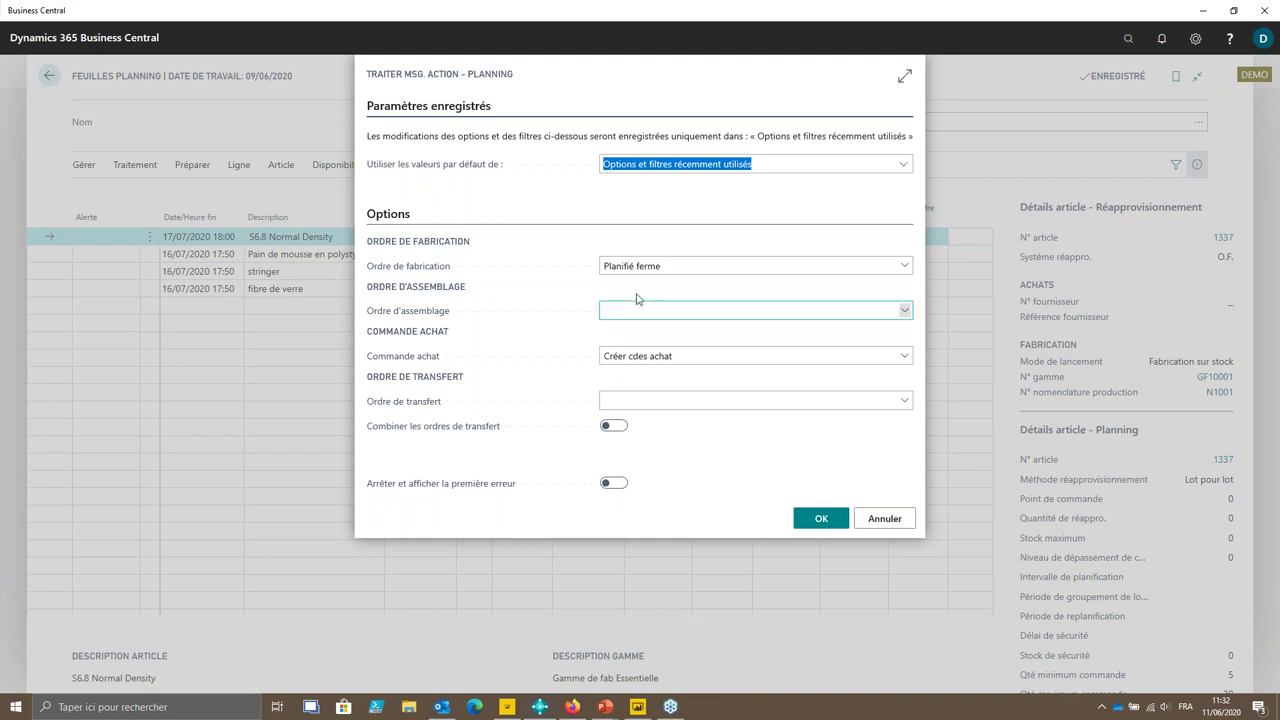
pyautogui.click(904, 362)
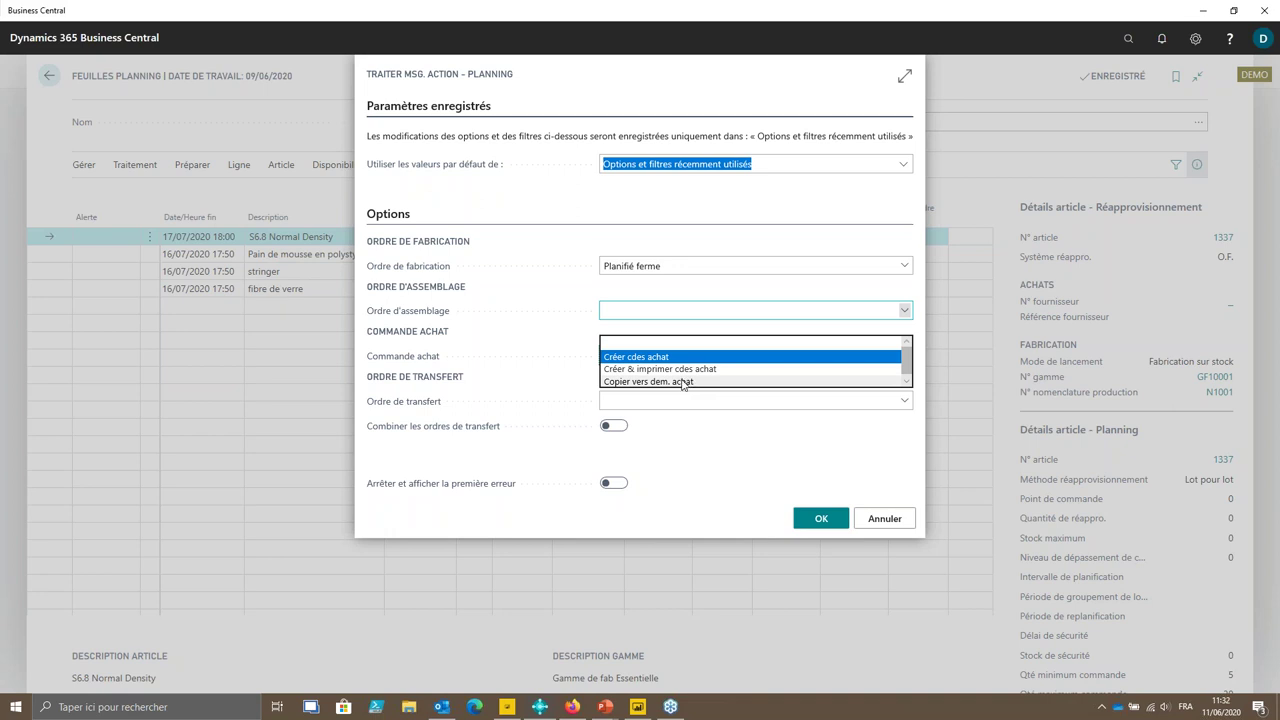
pyautogui.click(368, 350)
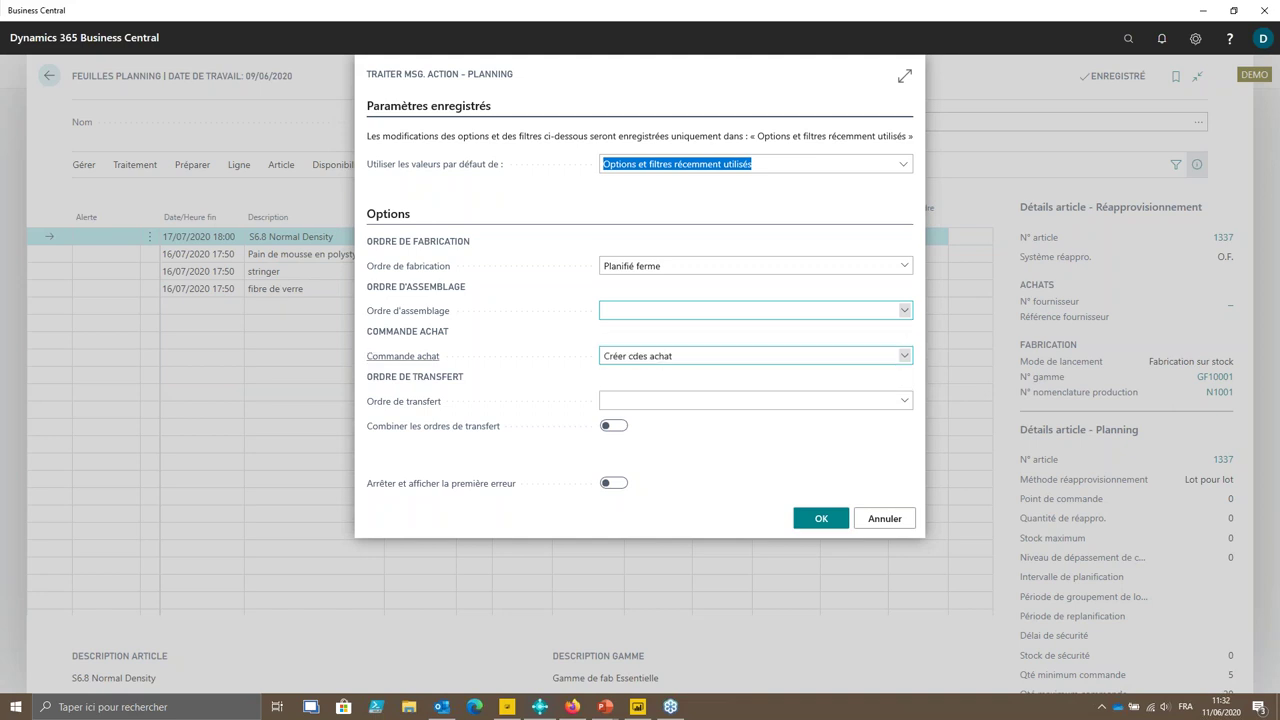
pyautogui.click(891, 406)
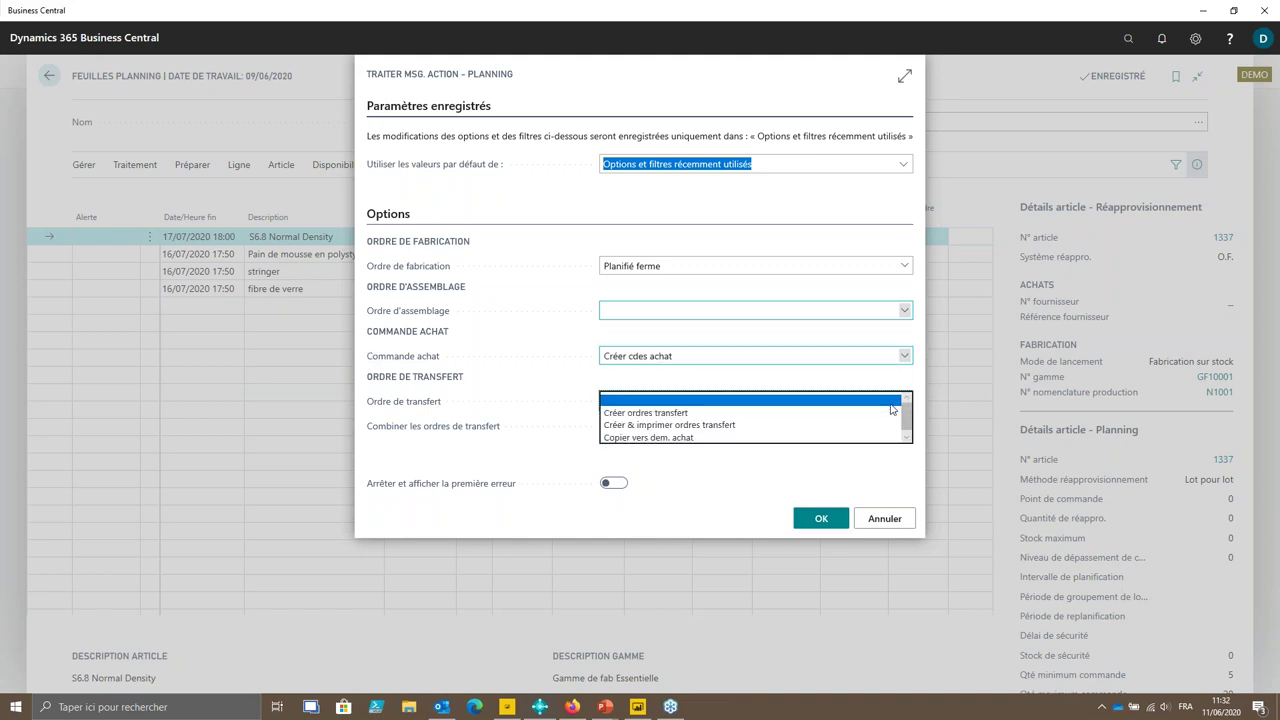
pyautogui.click(891, 402)
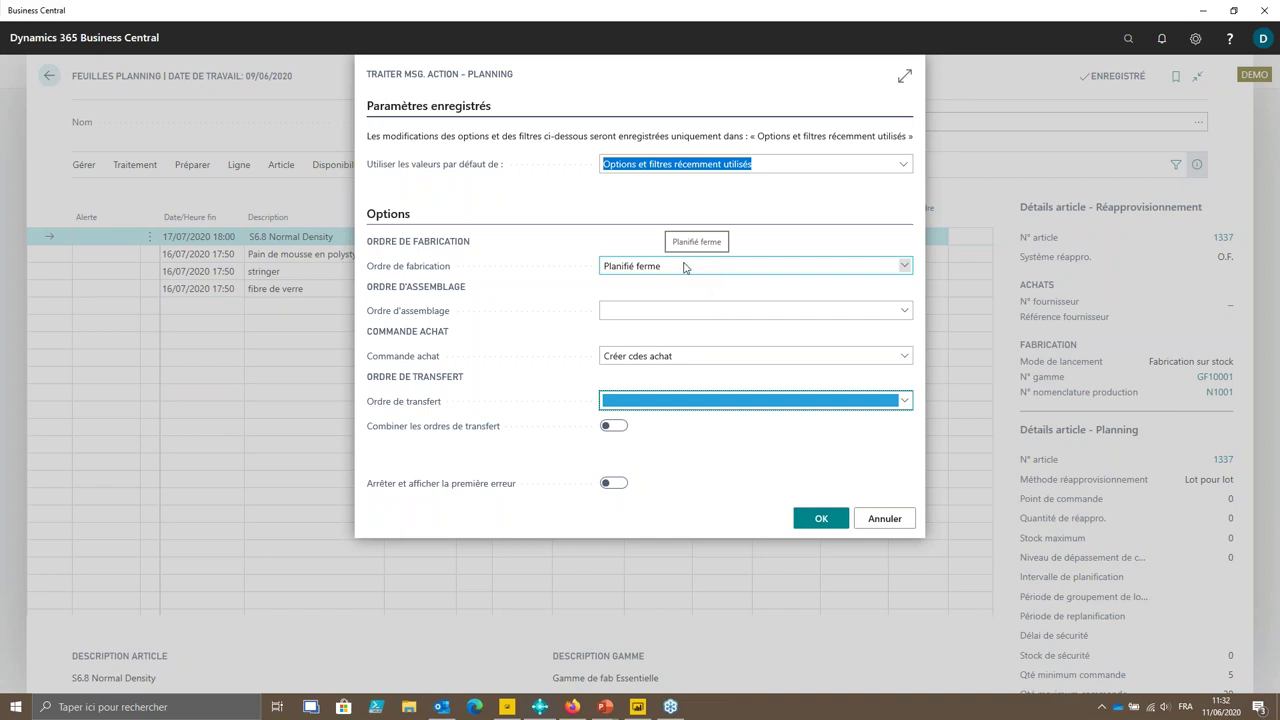
pyautogui.click(823, 519)
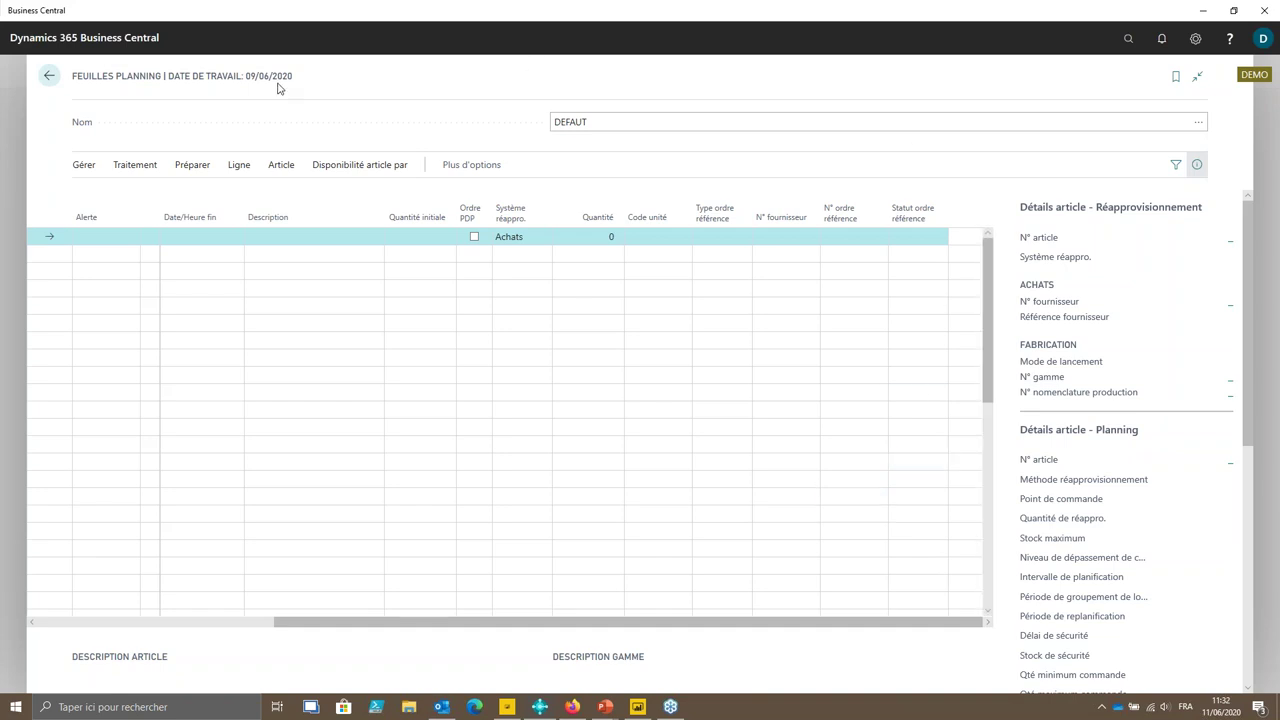
# - Leave the planning worksheet and open the list of purchase orders (Commandes achat)
pyautogui.click(48, 76)
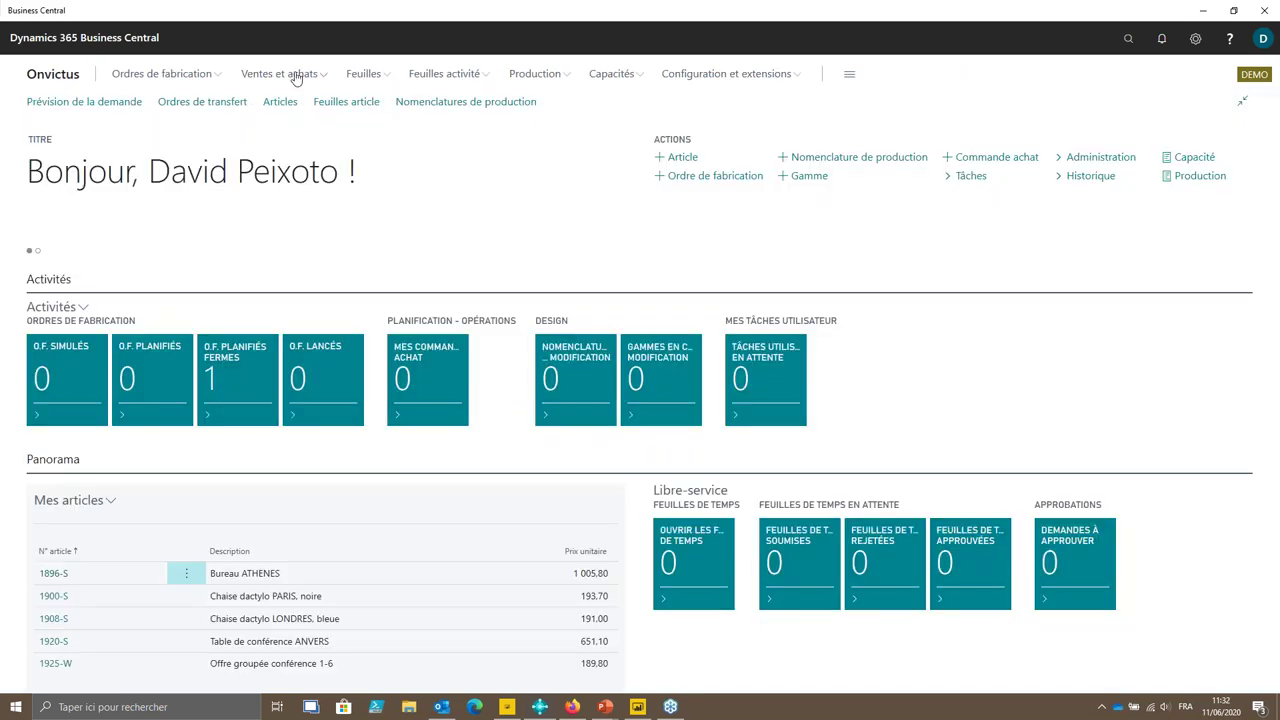
pyautogui.click(295, 77)
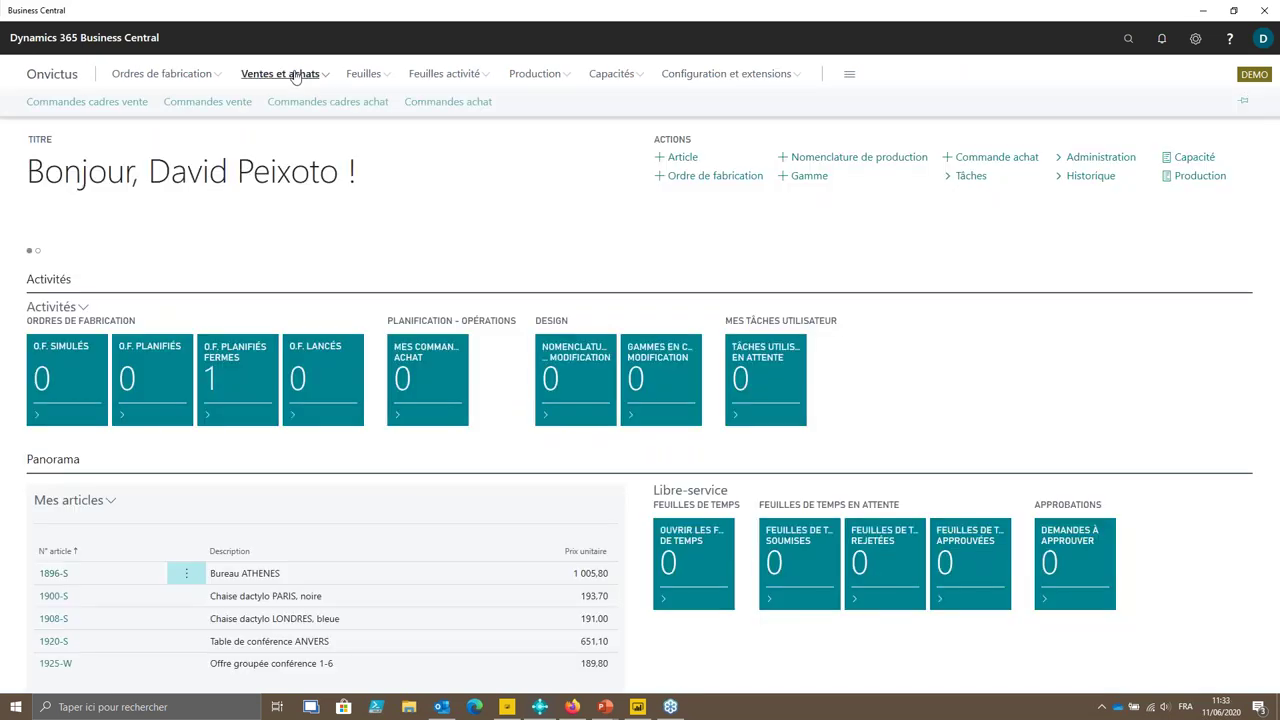
pyautogui.click(426, 103)
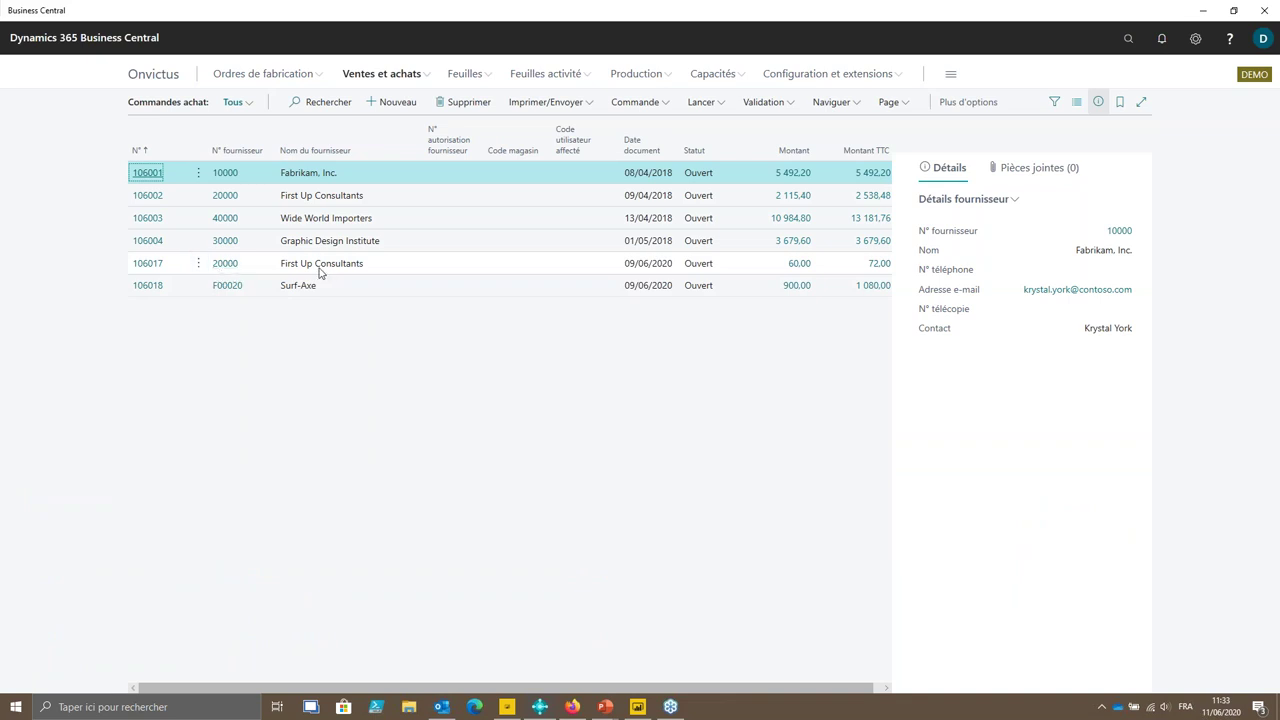
# - Review the First Up Consultants purchase order for the stringer item and return to the purchase order list
pyautogui.click(152, 271)
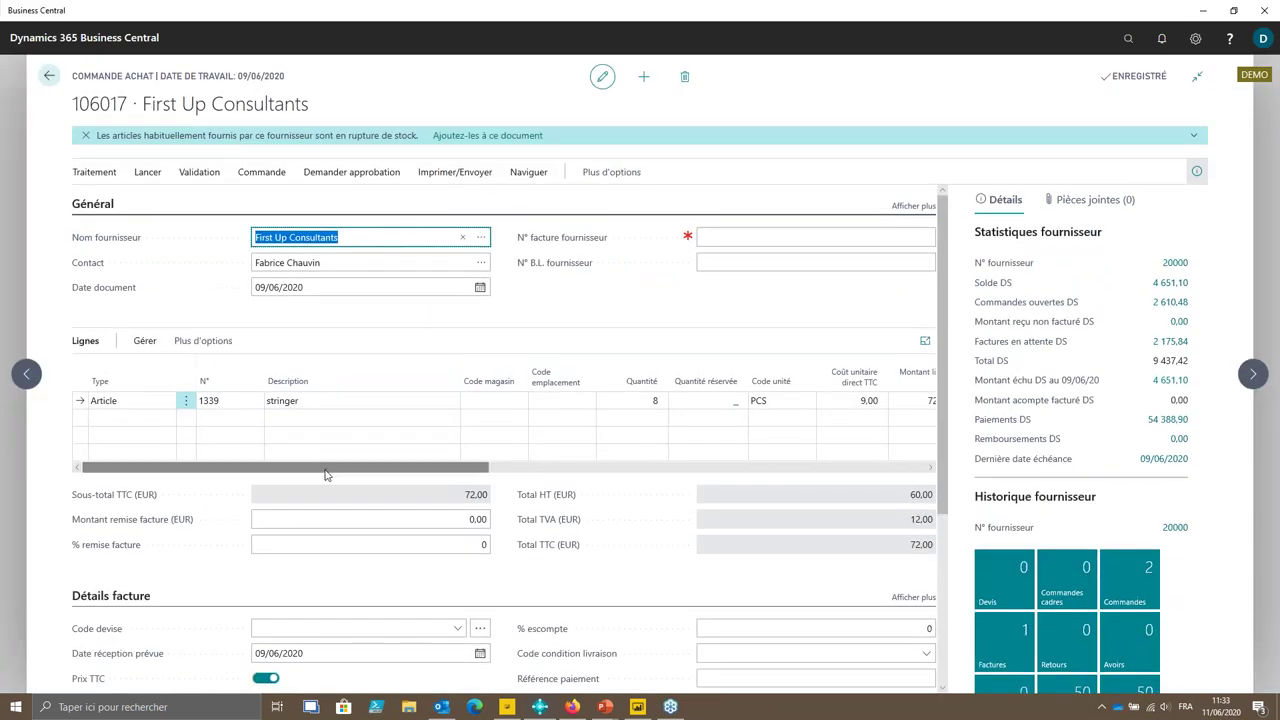
pyautogui.moveTo(325, 471)
pyautogui.mouseDown()
pyautogui.moveTo(426, 477)
pyautogui.moveTo(307, 474)
pyautogui.mouseUp()
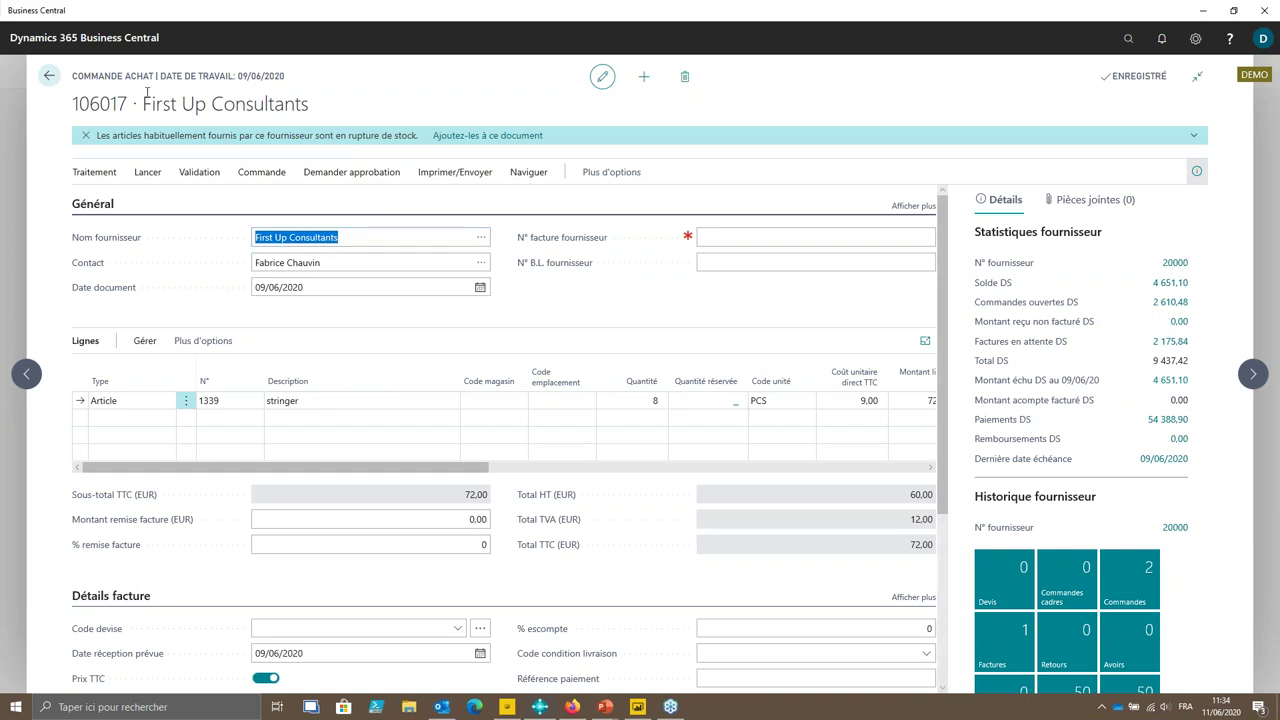
pyautogui.press('Escape')
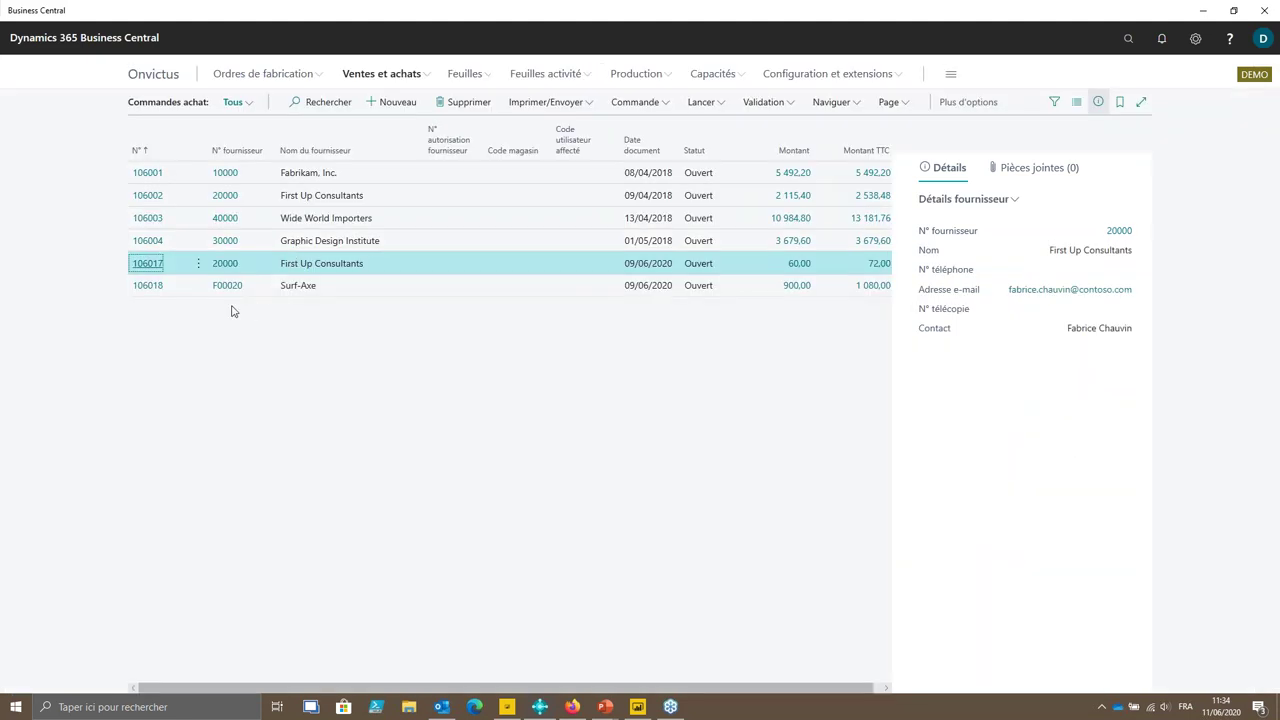
# - Open the Surf-Axe purchase order and examine its line quantities, costs and purchase line details
pyautogui.click(149, 286)
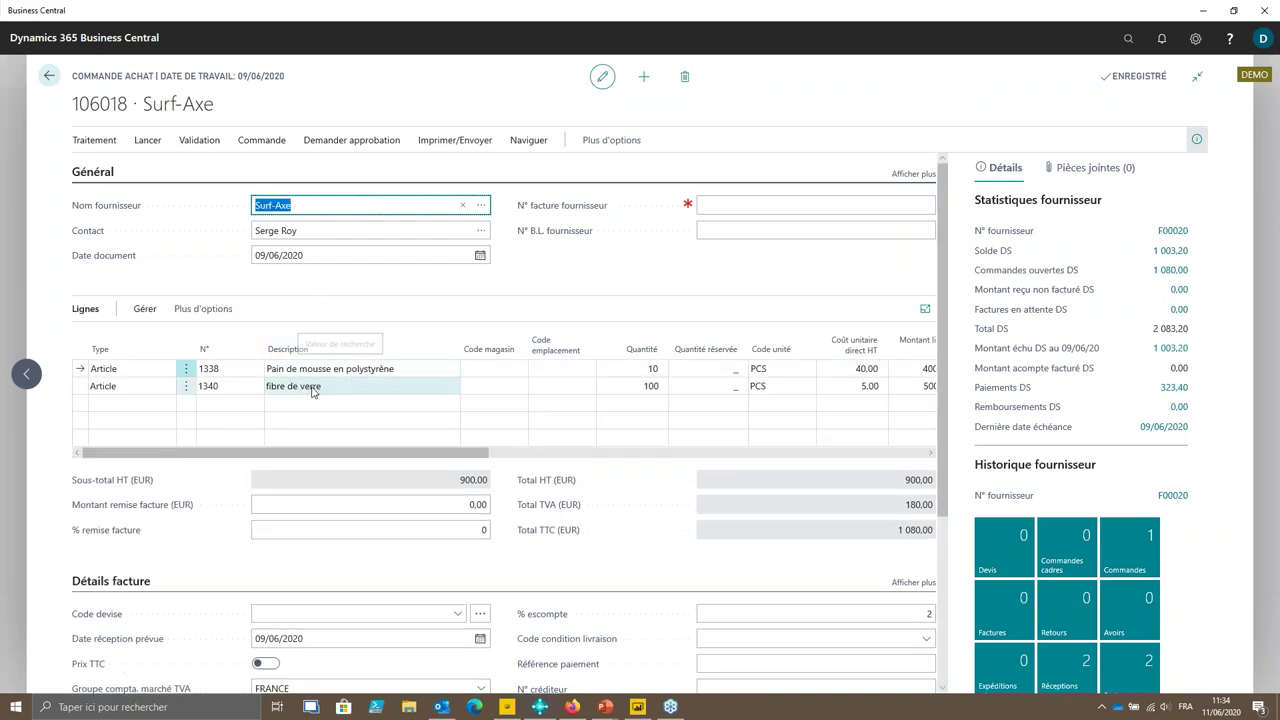
pyautogui.moveTo(346, 449); pyautogui.dragTo(436, 470)
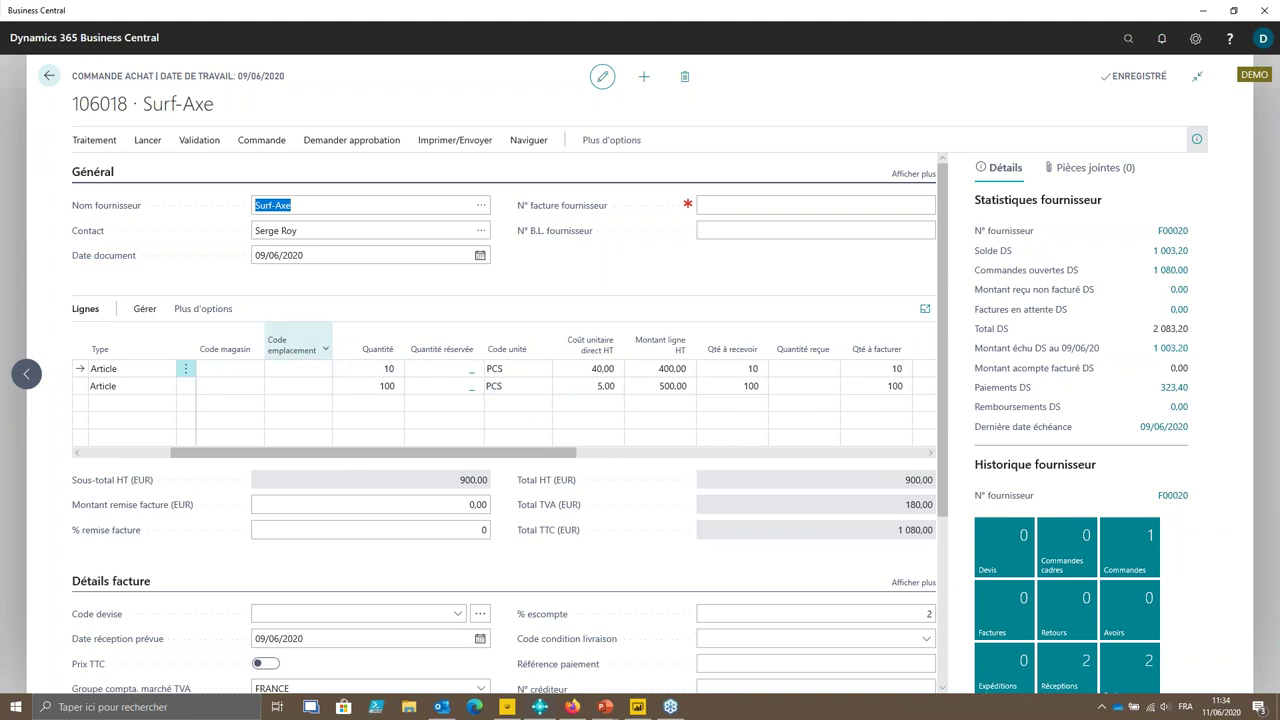
pyautogui.scroll(-5, 1208, 371)
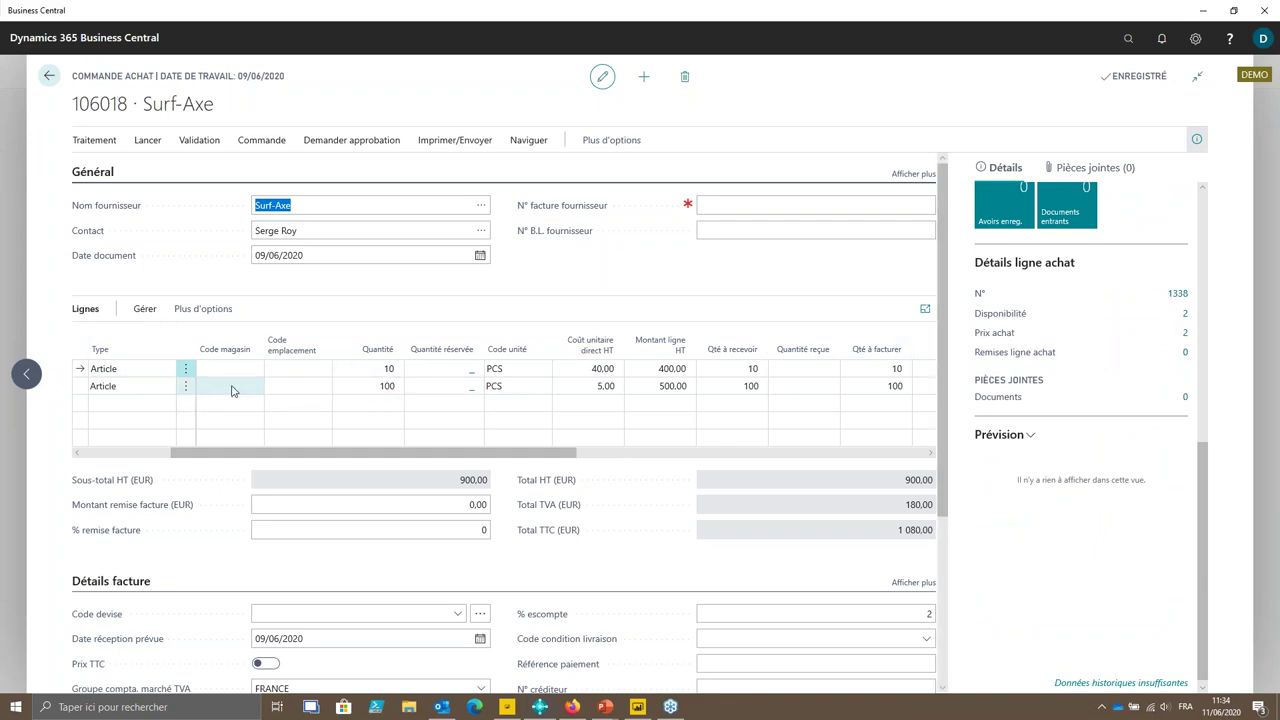
# - Examine the purchase prices for the Pain de mousse en polystyrène line, including their minimum quantities and direct unit costs
pyautogui.moveTo(400, 453); pyautogui.dragTo(224, 447)
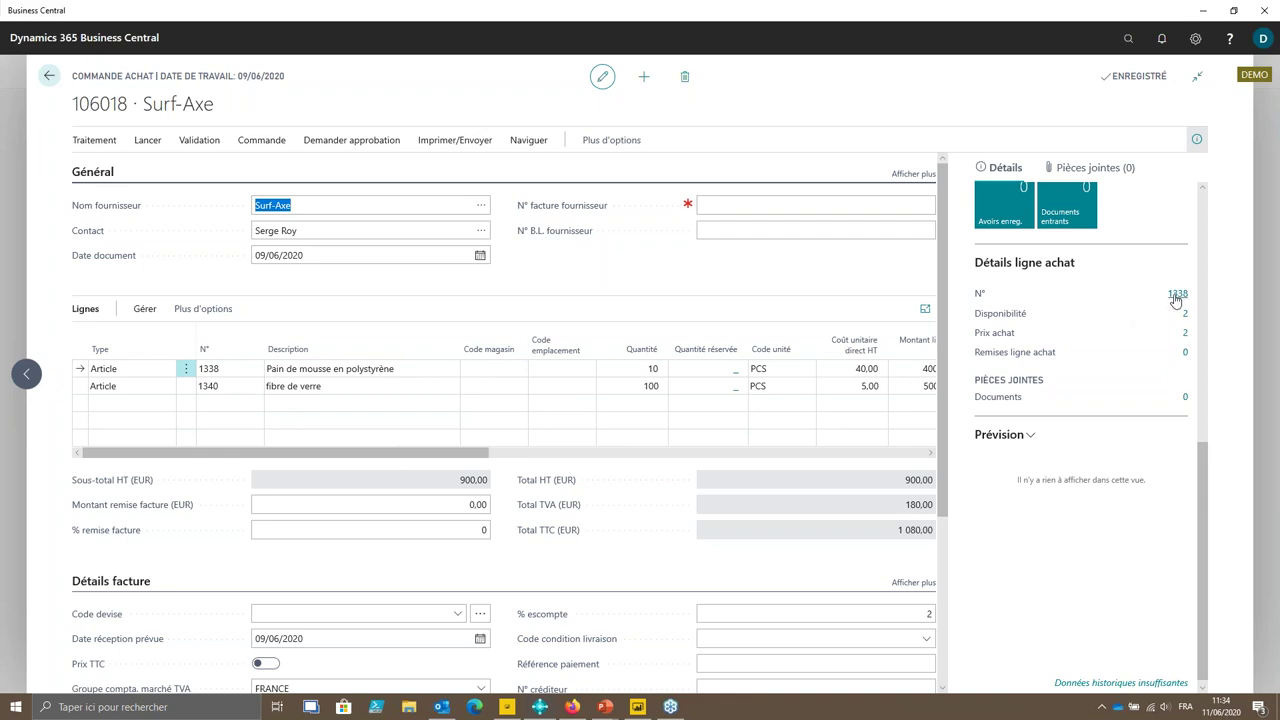
pyautogui.click(355, 370)
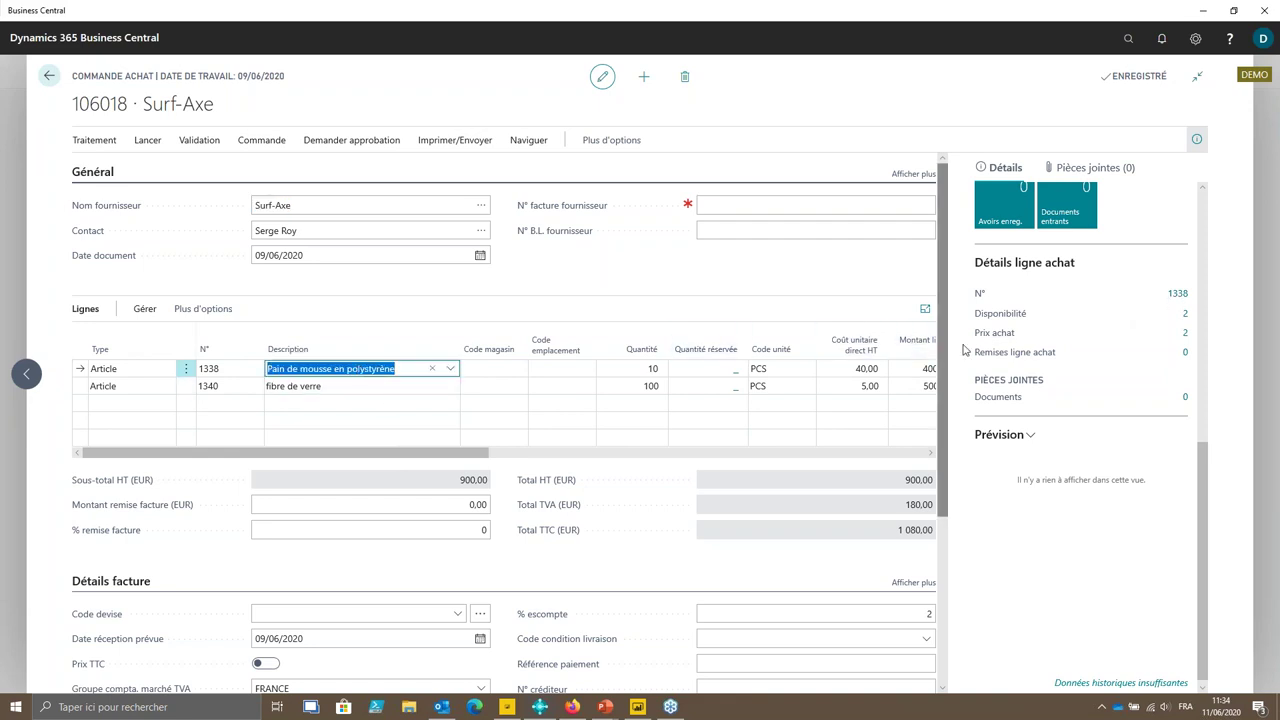
pyautogui.click(1185, 335)
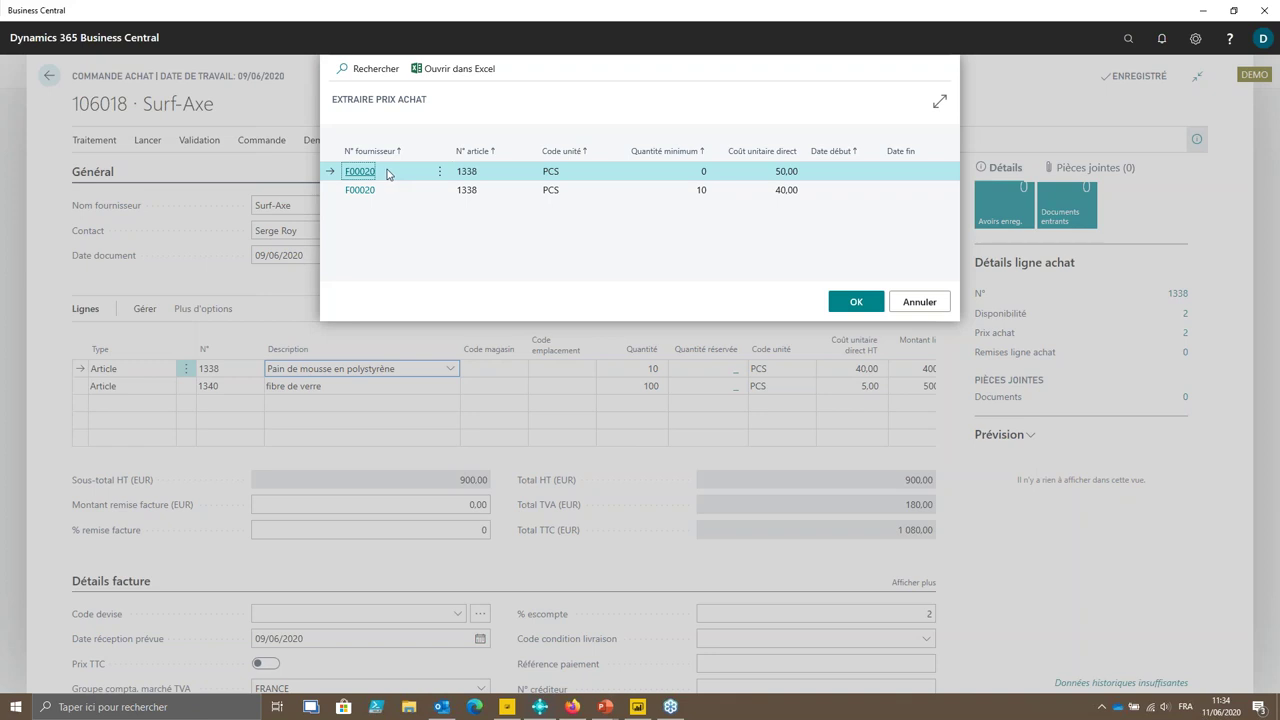
pyautogui.click(939, 105)
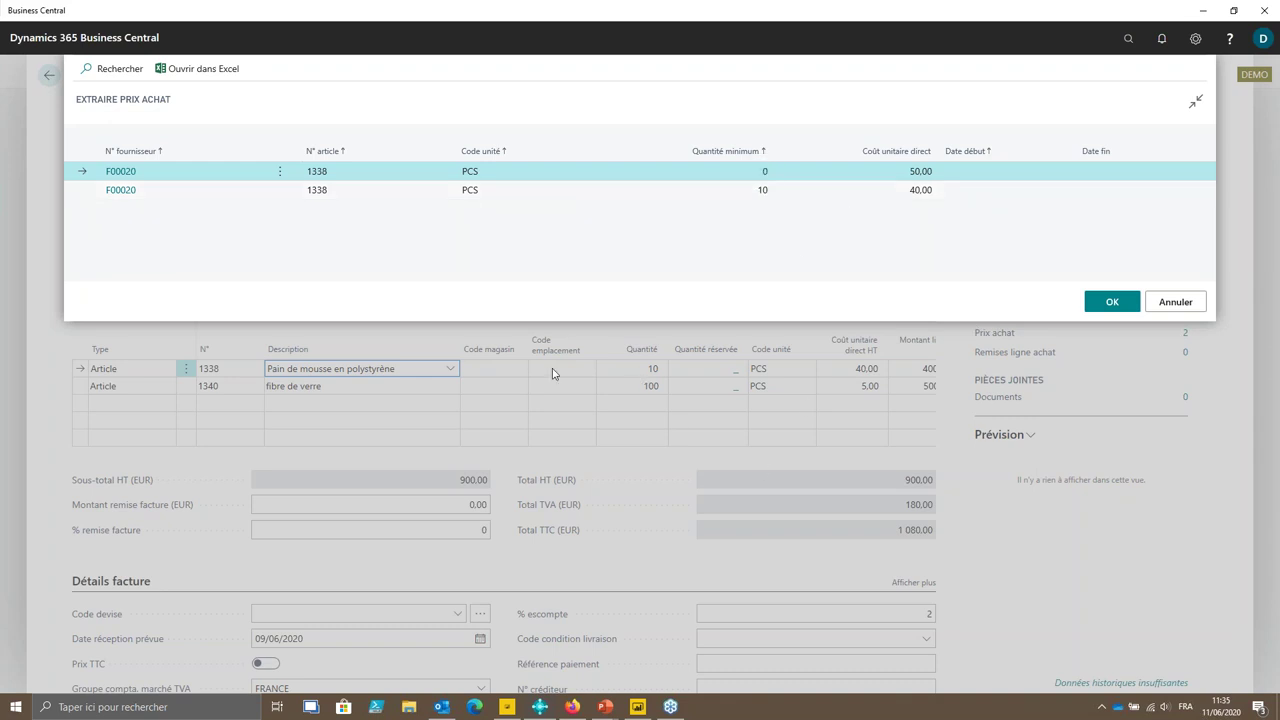
pyautogui.click(1166, 303)
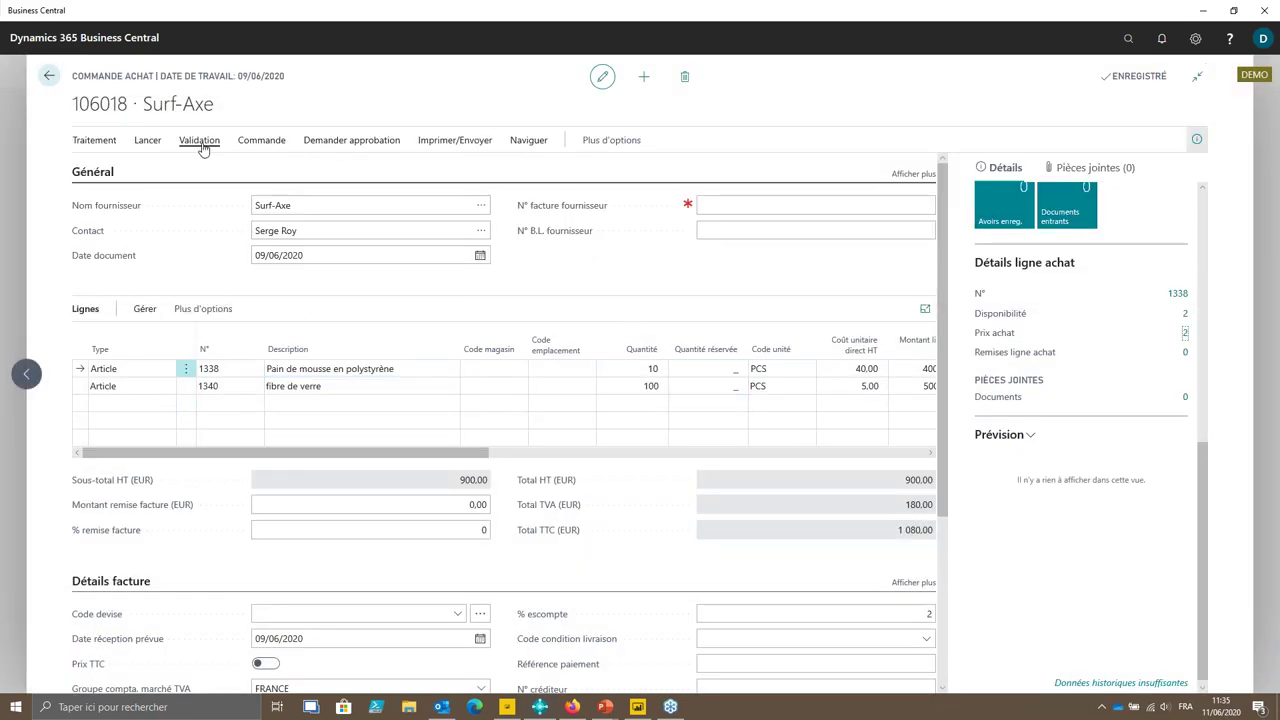
# - Show the additional general fields of the Surf-Axe purchase order and release the order (Lancer)
pyautogui.click(150, 142)
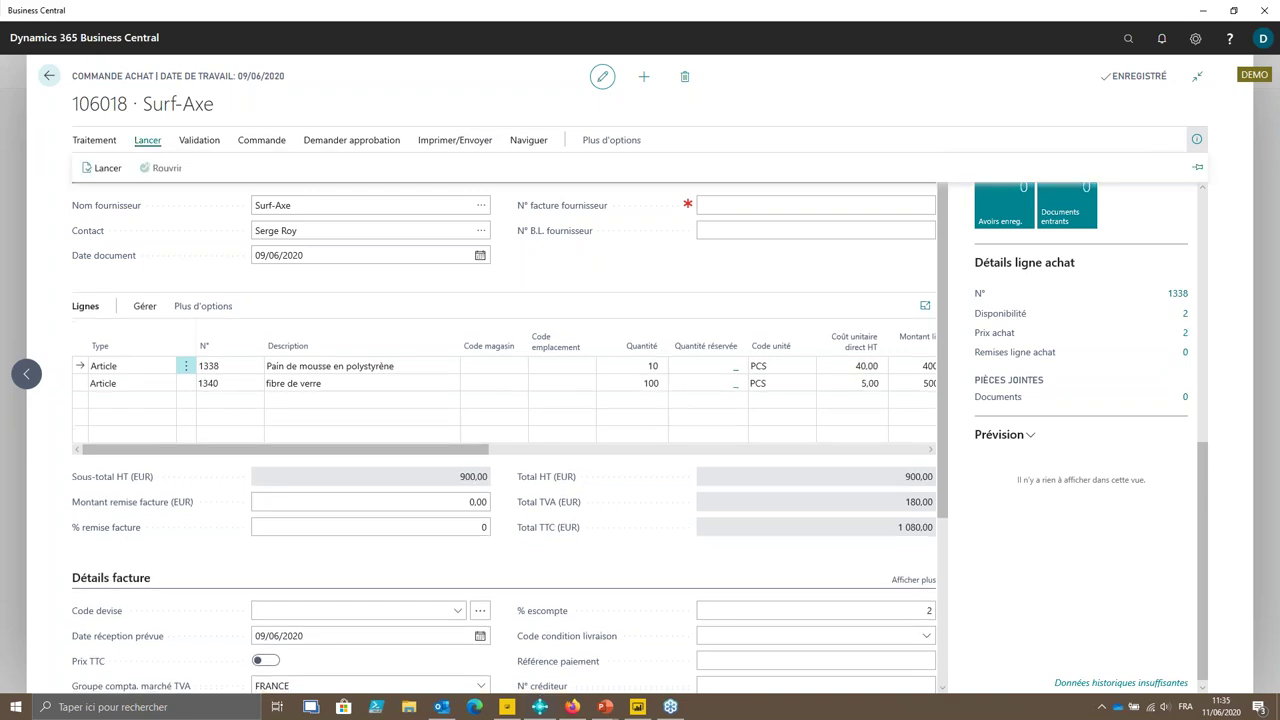
pyautogui.click(107, 168)
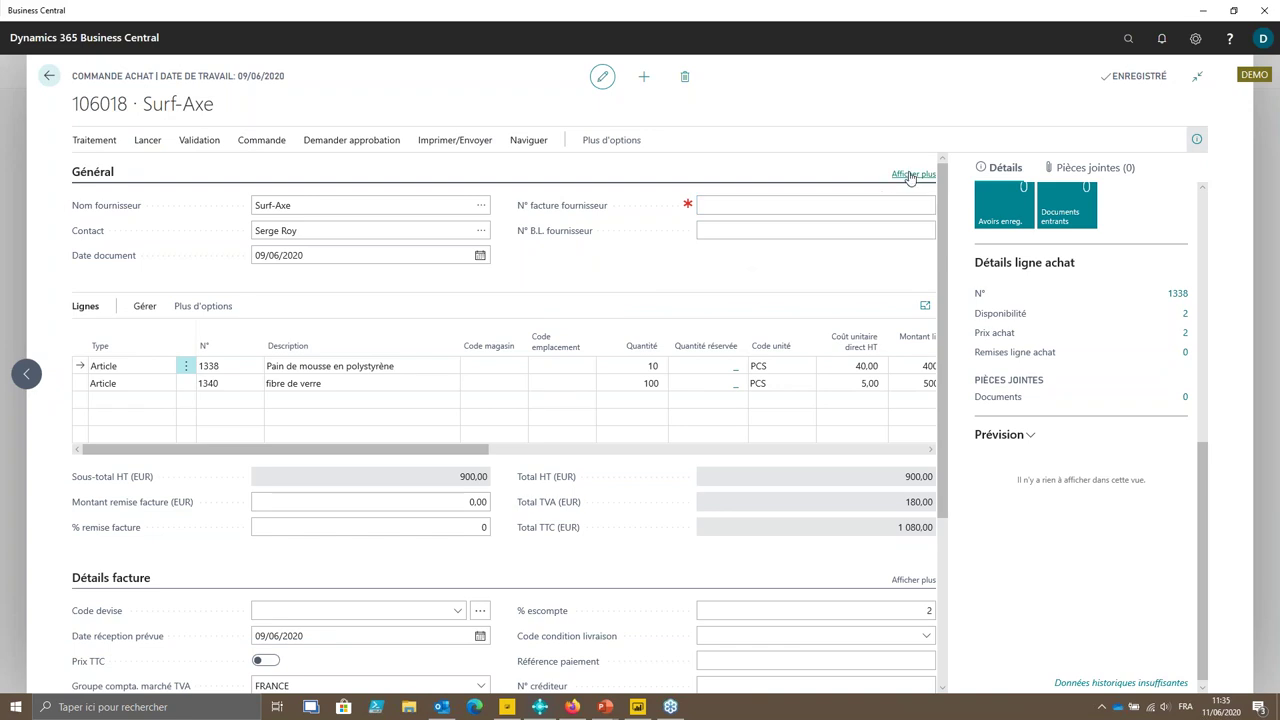
pyautogui.click(911, 175)
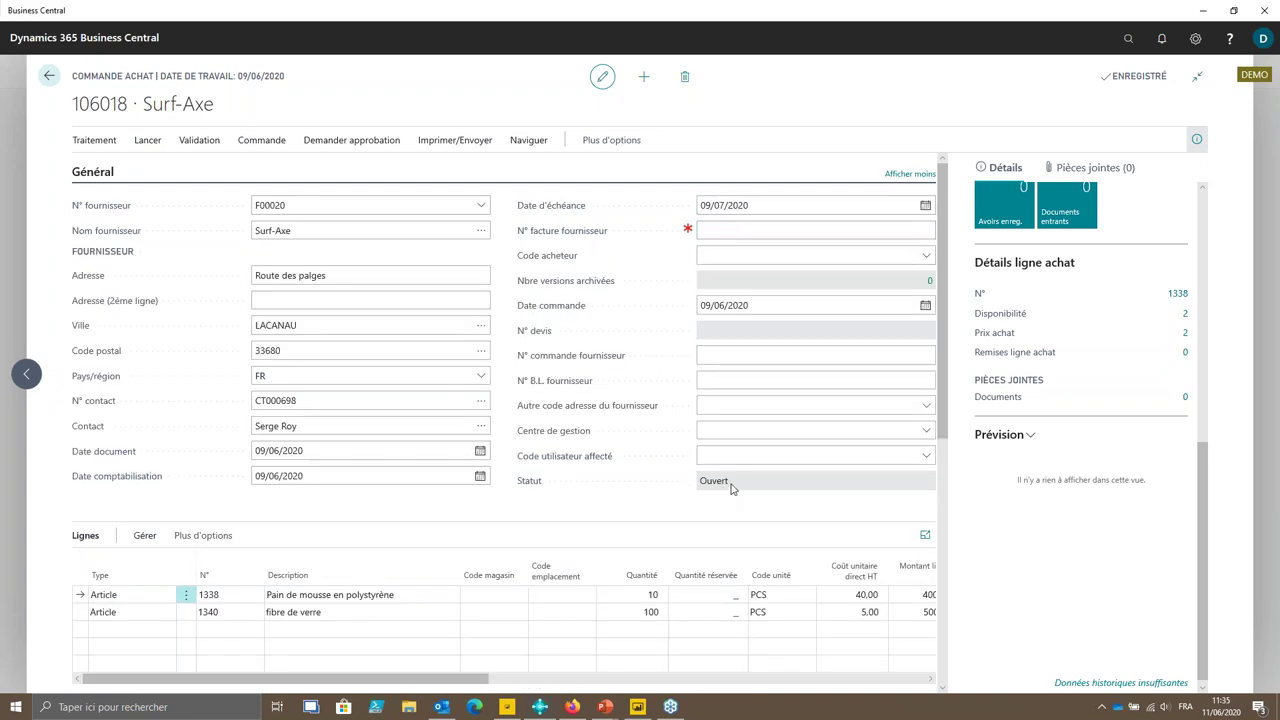
pyautogui.click(149, 142)
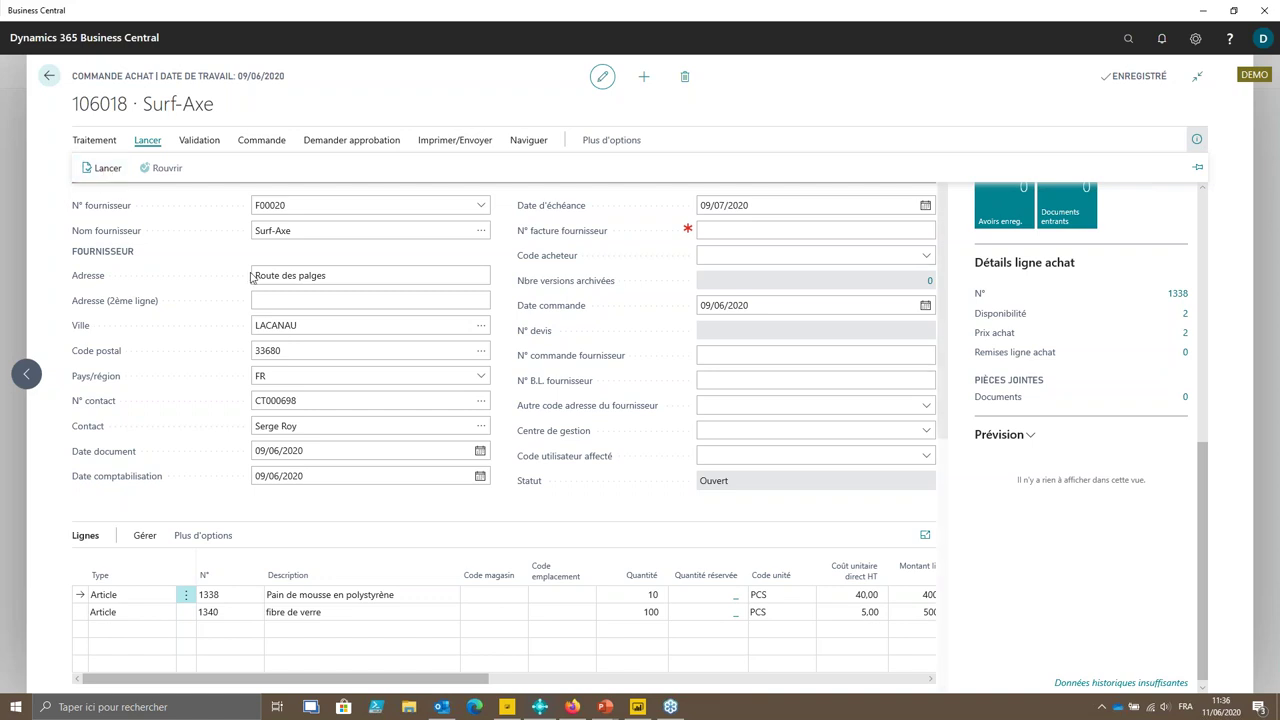
pyautogui.click(285, 235)
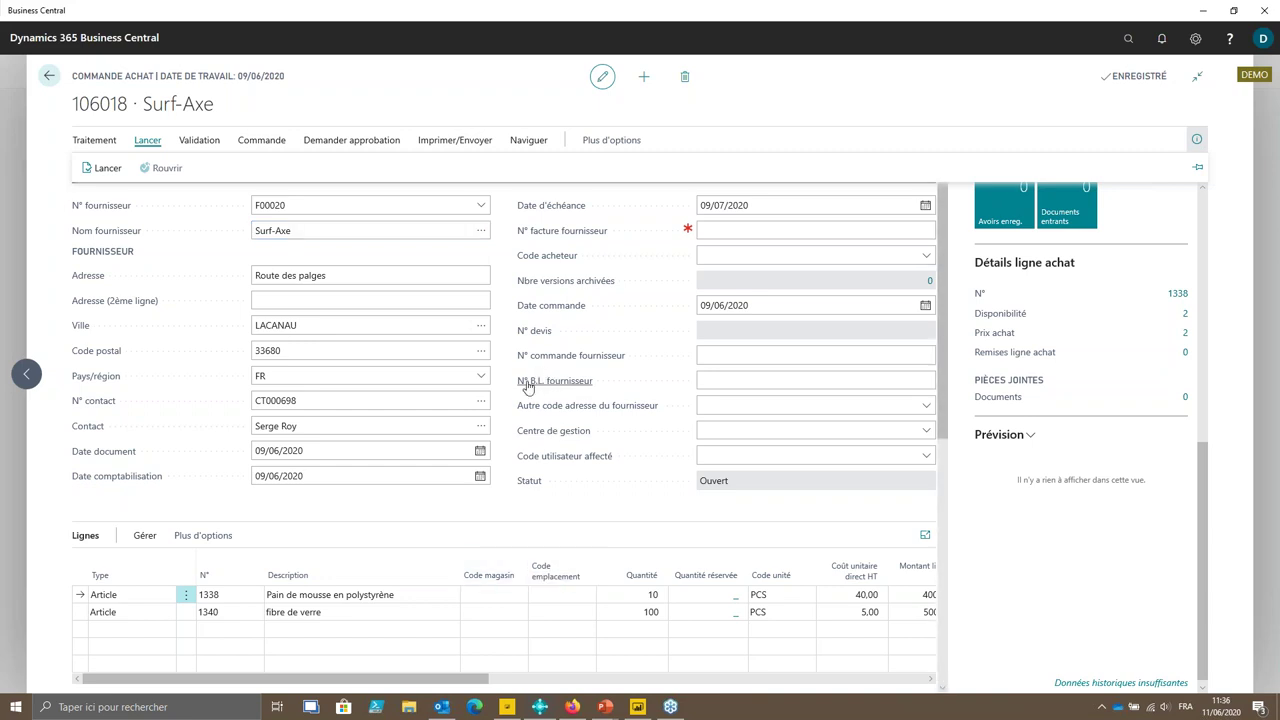
pyautogui.moveTo(531, 386)
pyautogui.click(101, 168)
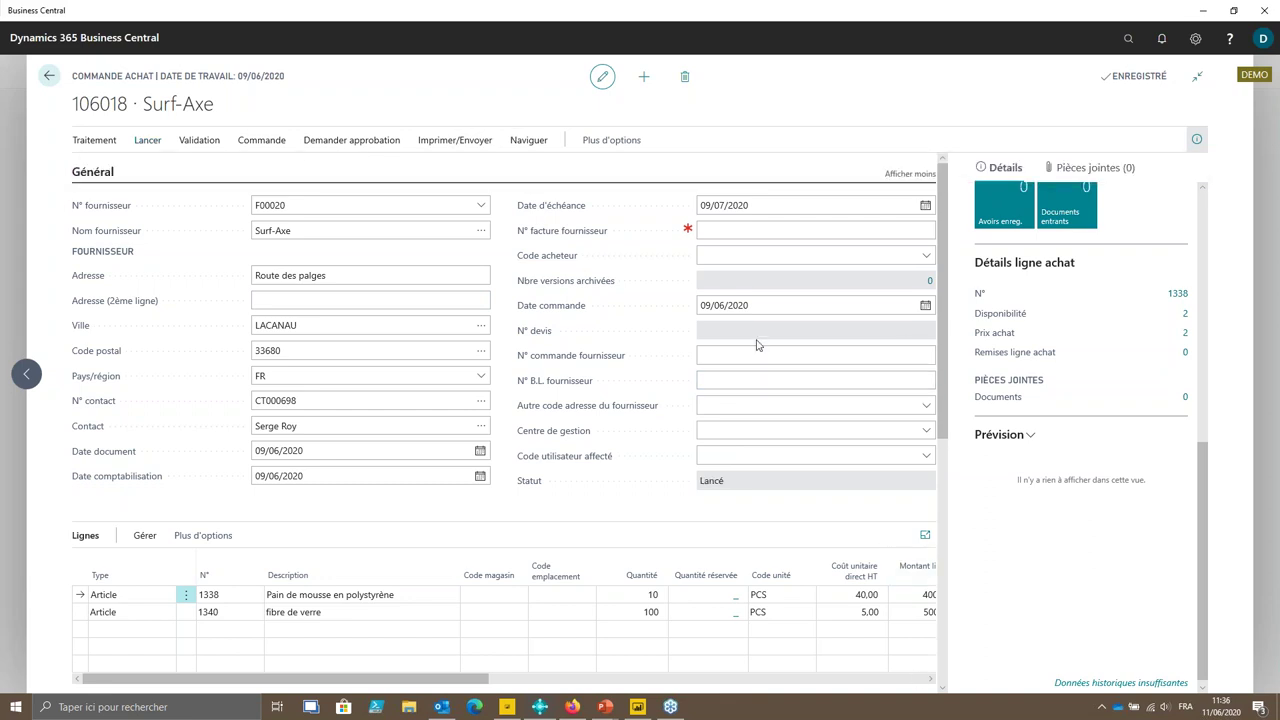
# - Send the released order by e-mail with the settings prompt enabled, keeping PDF for the attachment and for Disque
pyautogui.click(481, 145)
pyautogui.click(126, 171)
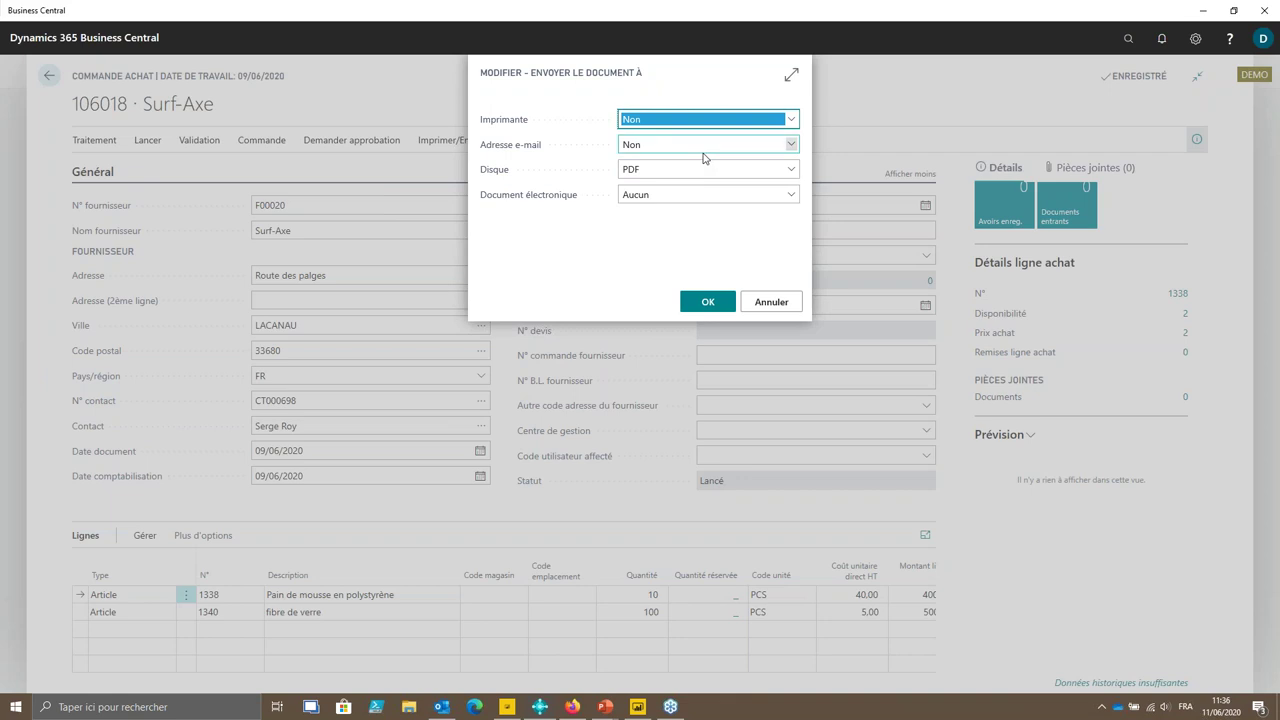
pyautogui.click(704, 146)
pyautogui.click(697, 156)
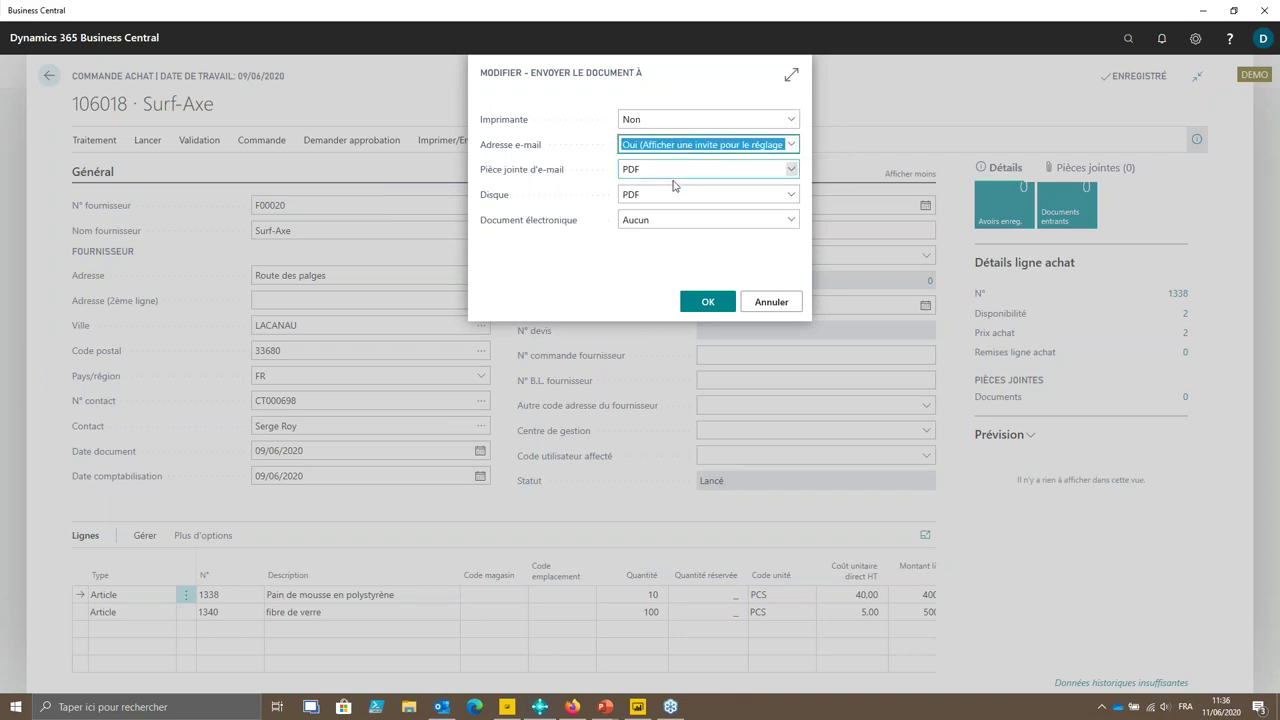
pyautogui.click(708, 302)
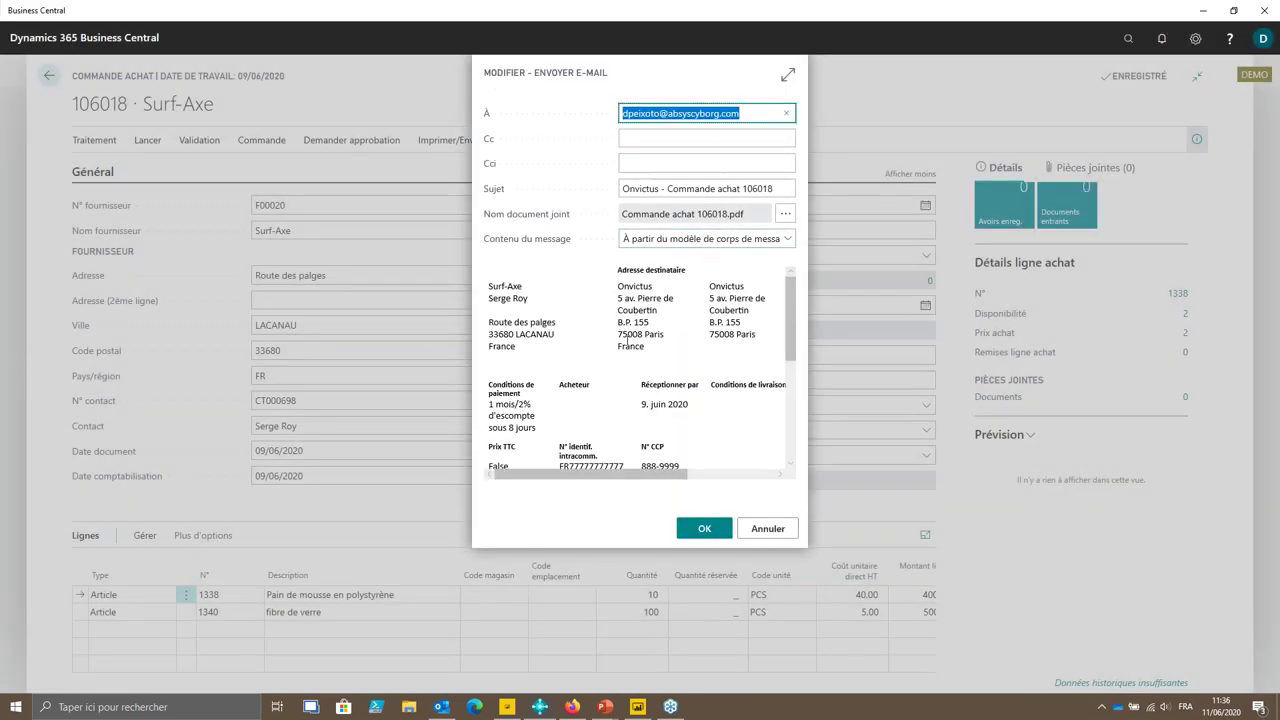
# - Review the e-mail recipient and message preview, keep the content based on the e-mail body template, and send the message
pyautogui.moveTo(745, 113); pyautogui.dragTo(593, 104)
pyautogui.moveTo(790, 344)
pyautogui.mouseDown()
pyautogui.moveTo(791, 440)
pyautogui.moveTo(798, 332)
pyautogui.mouseUp()
pyautogui.click(721, 240)
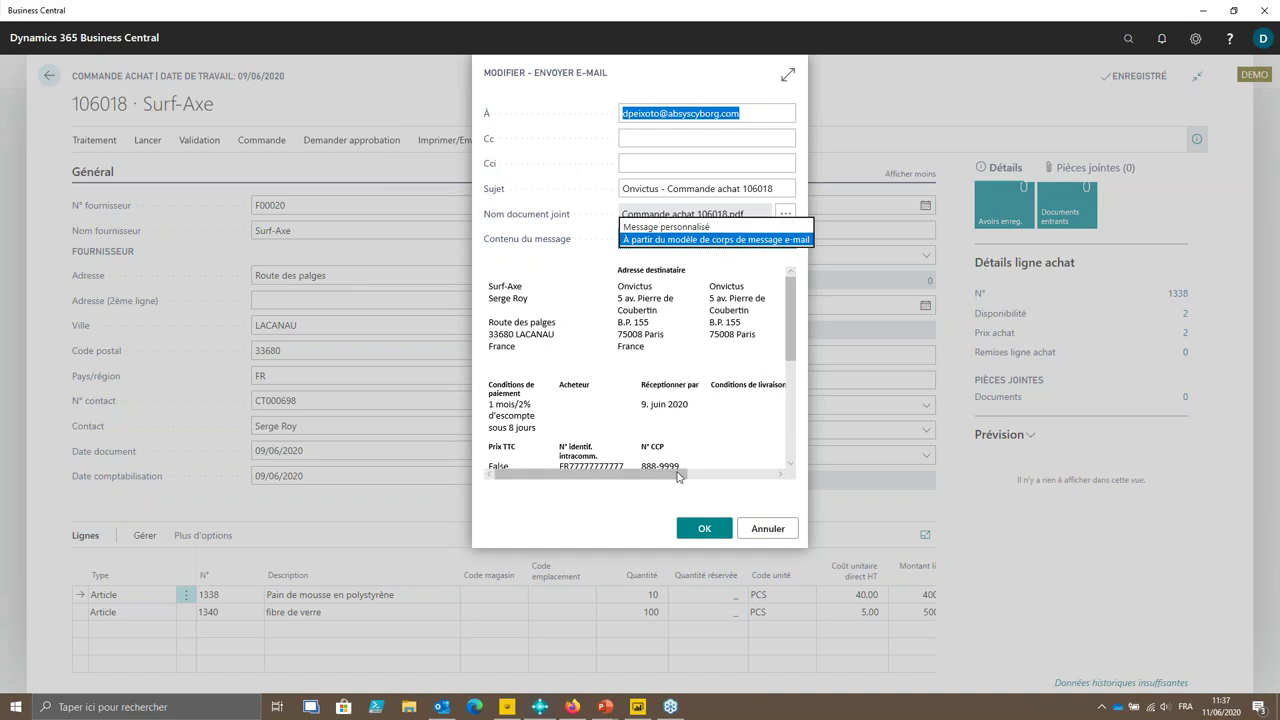
pyautogui.click(705, 538)
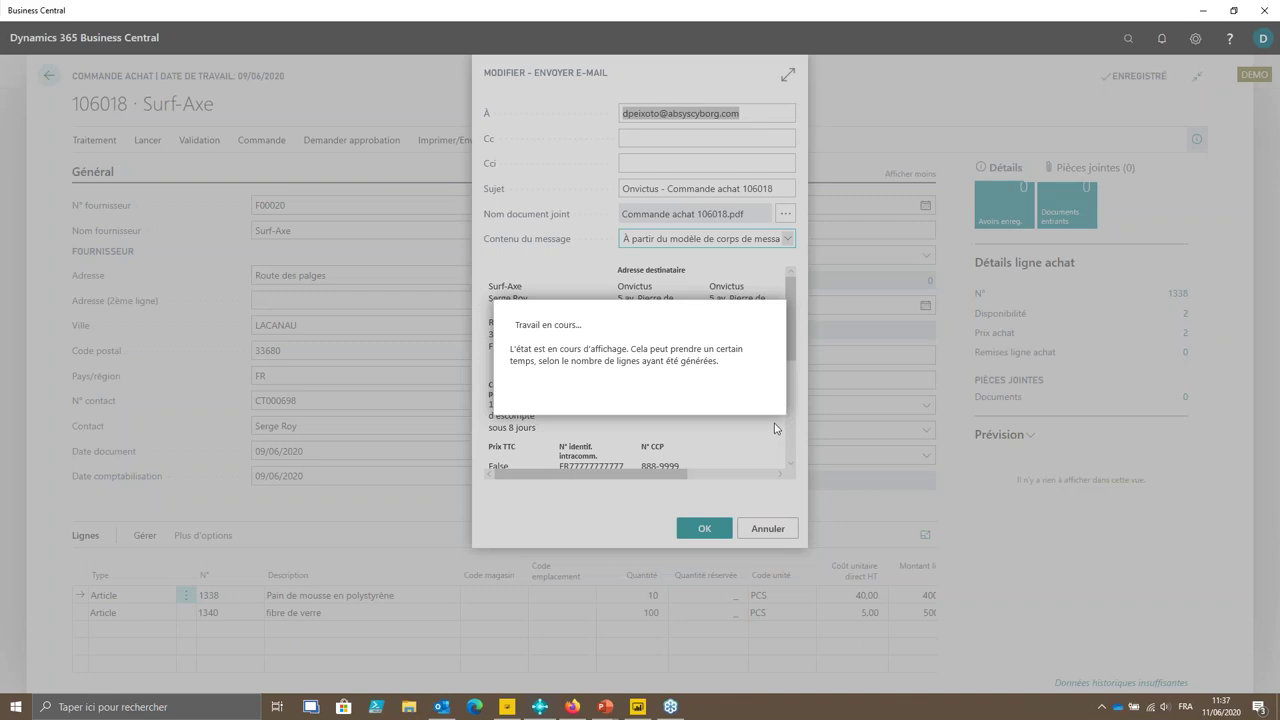
# - Open the generated purchase order PDF in Foxit Reader, read through its addresses, lines and totals, and close it
pyautogui.click(760, 231)
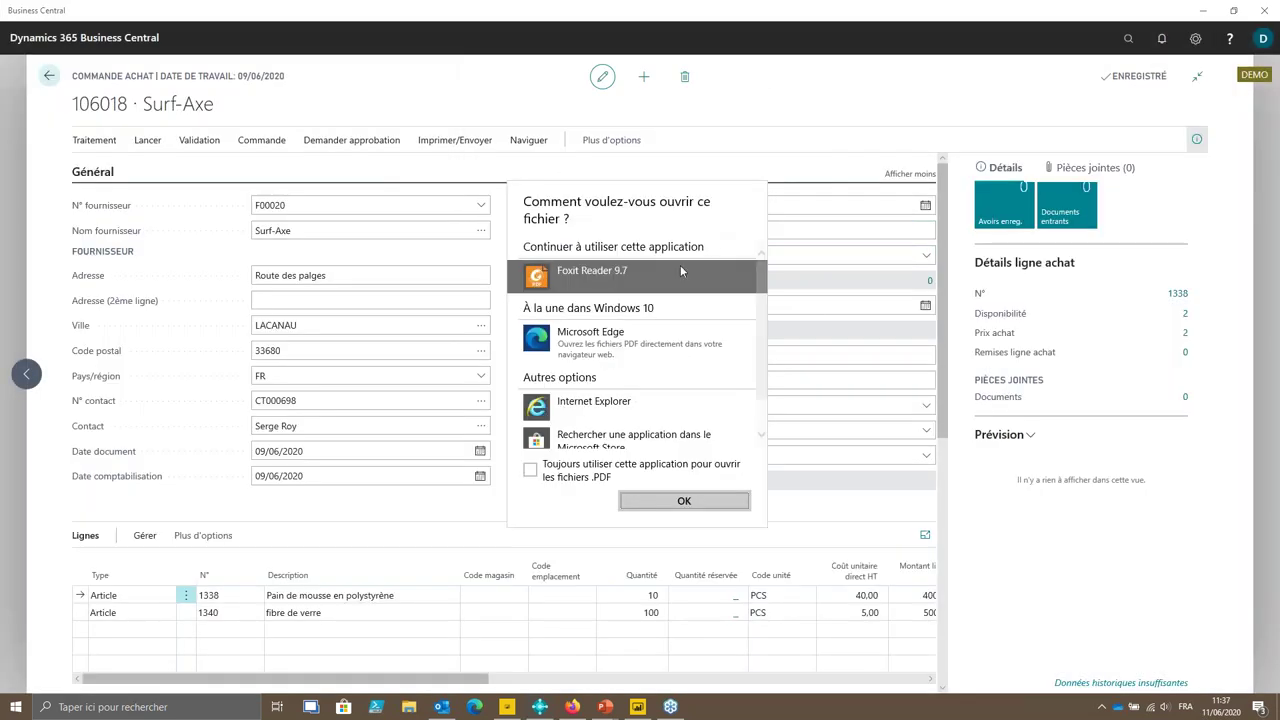
pyautogui.click(683, 502)
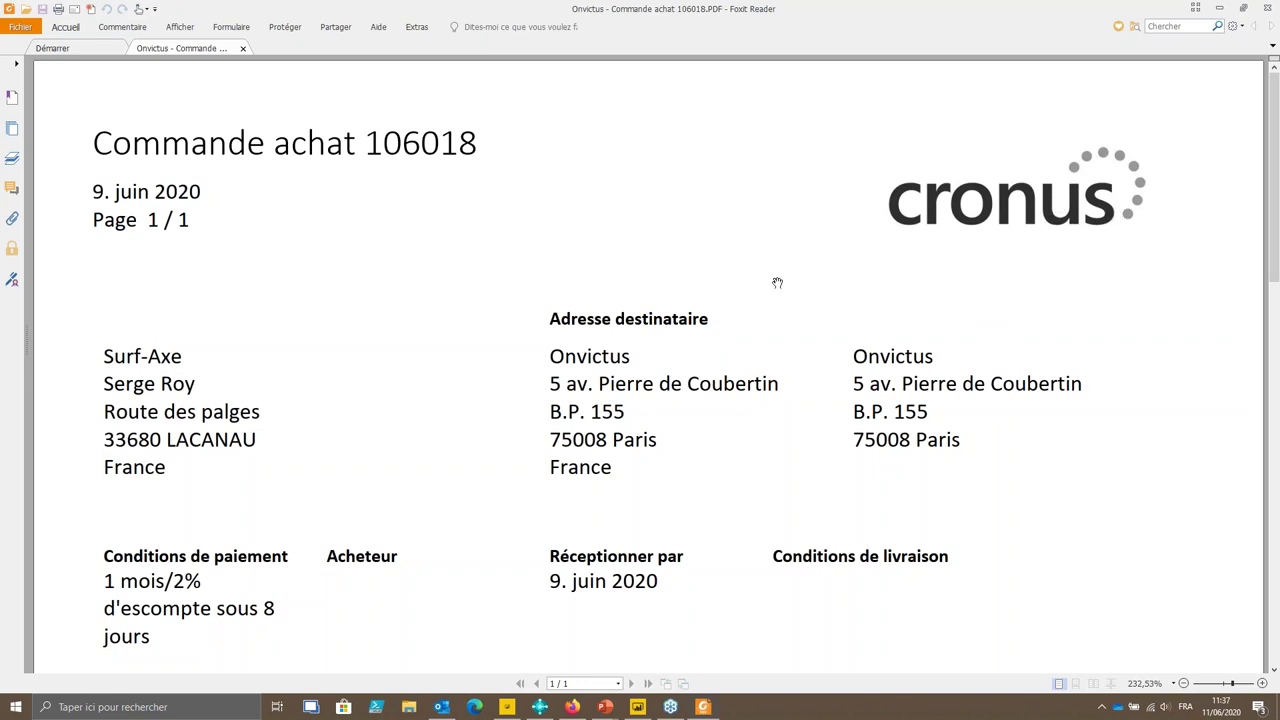
pyautogui.scroll(-5, 810, 263)
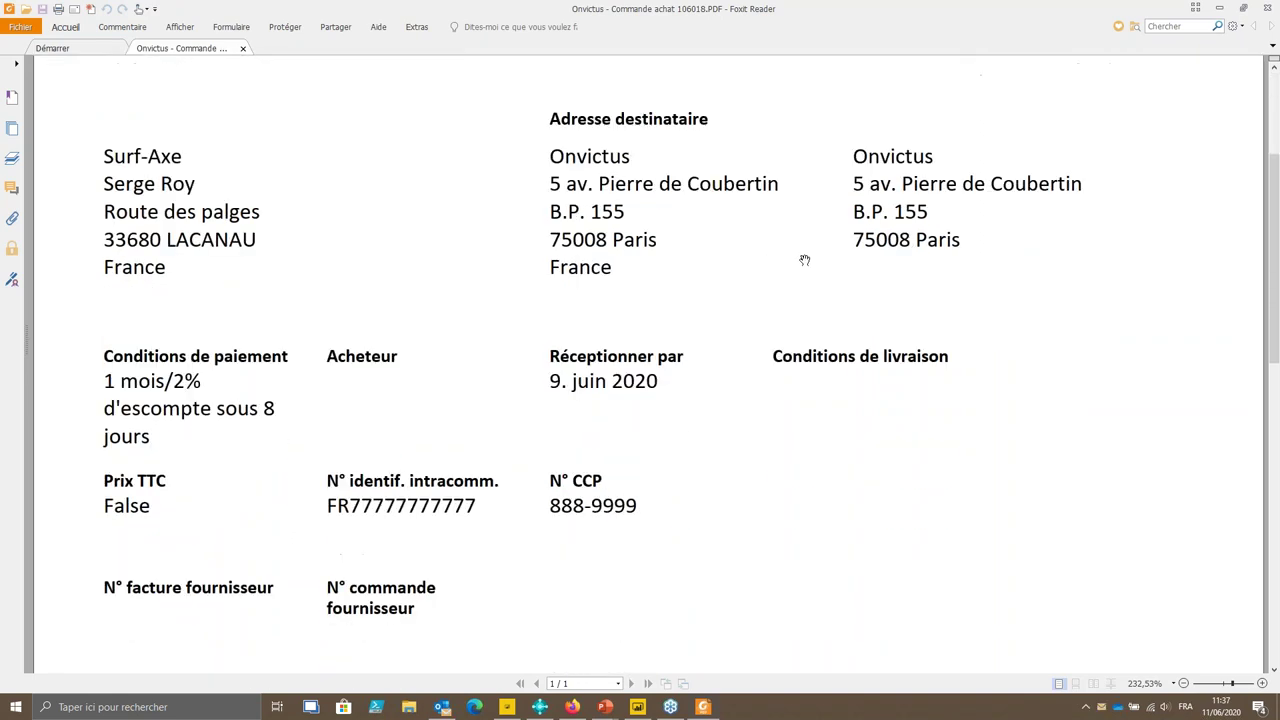
pyautogui.scroll(-6, 808, 261)
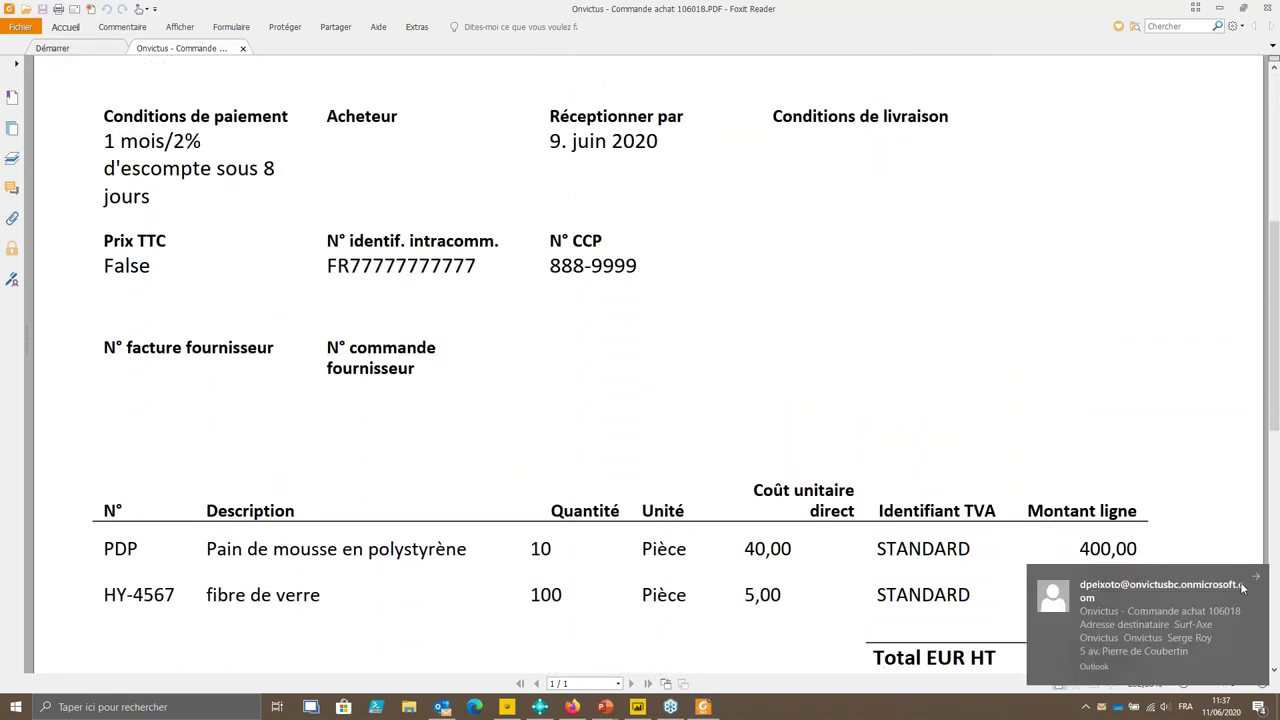
pyautogui.scroll(-5, 400, 456)
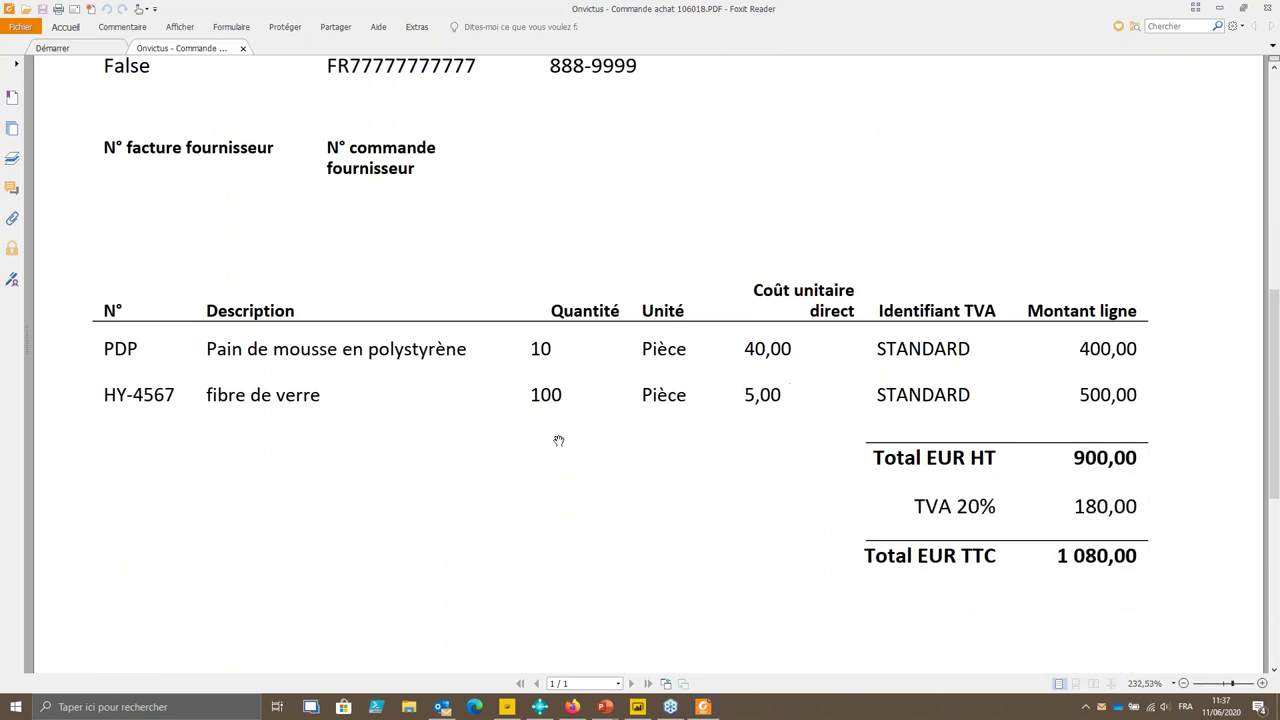
pyautogui.scroll(-3, 559, 441)
pyautogui.scroll(-9, 591, 300)
pyautogui.scroll(20, 592, 304)
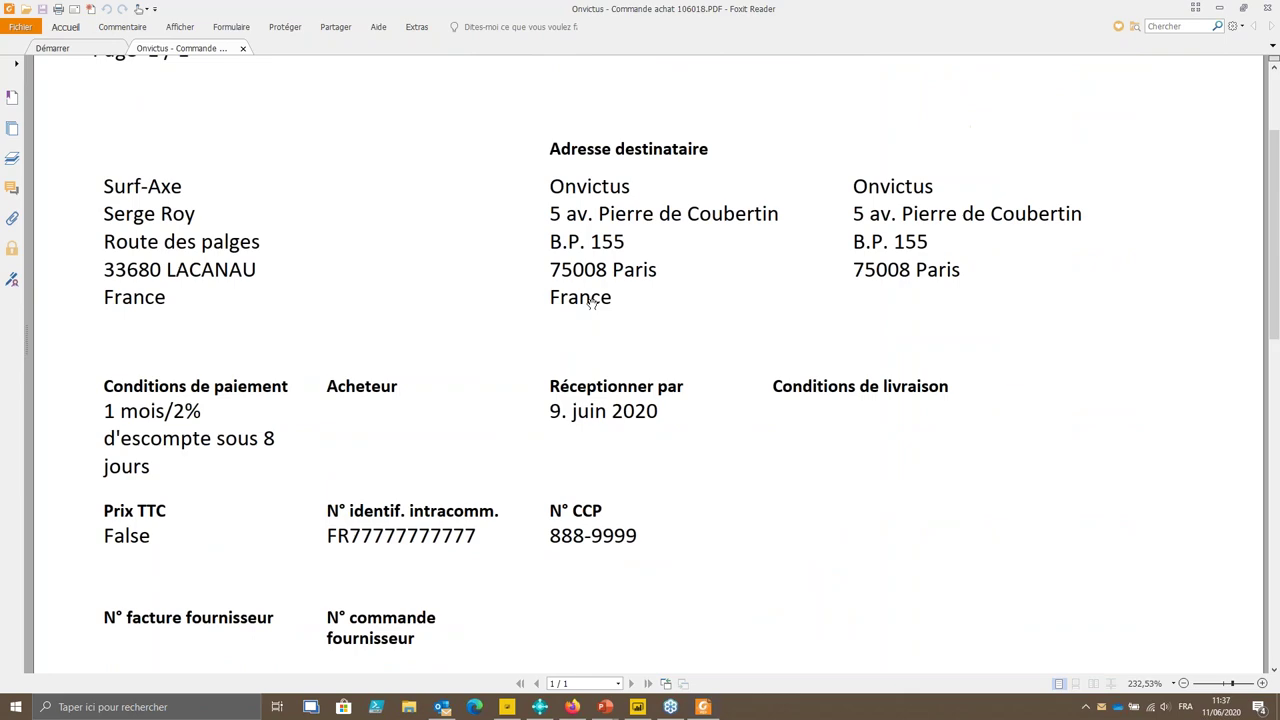
pyautogui.scroll(3, 591, 302)
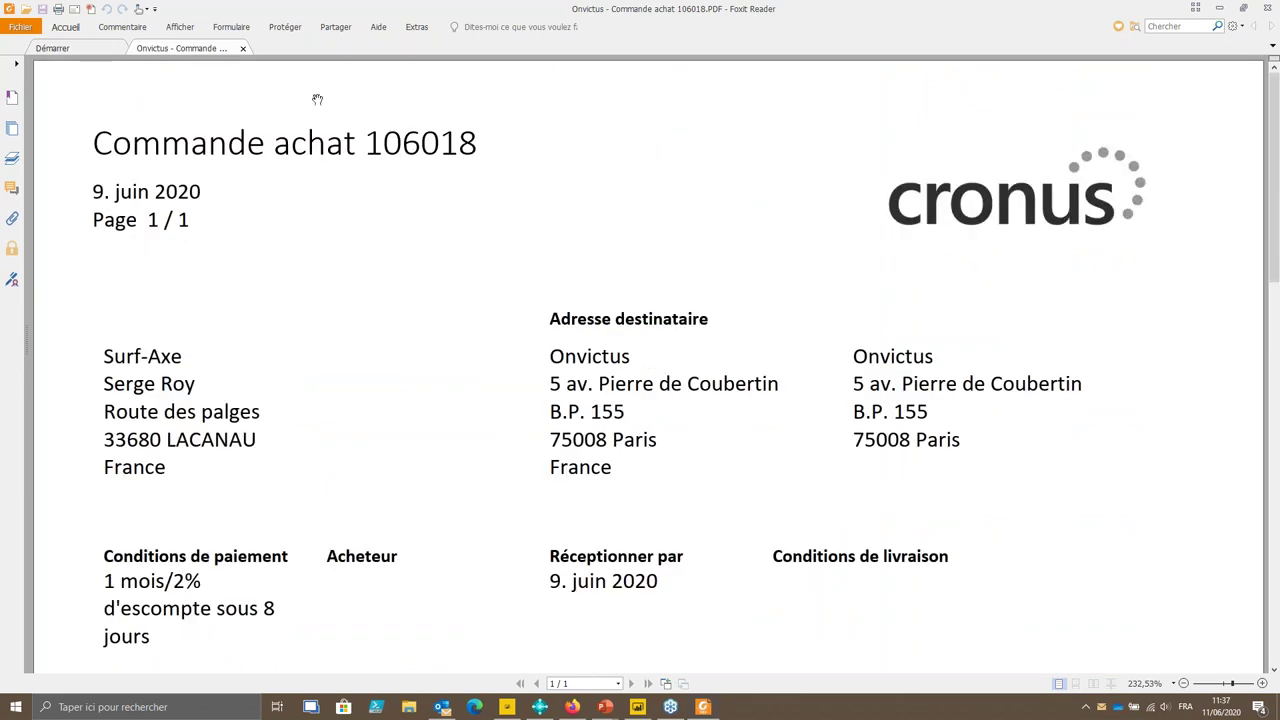
pyautogui.click(1245, 8)
pyautogui.click(911, 78)
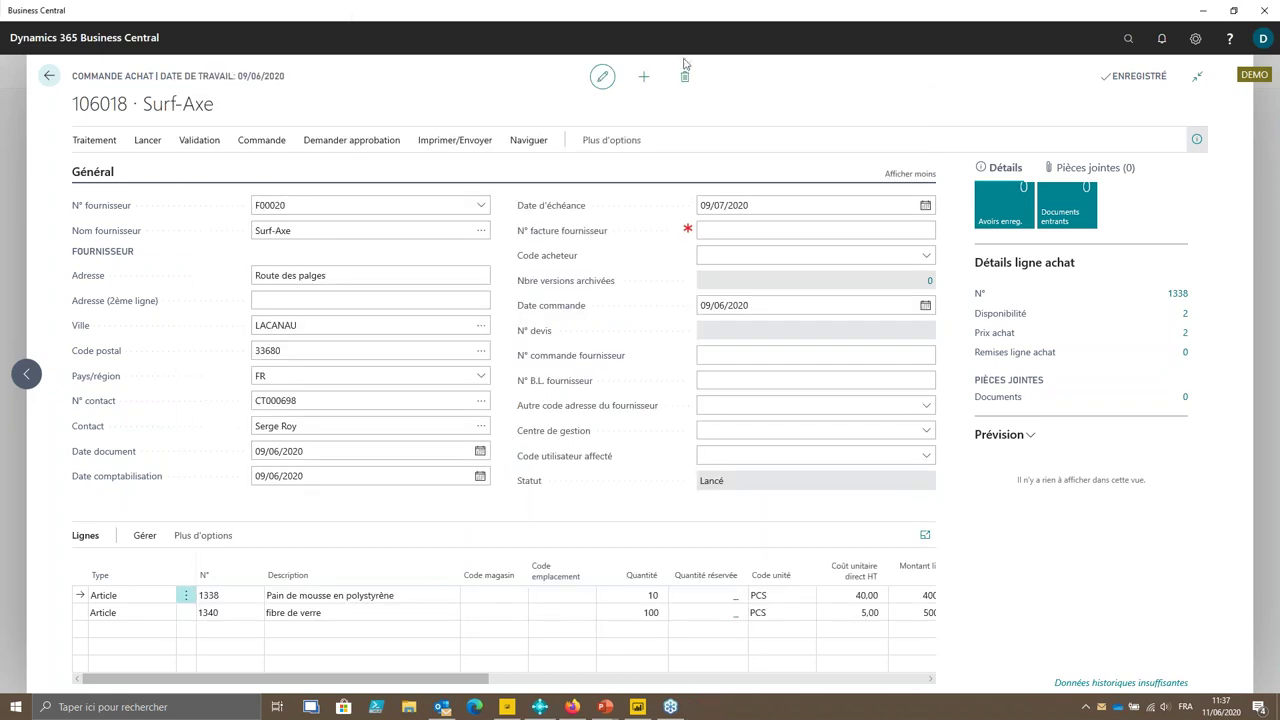
# - Return to the Onvictus home page and open the firm planned production order for S6.8 Normal Density
pyautogui.click(49, 77)
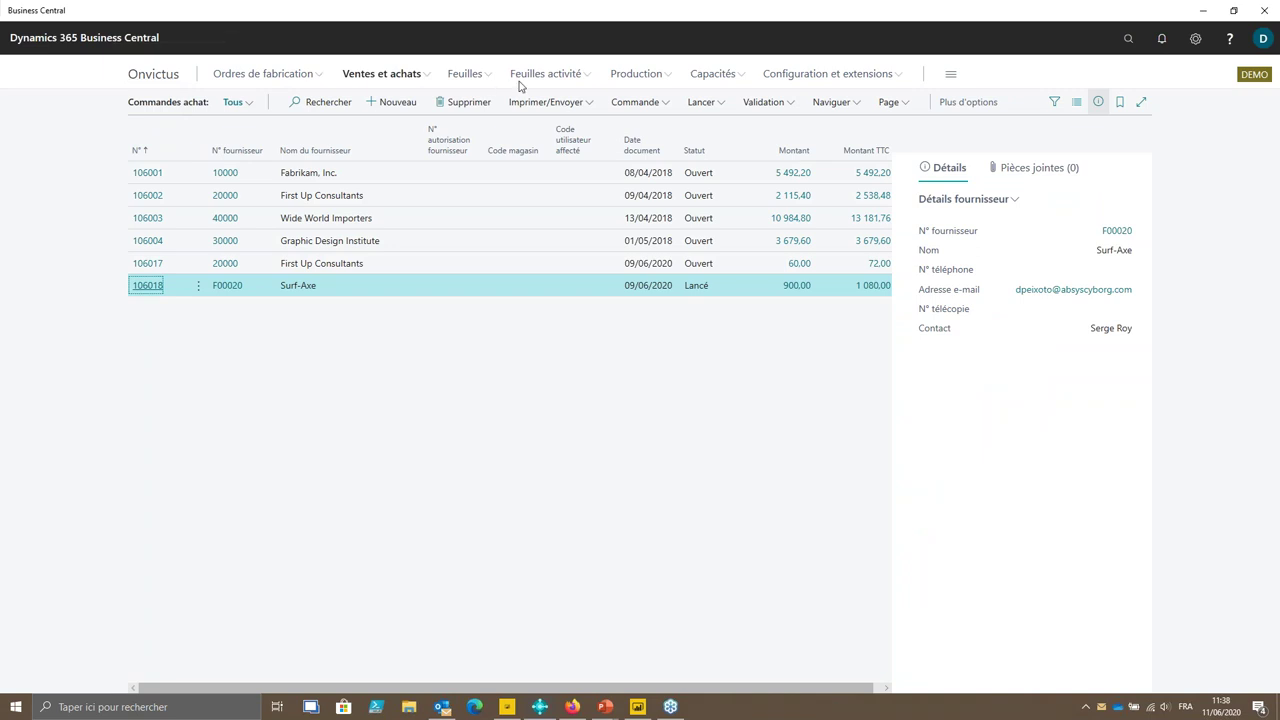
pyautogui.click(641, 79)
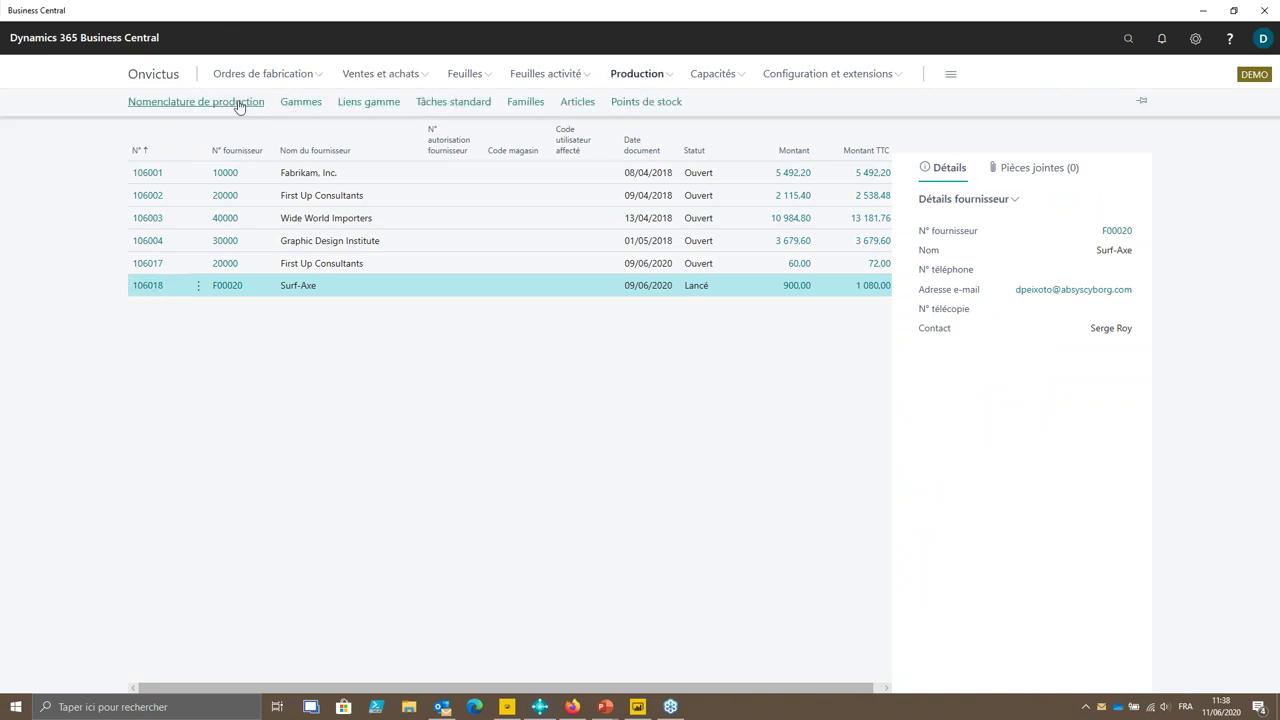
pyautogui.click(155, 76)
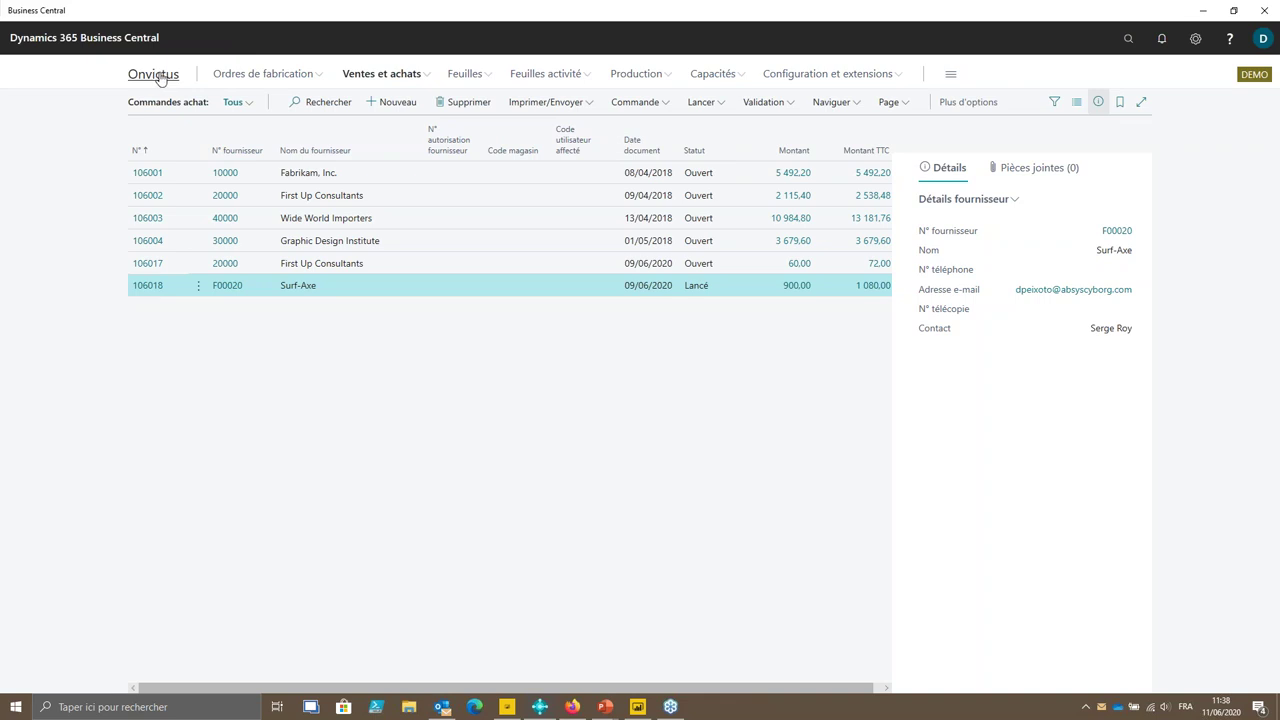
pyautogui.click(157, 77)
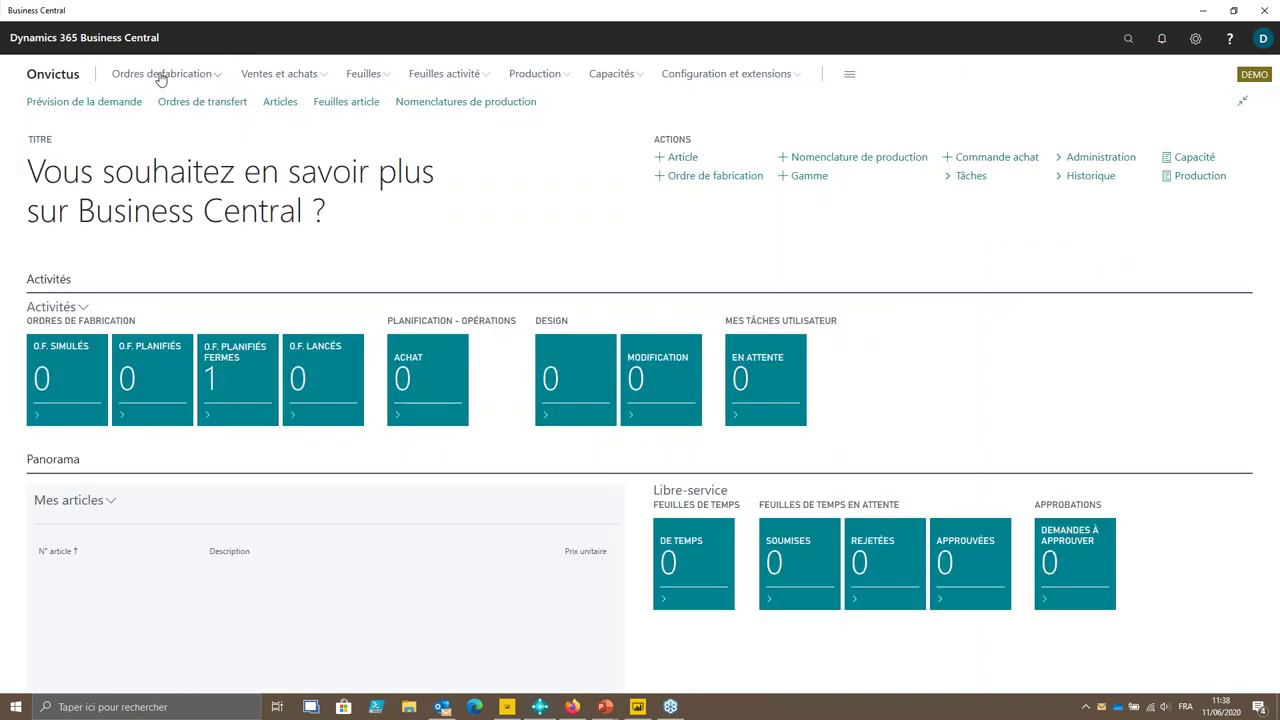
pyautogui.click(240, 386)
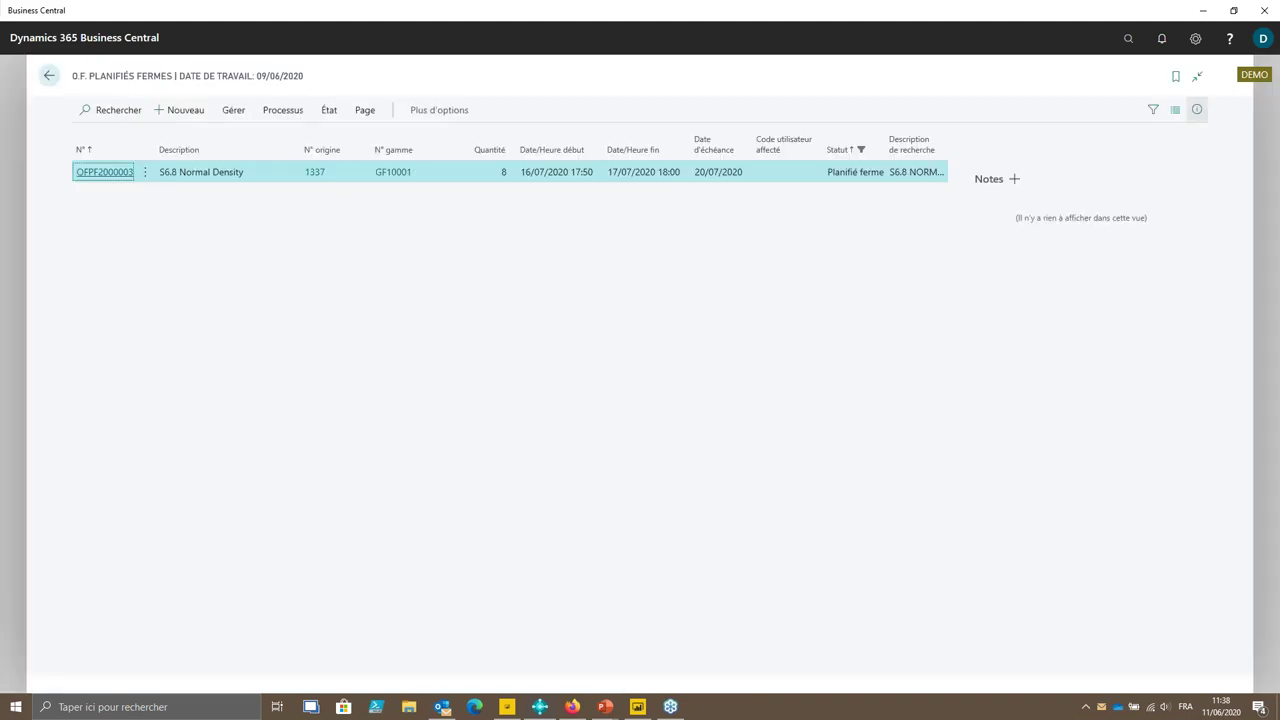
pyautogui.click(110, 182)
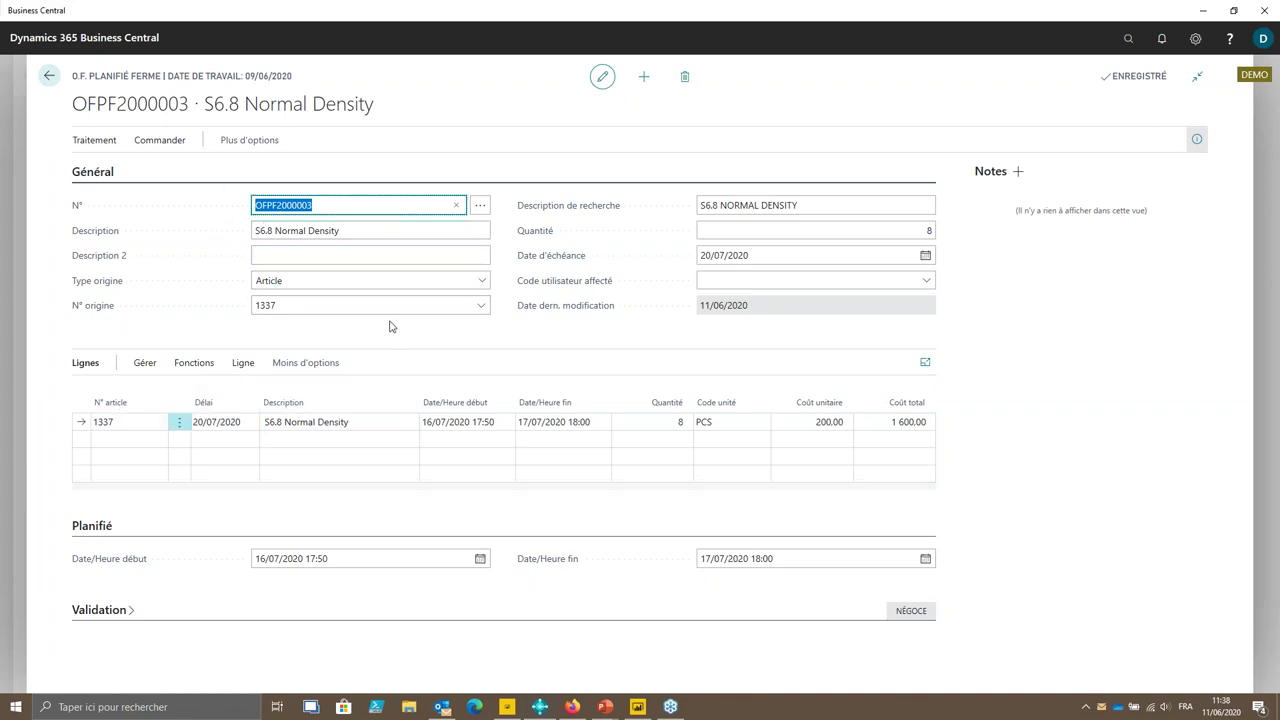
# - Check the available origin types while keeping Article, and open the routing (Gamme) of the S6.8 Normal Density line
pyautogui.click(482, 284)
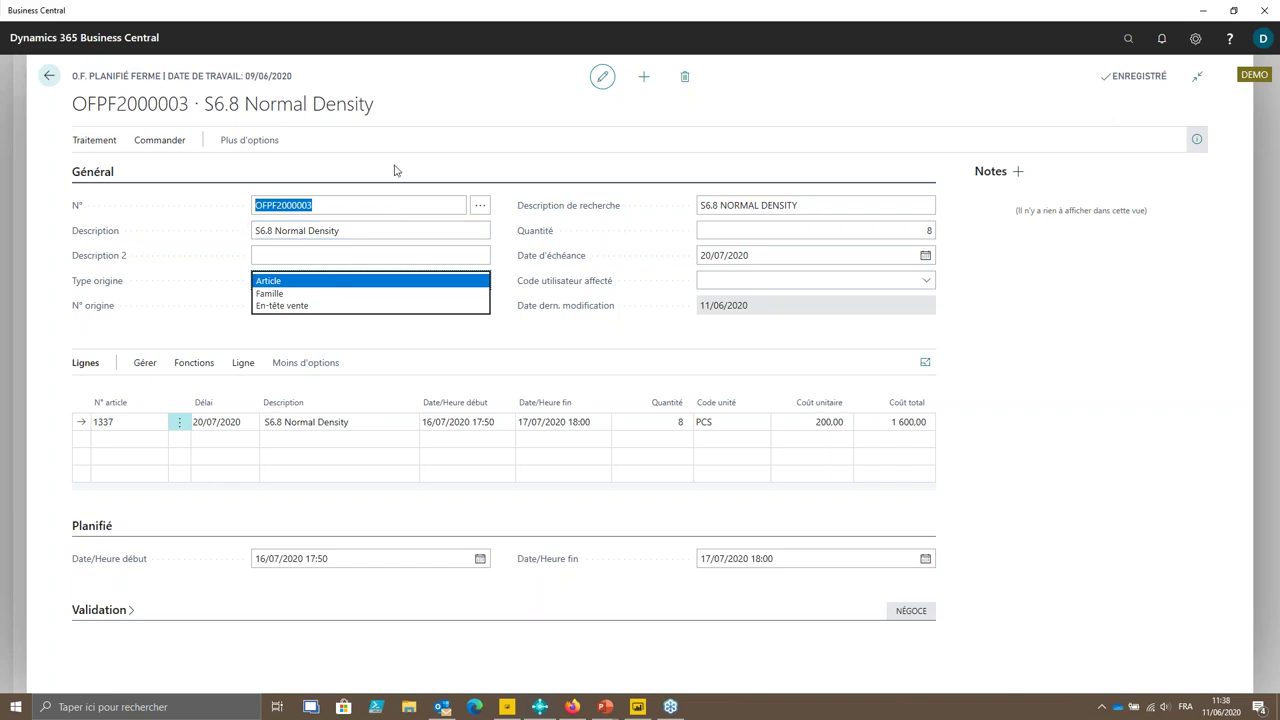
pyautogui.click(243, 364)
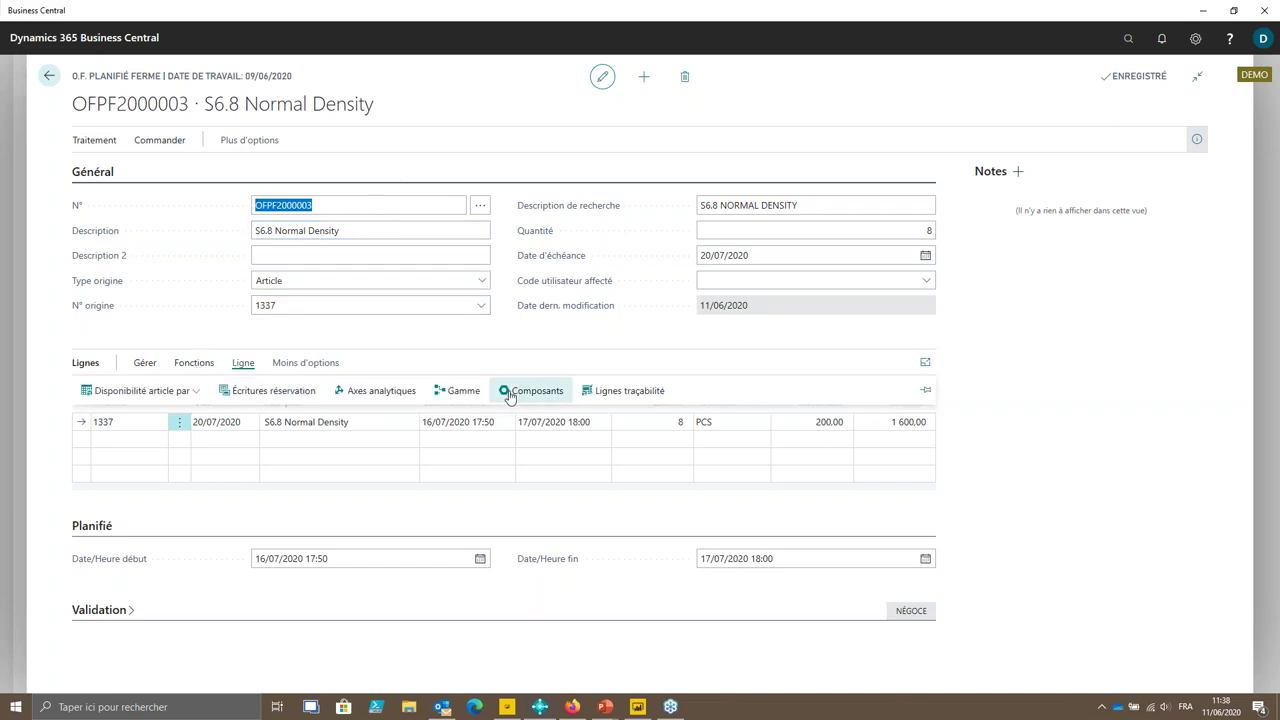
pyautogui.click(463, 391)
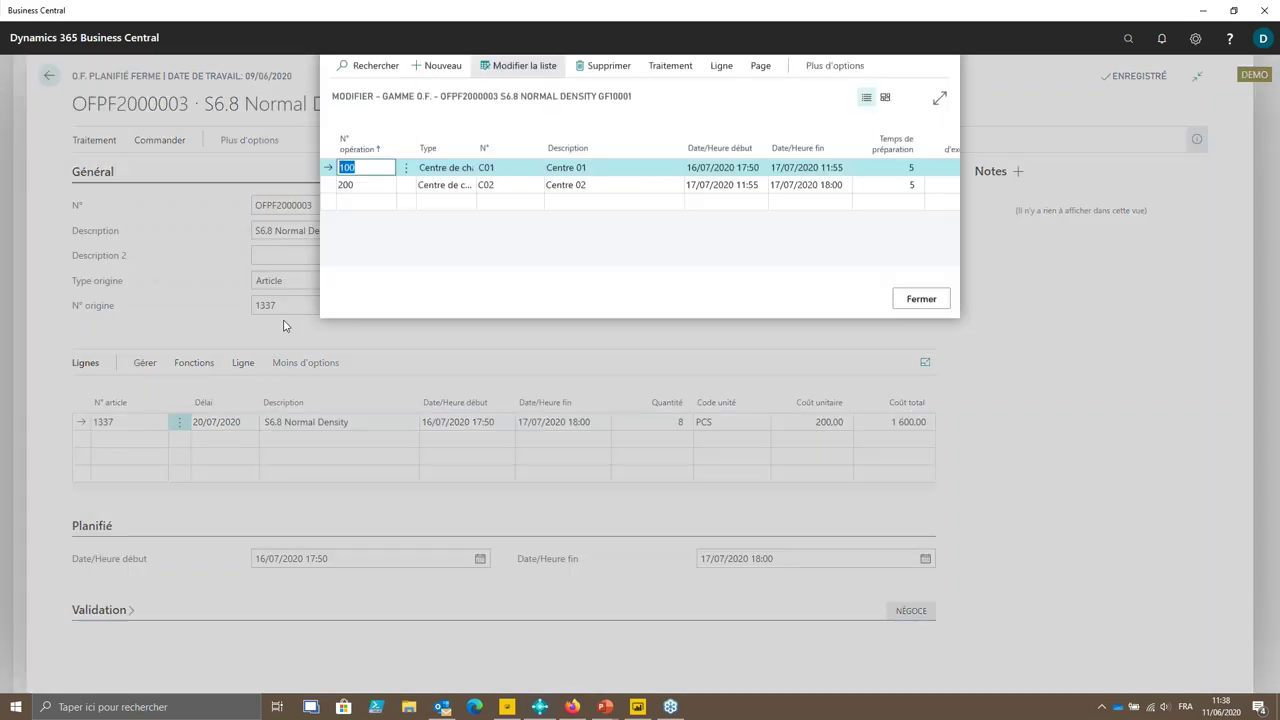